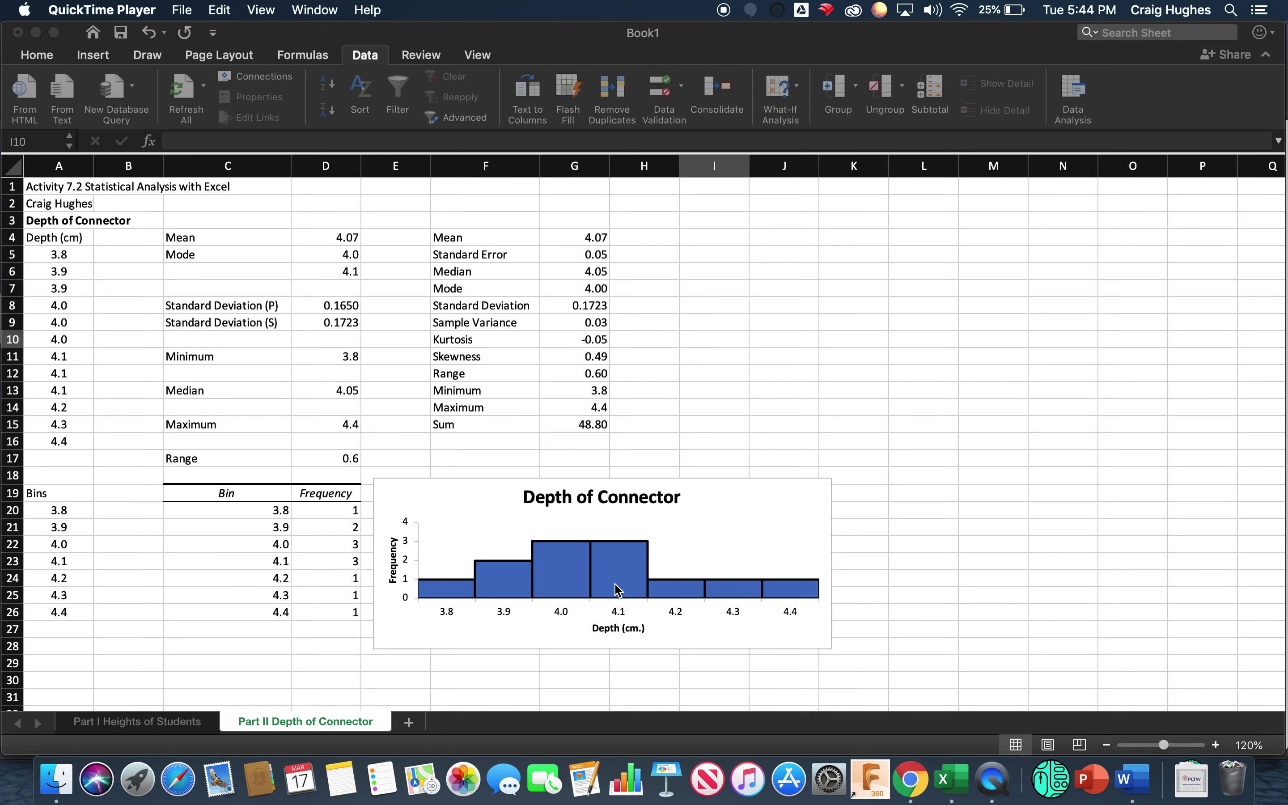
Insert a new worksheet and rename its tab to 'Conclusion Questions'
left_click(408, 723)
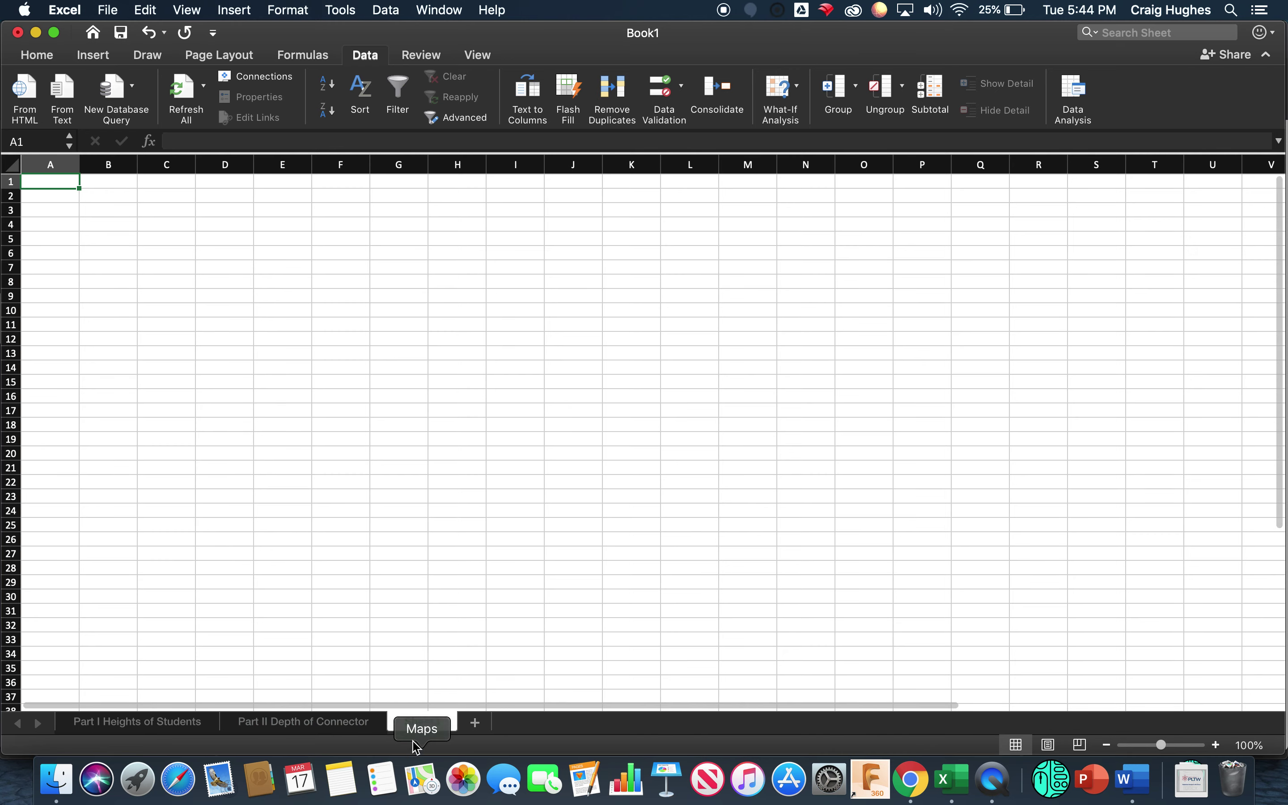
type("Con")
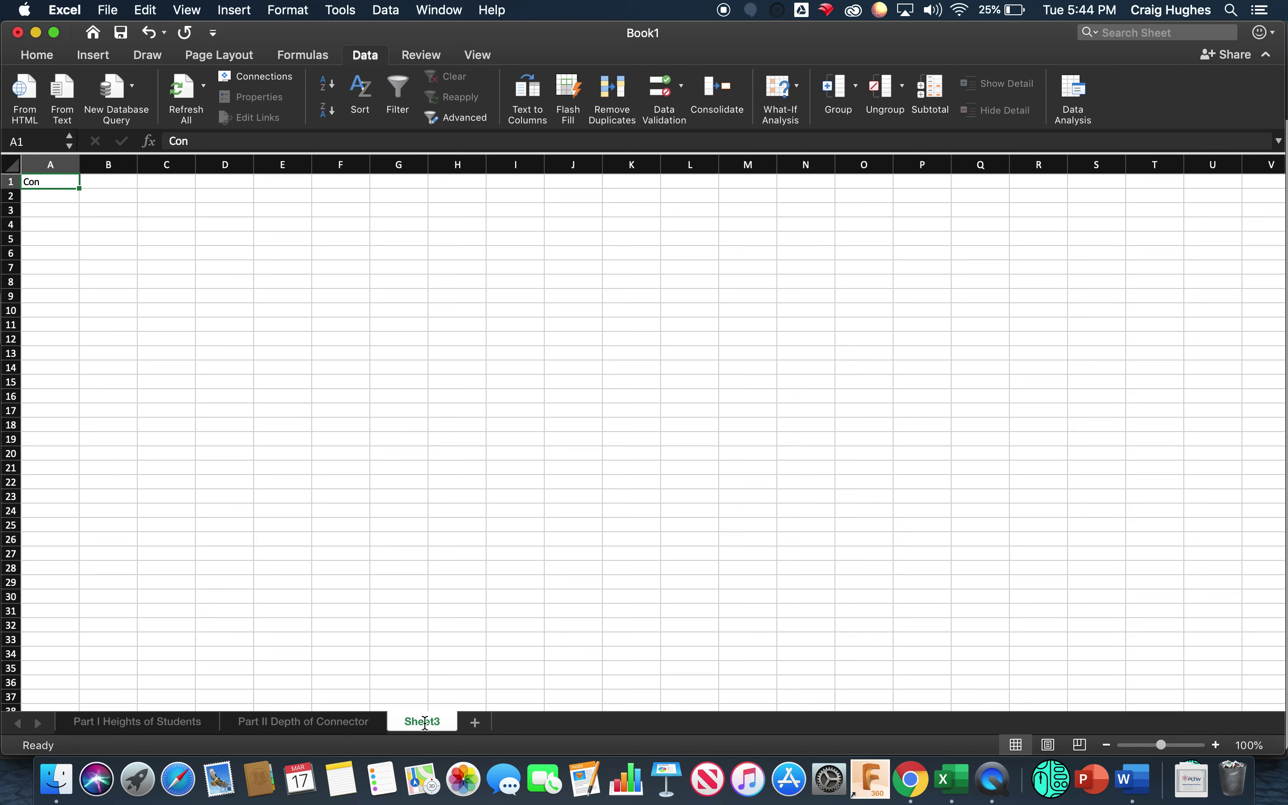
double_click(424, 722)
type("Conclusion Questions")
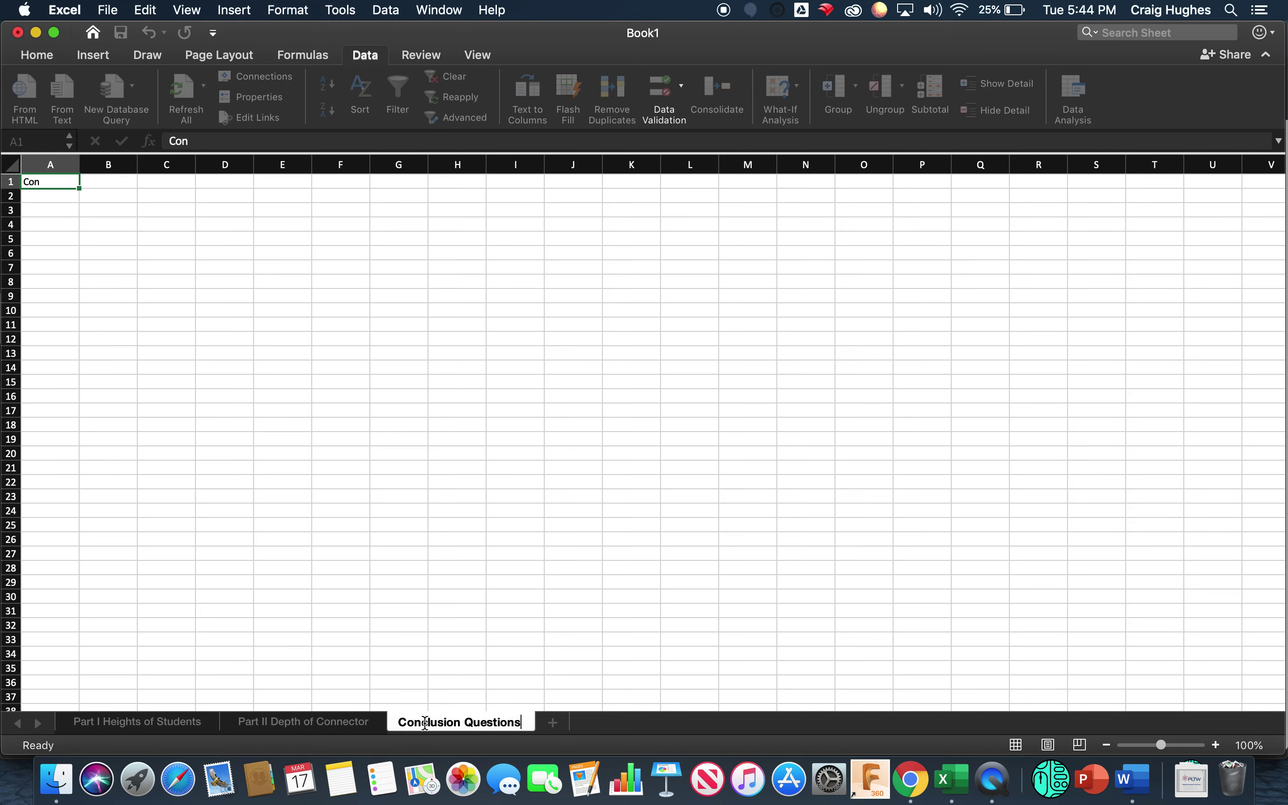
key("Return")
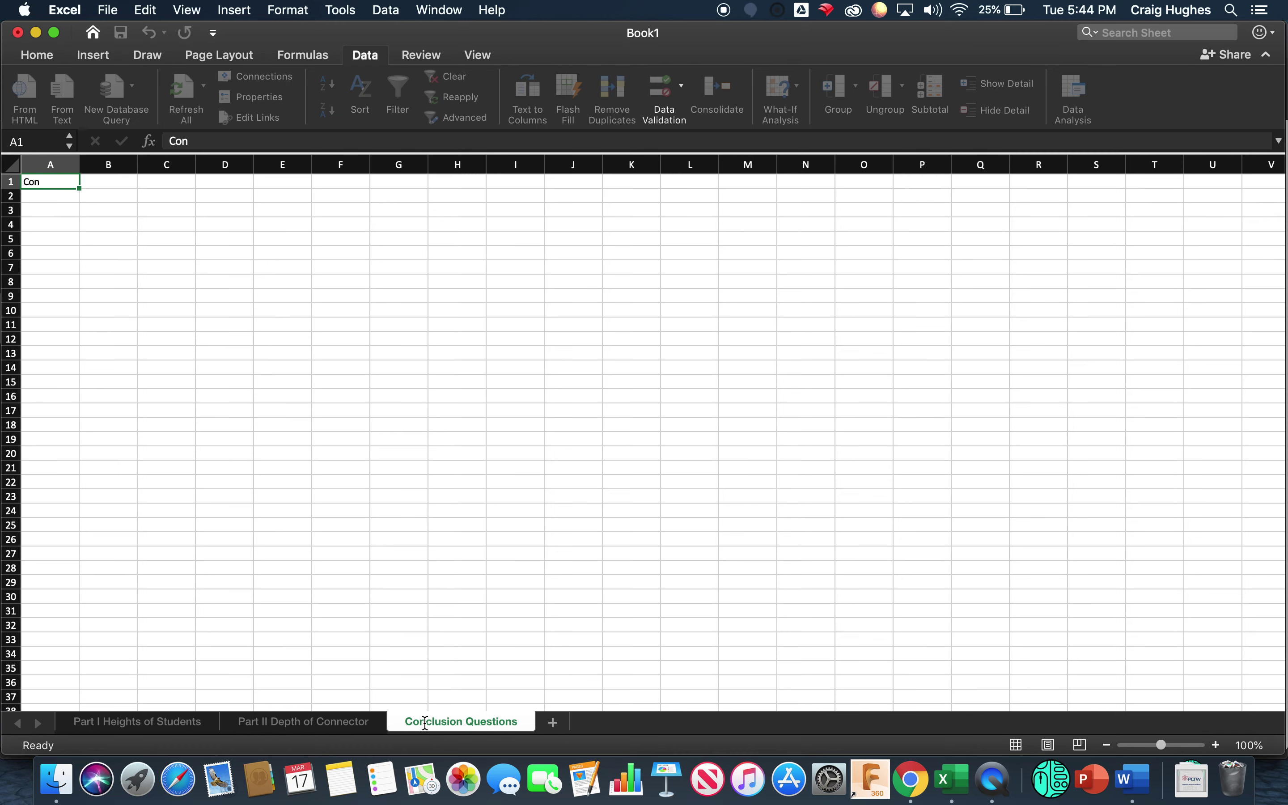
Copy Conclusion question 1, about spreadsheets increasing engineering efficiency, from the Word handout's page 4
left_click(1131, 782)
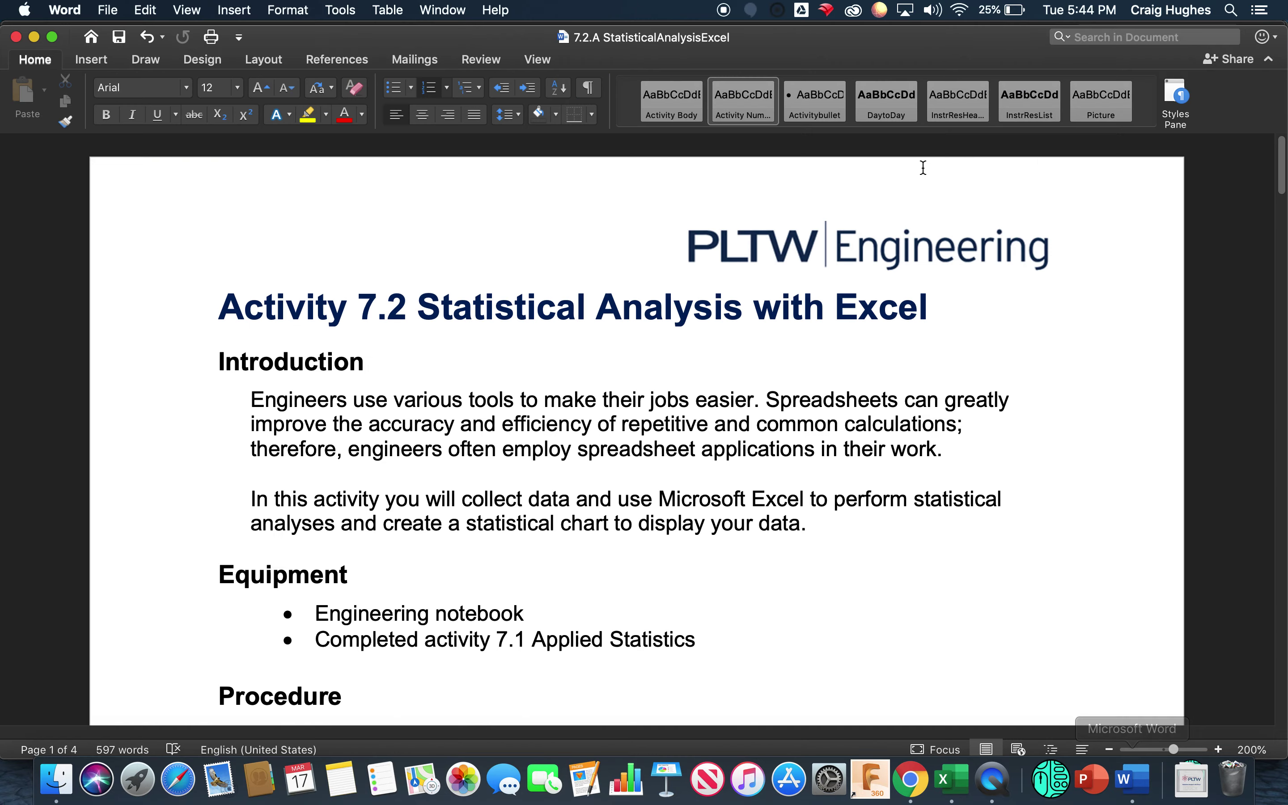
scroll(526, 410, "down", 3)
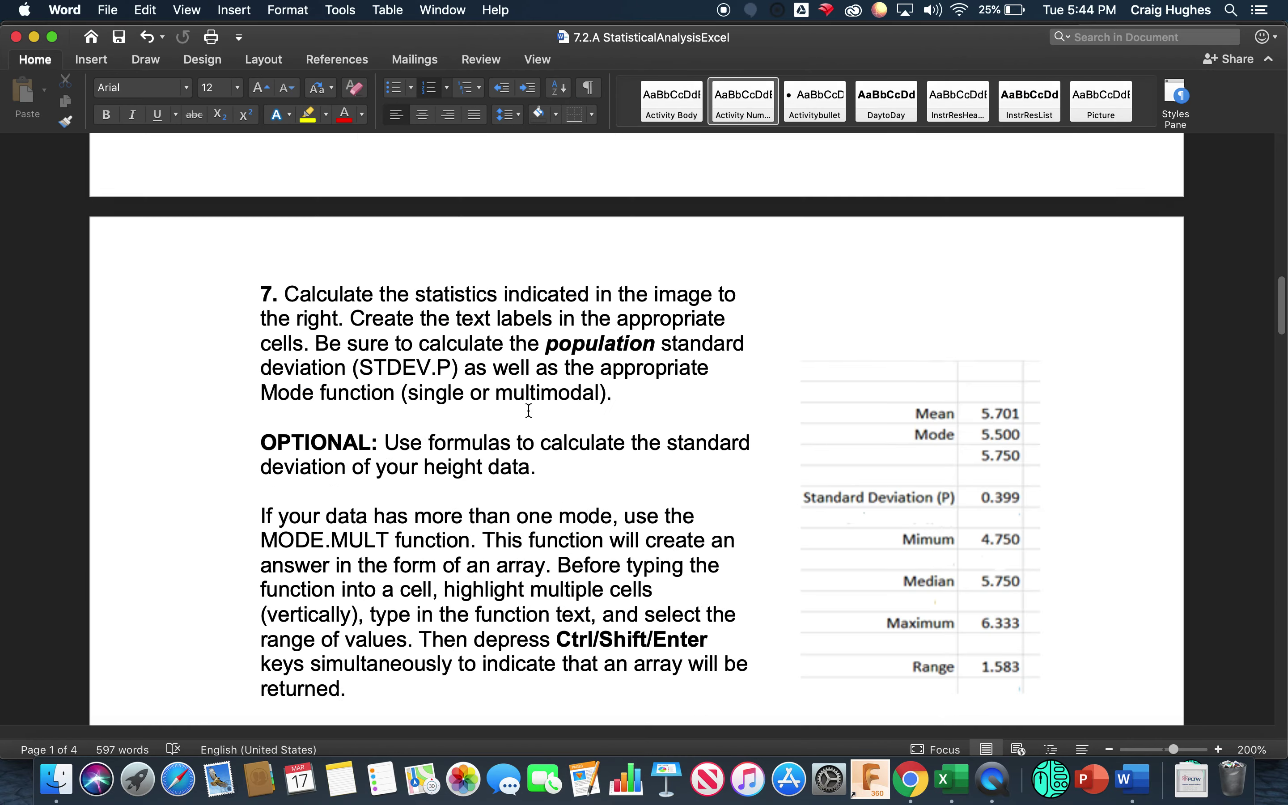
scroll(529, 410, "down", 20)
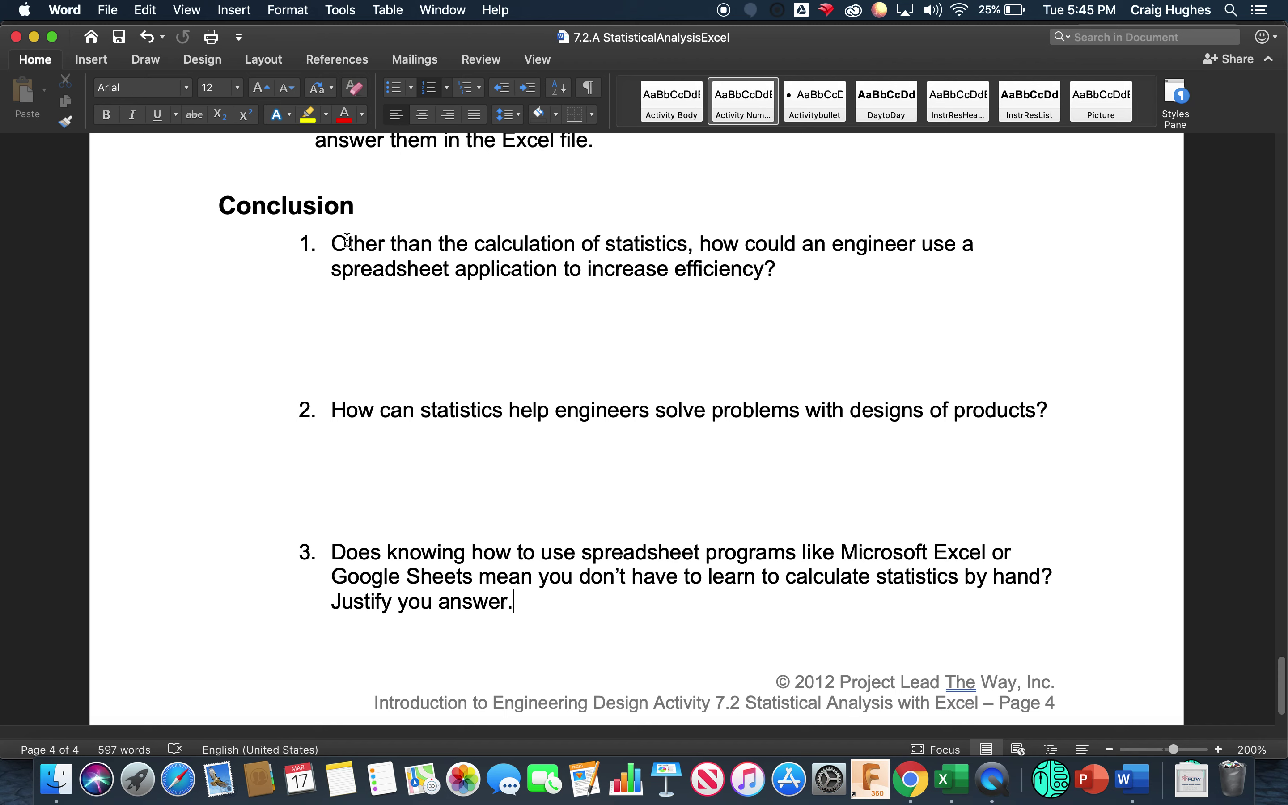
left_click_drag(336, 243, 771, 267)
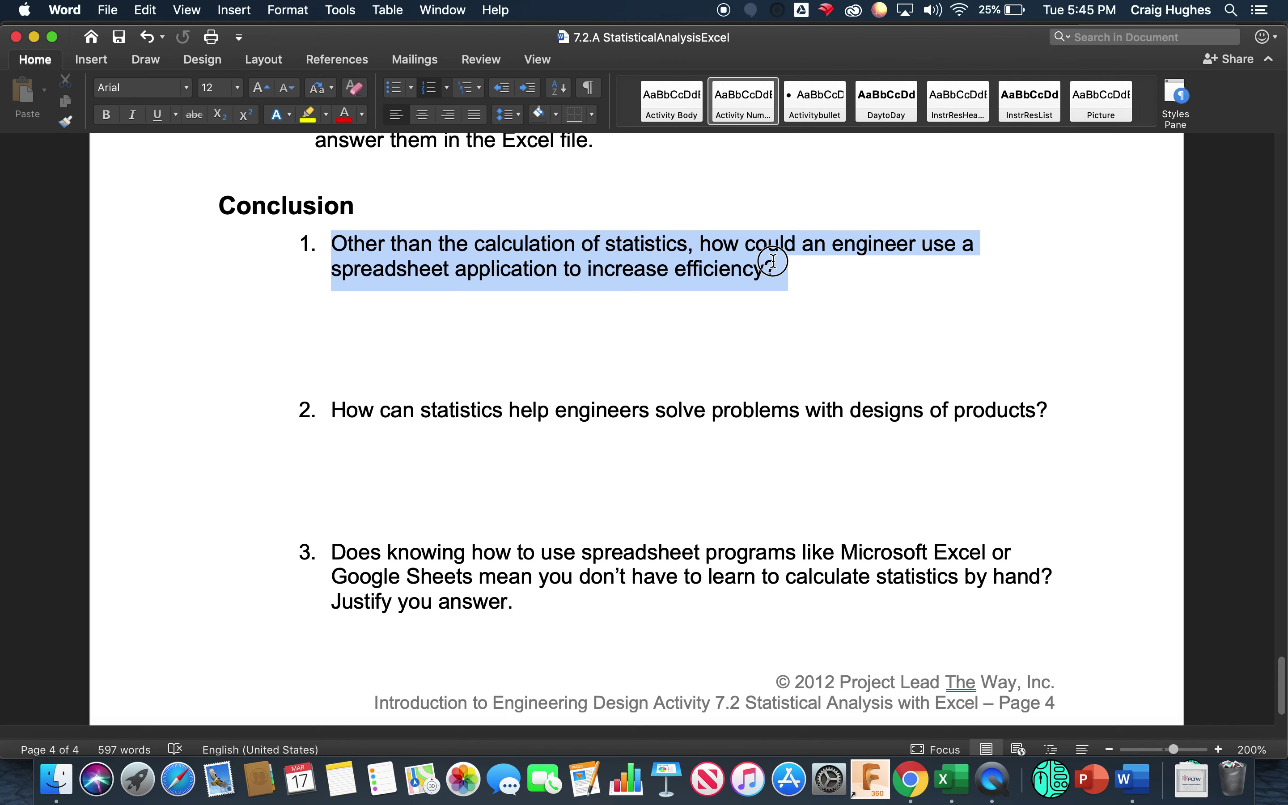
right_click(658, 249)
left_click(716, 274)
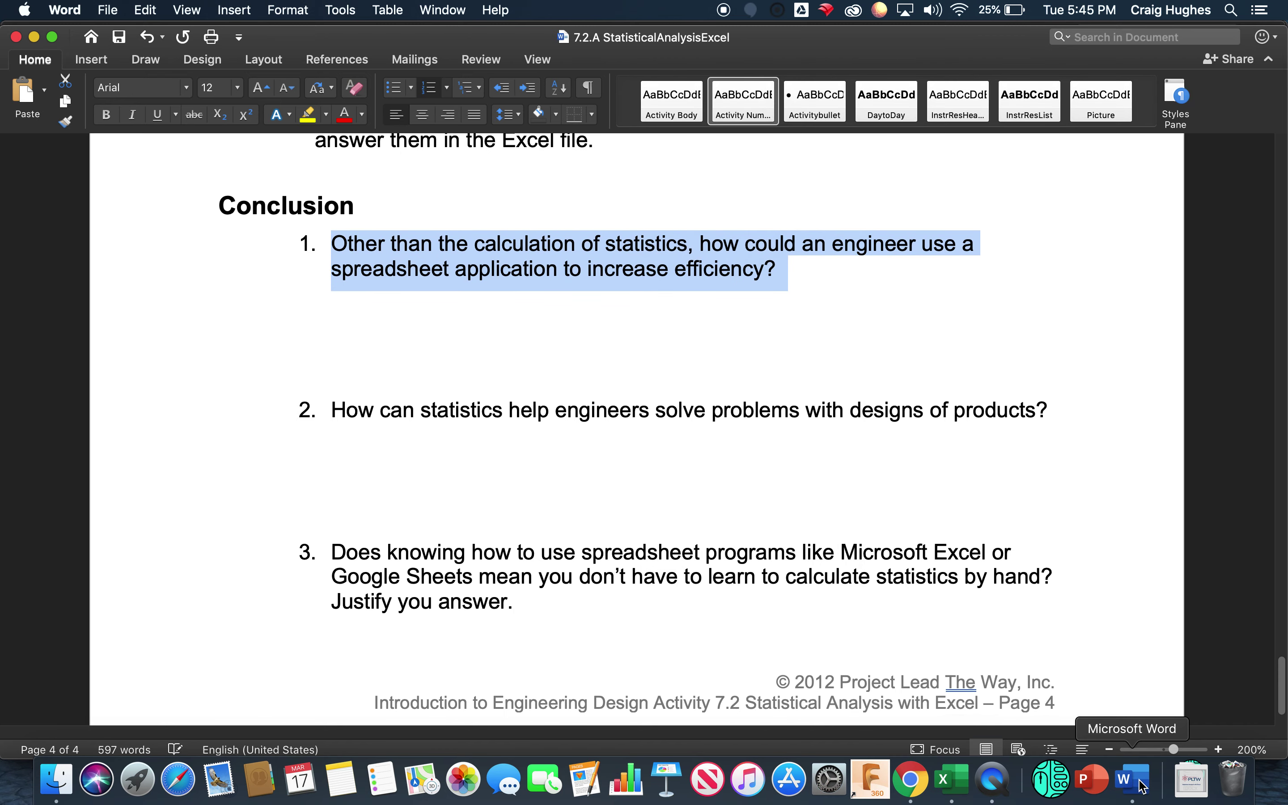
Paste question 1 into cell A1 of the Conclusion Questions sheet
left_click(951, 779)
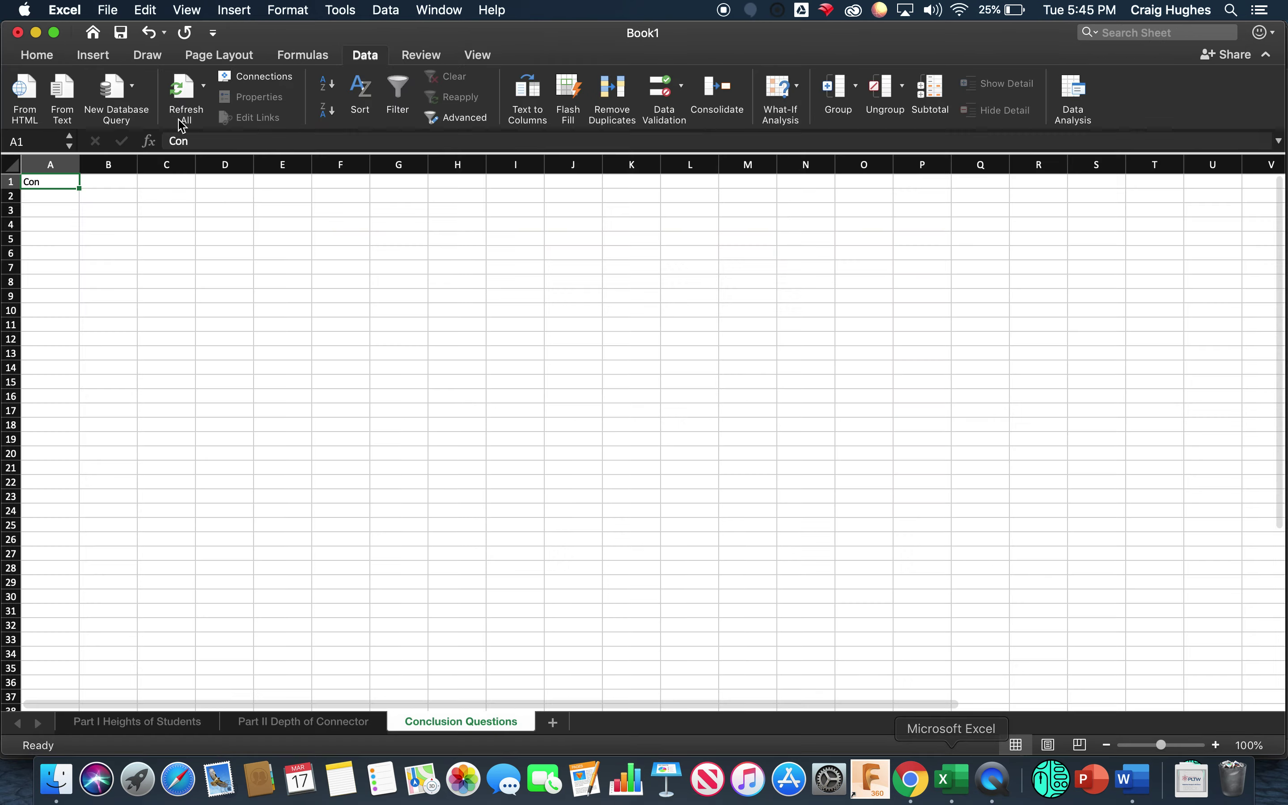
double_click(61, 183)
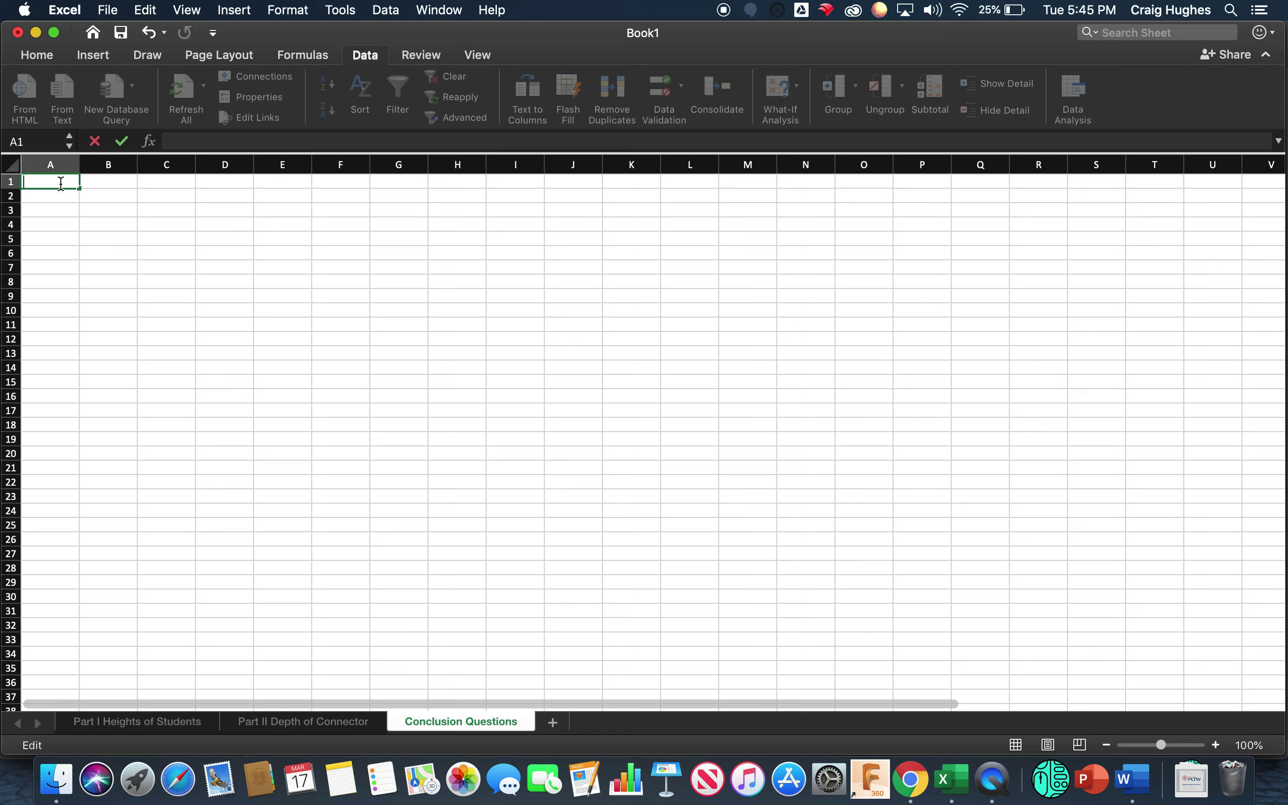
key("super+v")
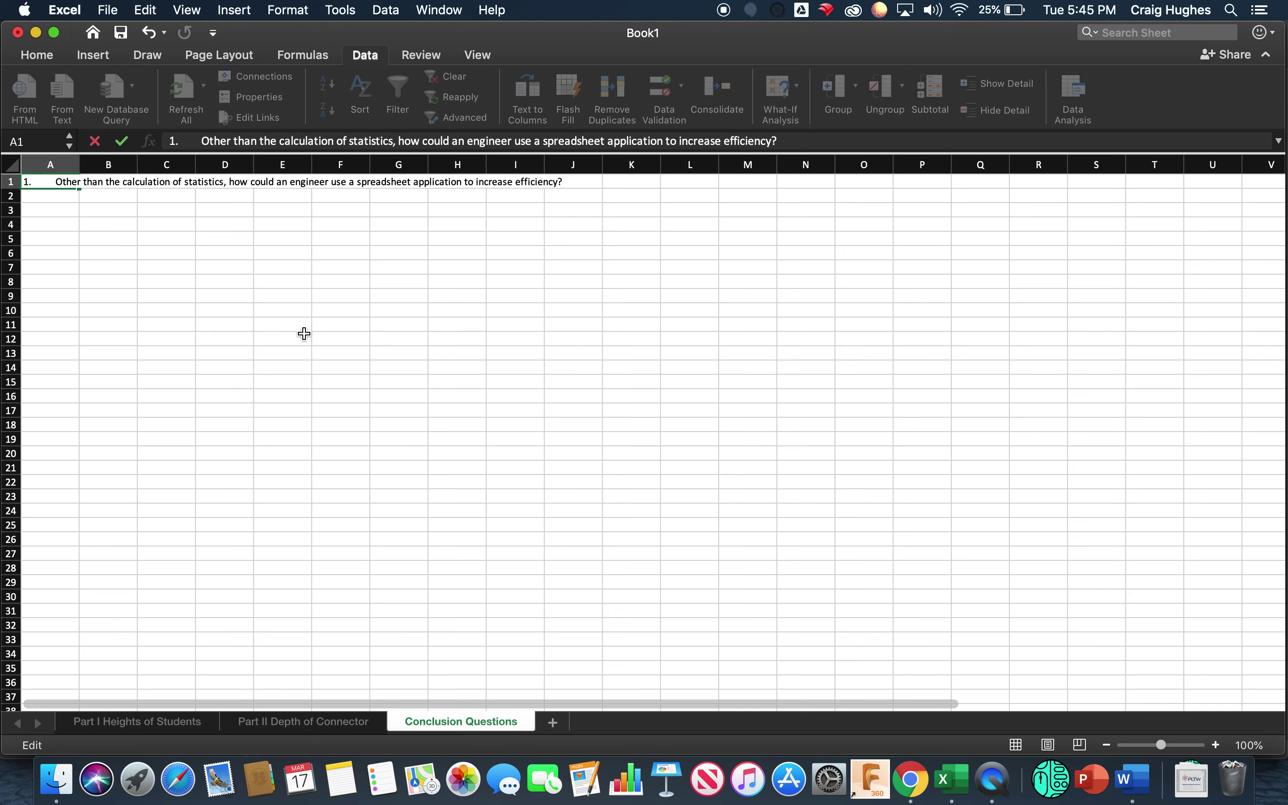
left_click(1216, 746)
left_click(1216, 745)
left_click(1215, 745)
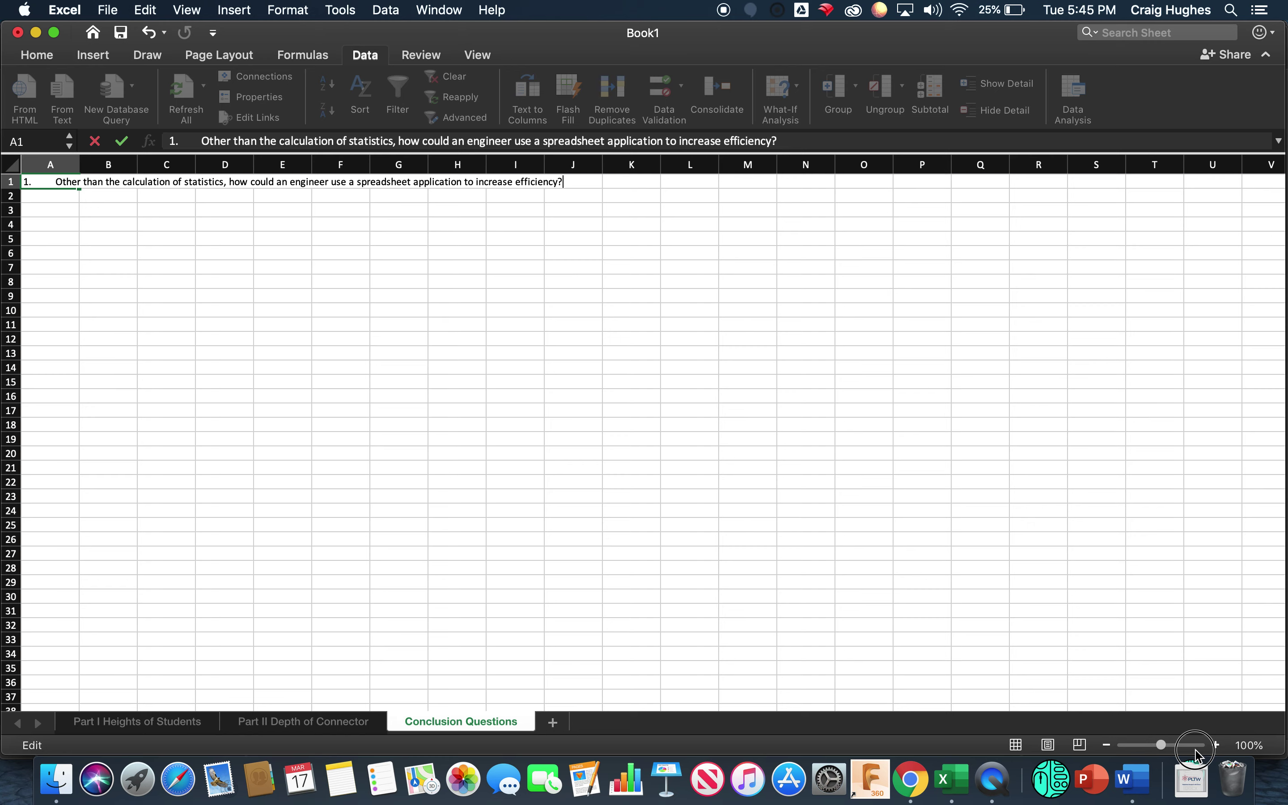
left_click(282, 252)
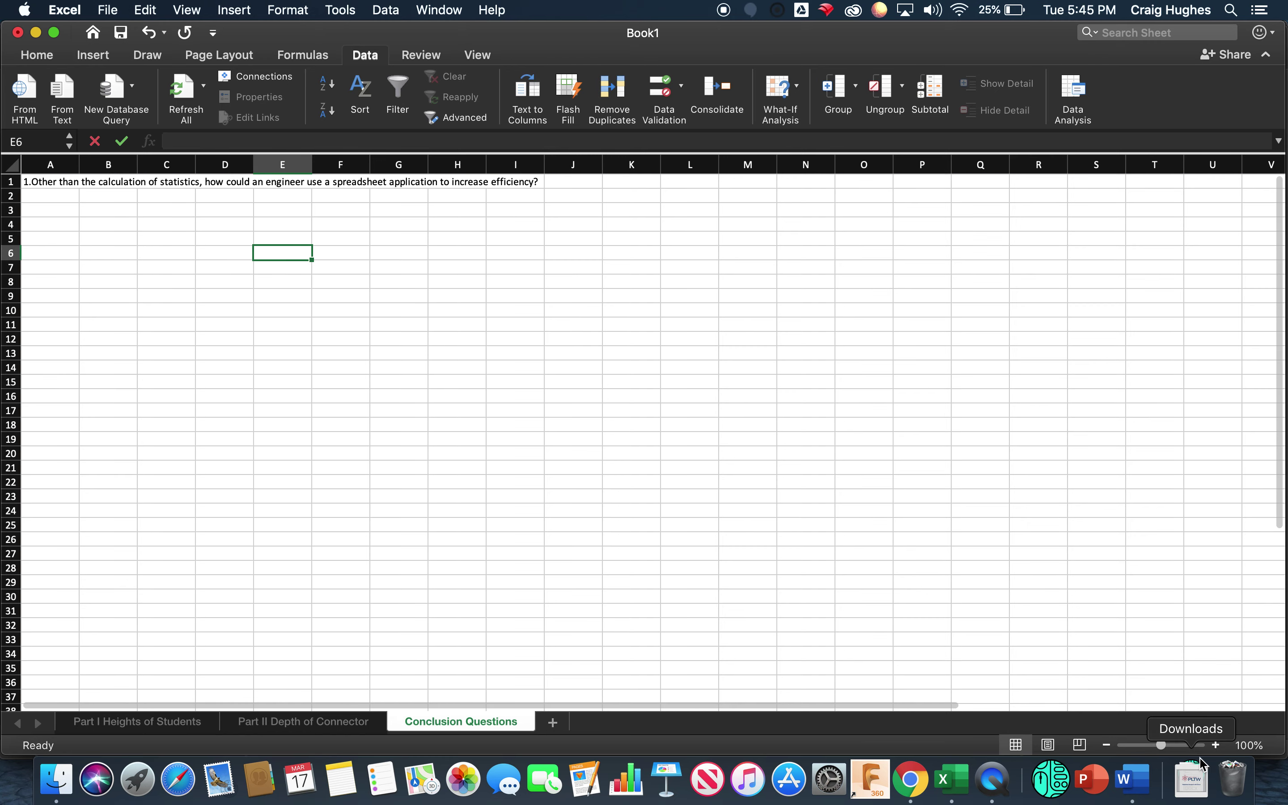
Zoom in on the sheet and add a space after '1.' in the A1 question
left_click(1216, 746)
left_click(1216, 746)
left_click(1216, 746)
left_click(1216, 746)
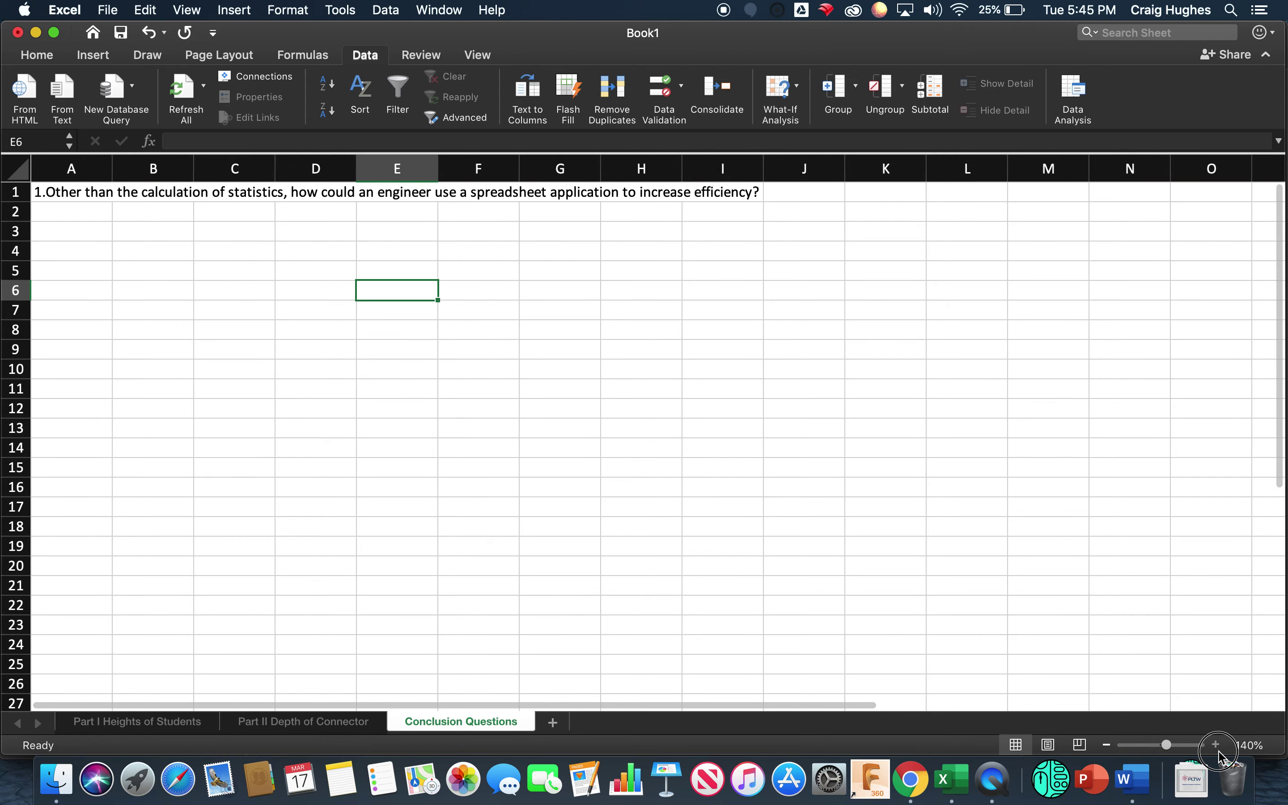
left_click(1216, 746)
left_click(1217, 746)
left_click(1217, 746)
left_click(1216, 746)
left_click(1217, 746)
scroll(313, 329, "up", 4)
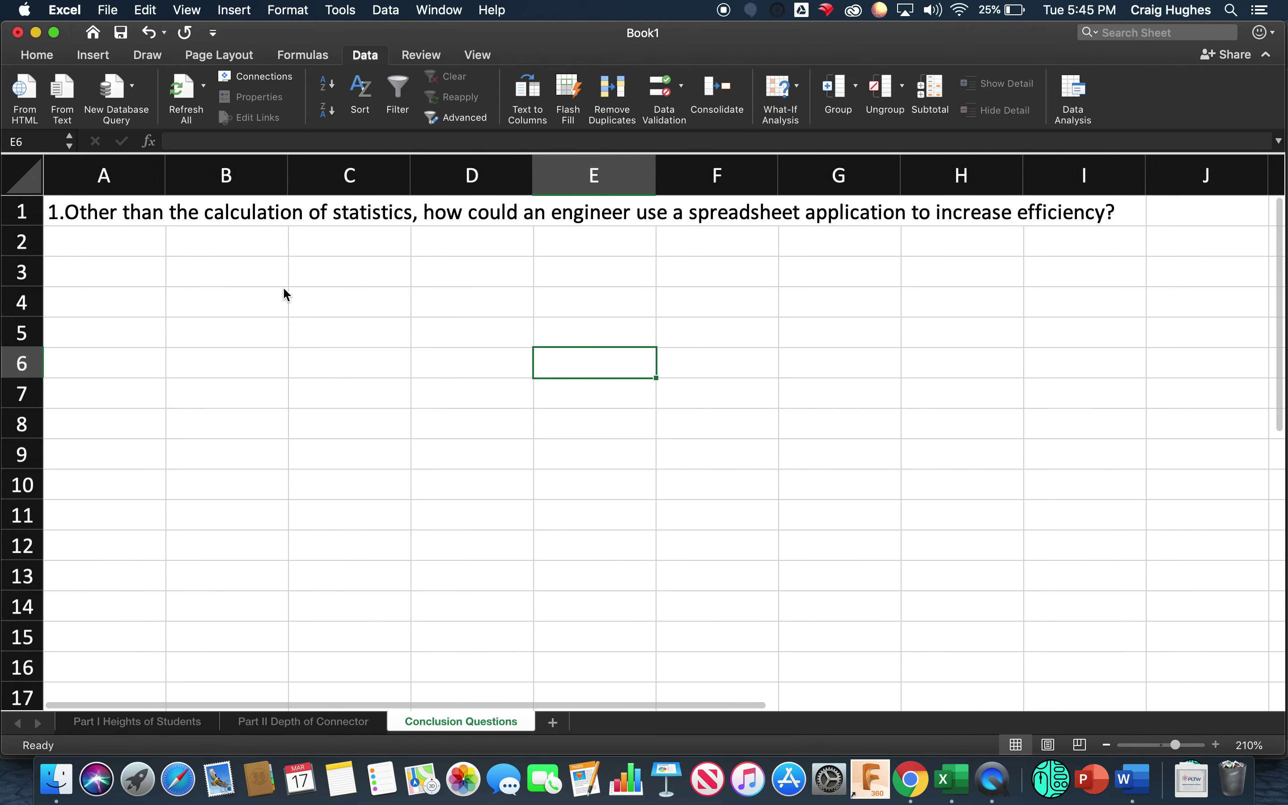
left_click(85, 209)
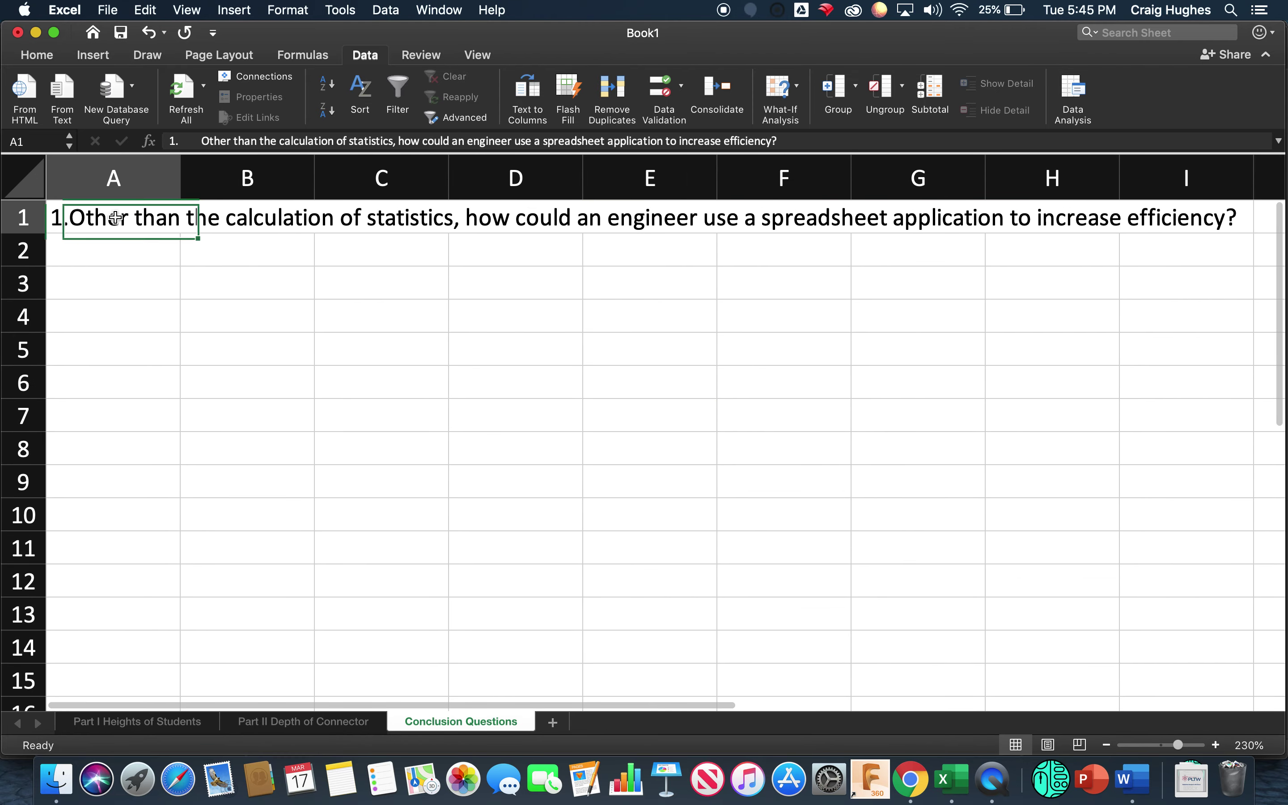
double_click(80, 223)
double_click(201, 293)
double_click(78, 222)
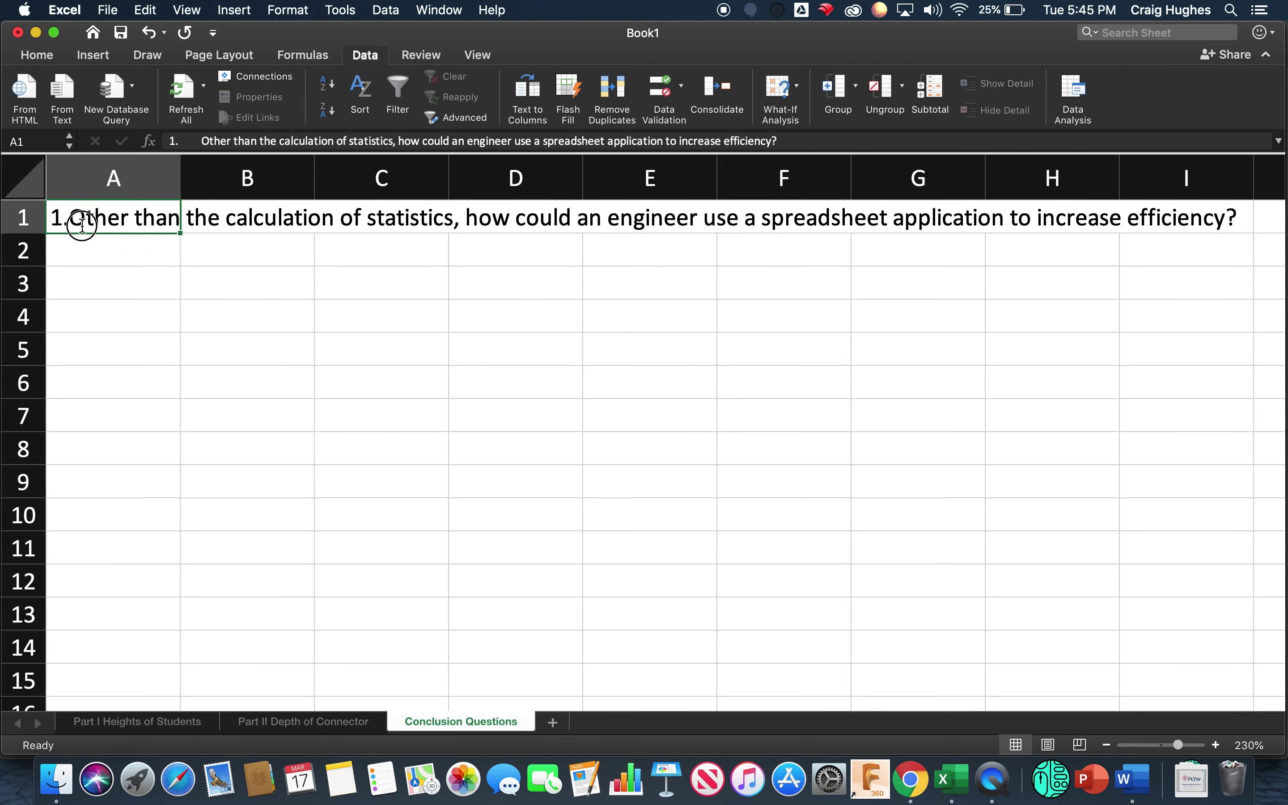
left_click(94, 140)
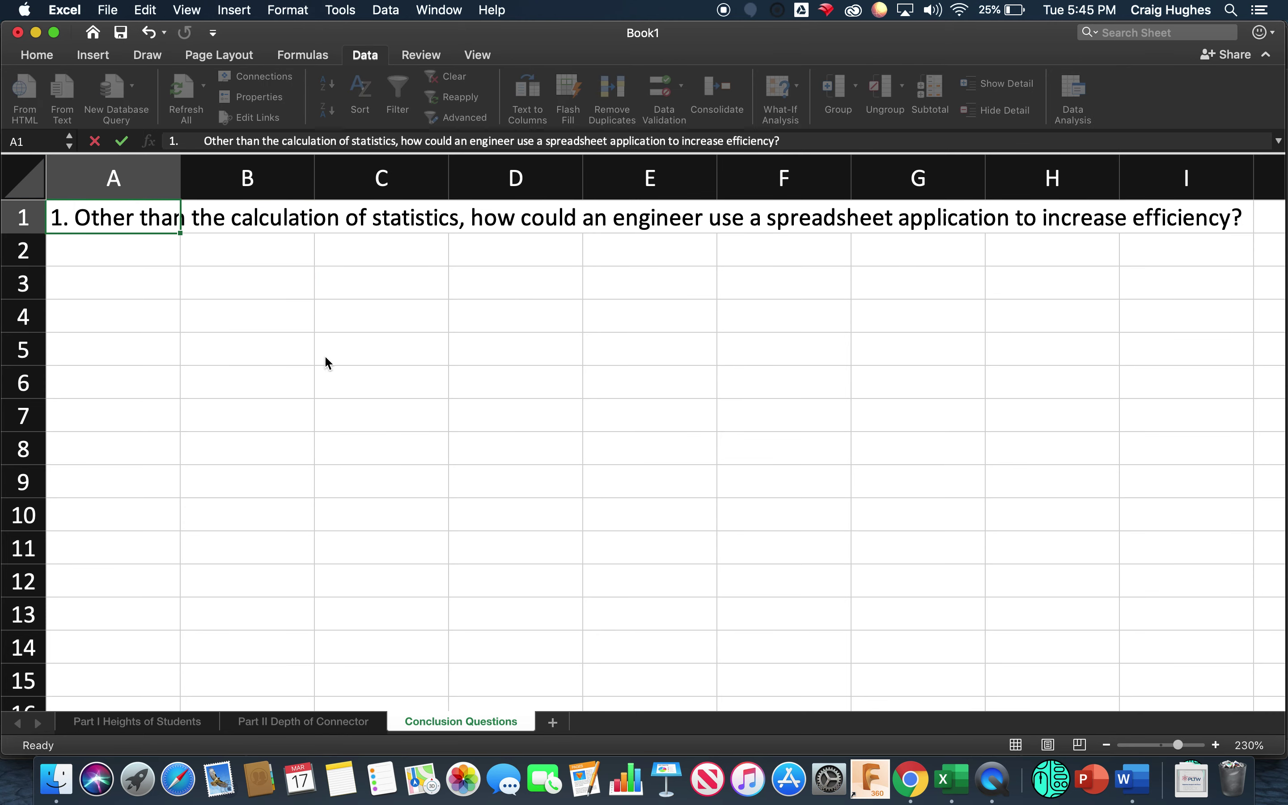
left_click(331, 371)
scroll(247, 357, "down", 1)
scroll(249, 359, "up", 1)
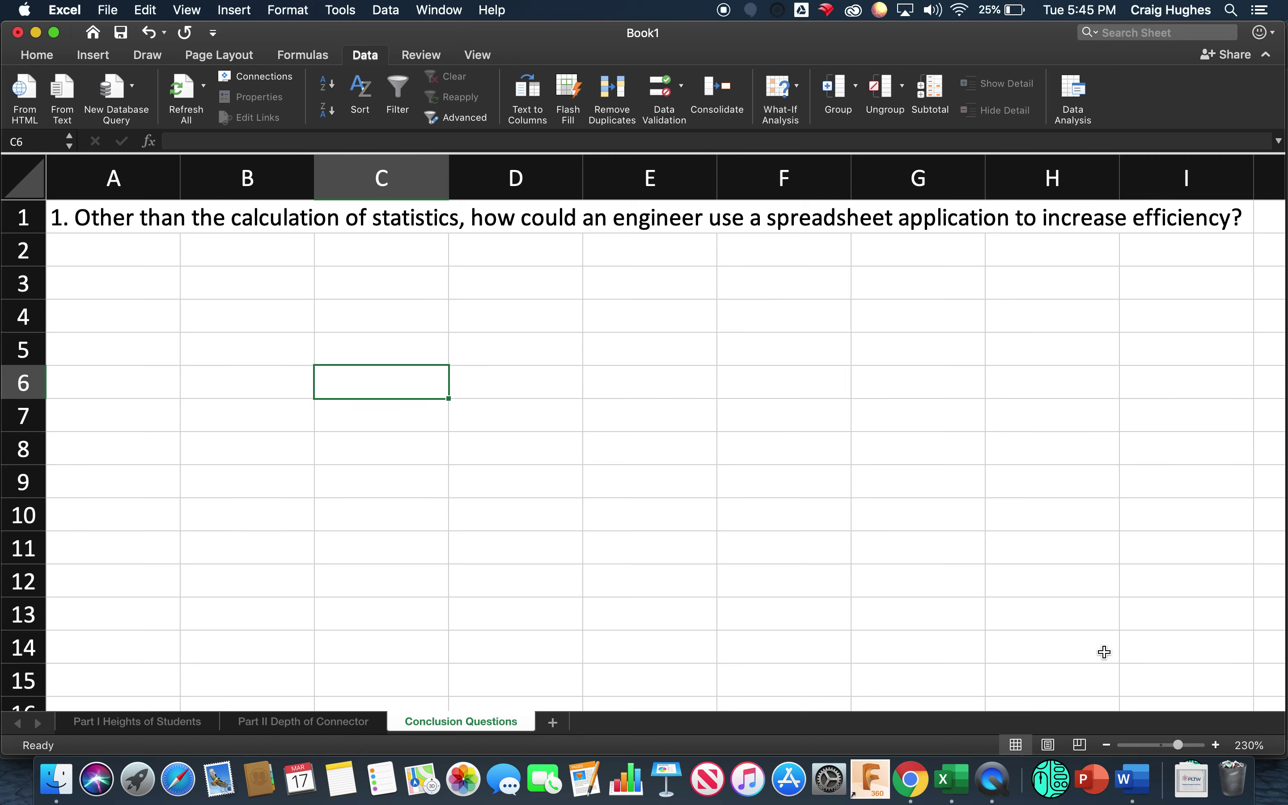
left_click(1107, 745)
Select A1:I1 and apply Merge & Center so question 1 spans columns A–I
left_click(1107, 745)
left_click(1106, 746)
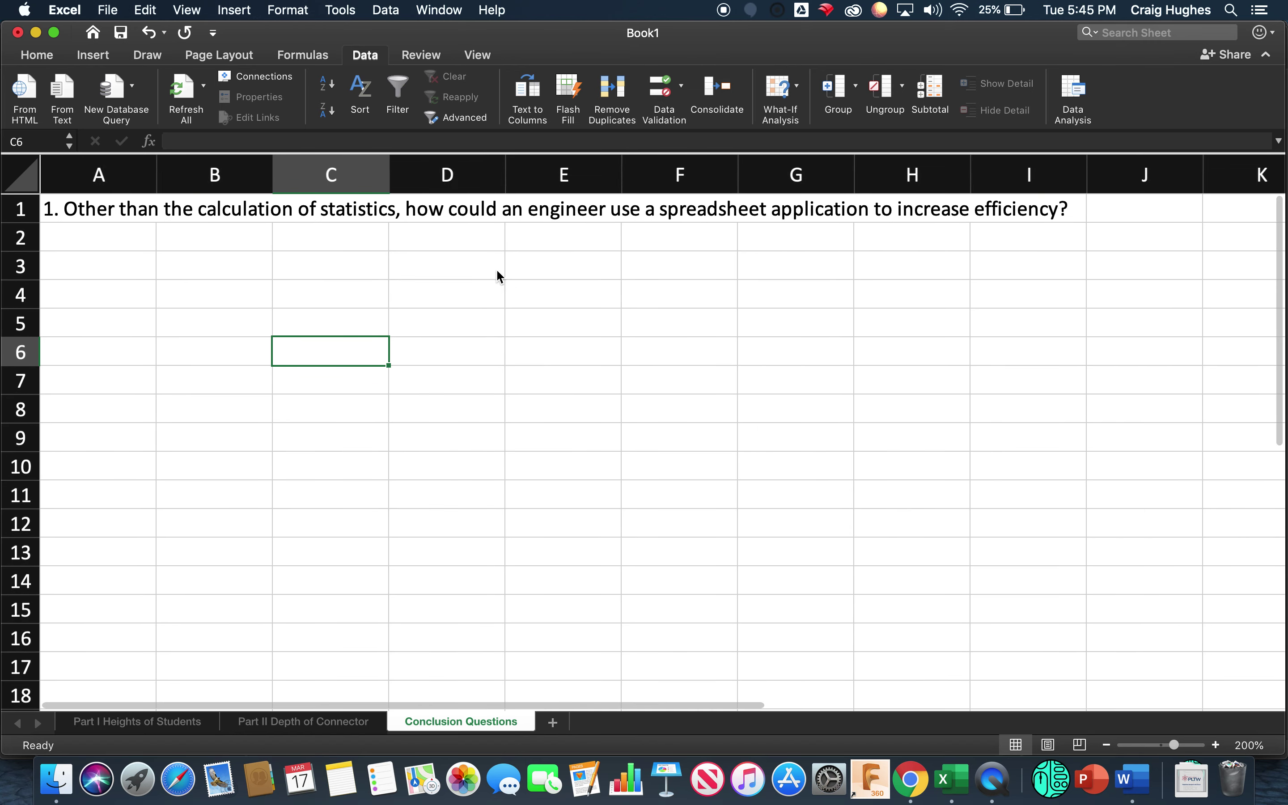
left_click(121, 210)
left_click_drag(122, 210, 1013, 216)
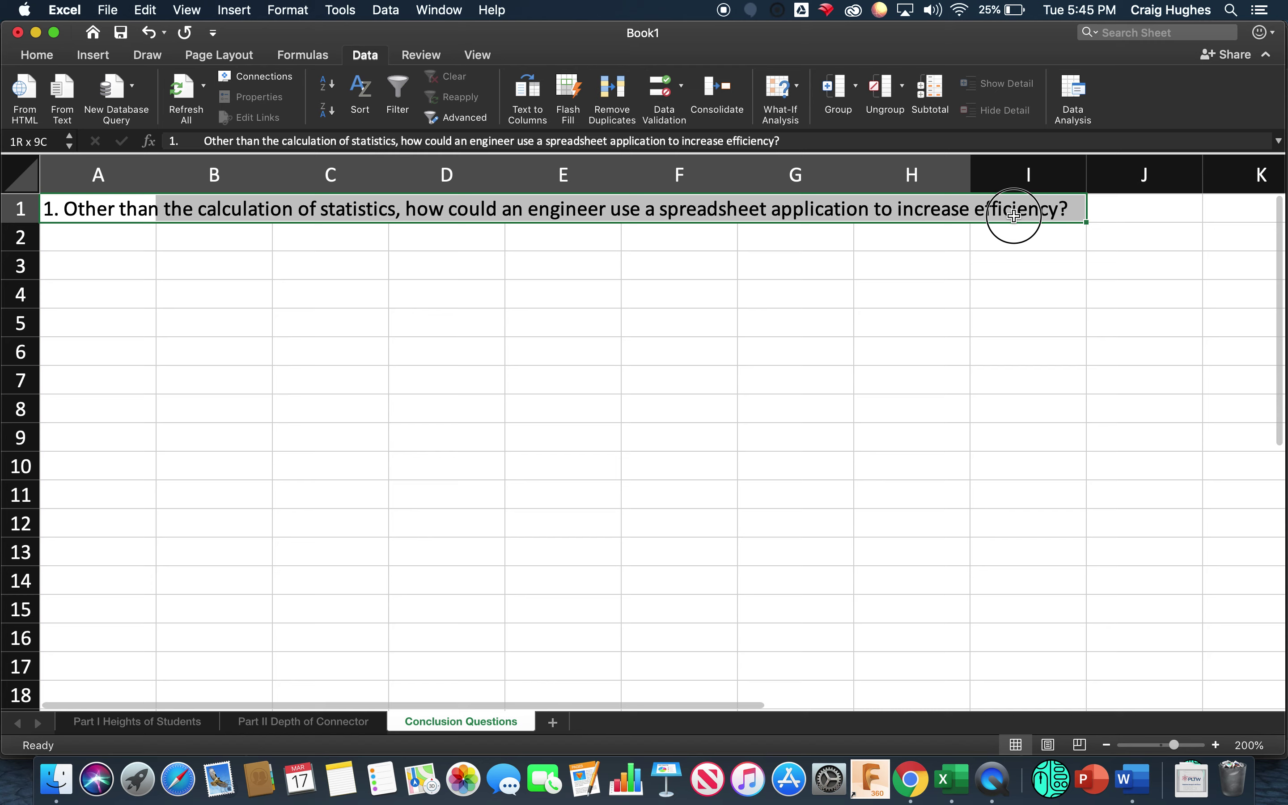
left_click(1013, 215)
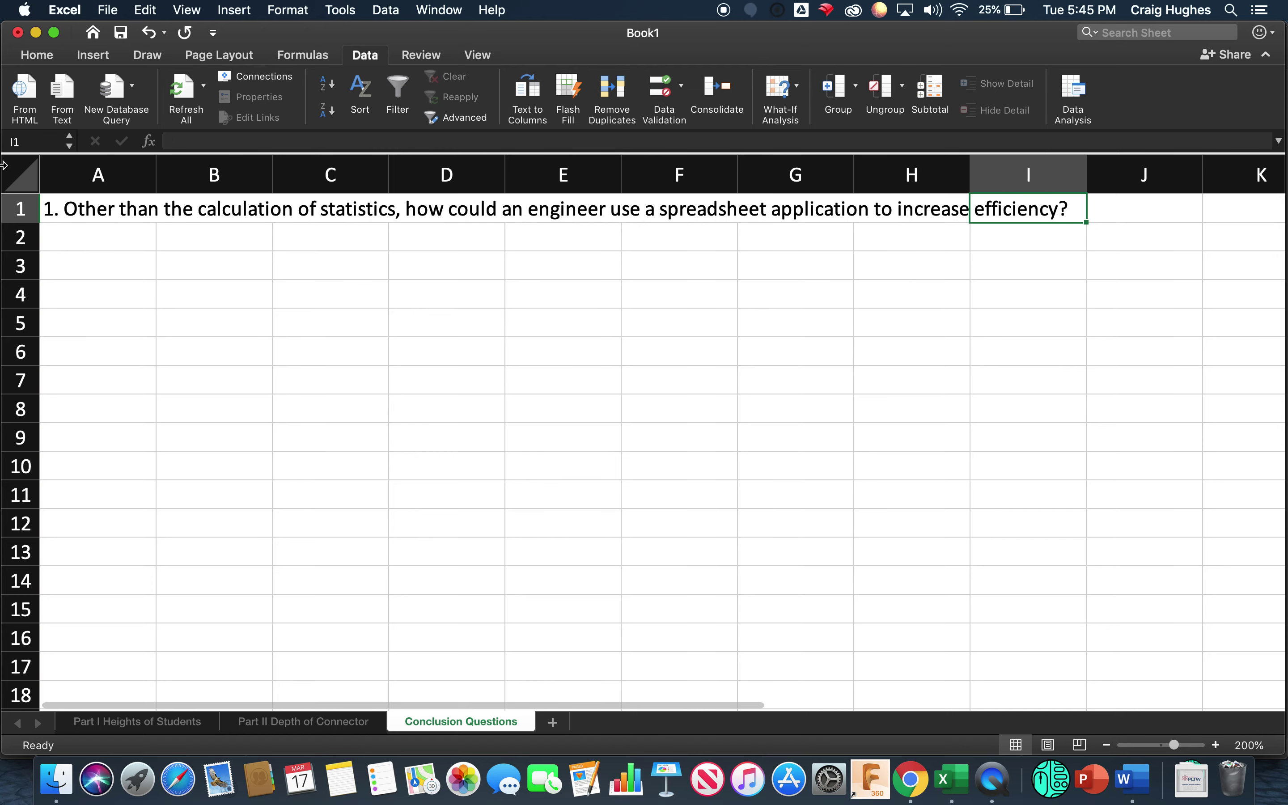
left_click_drag(115, 199, 1034, 337)
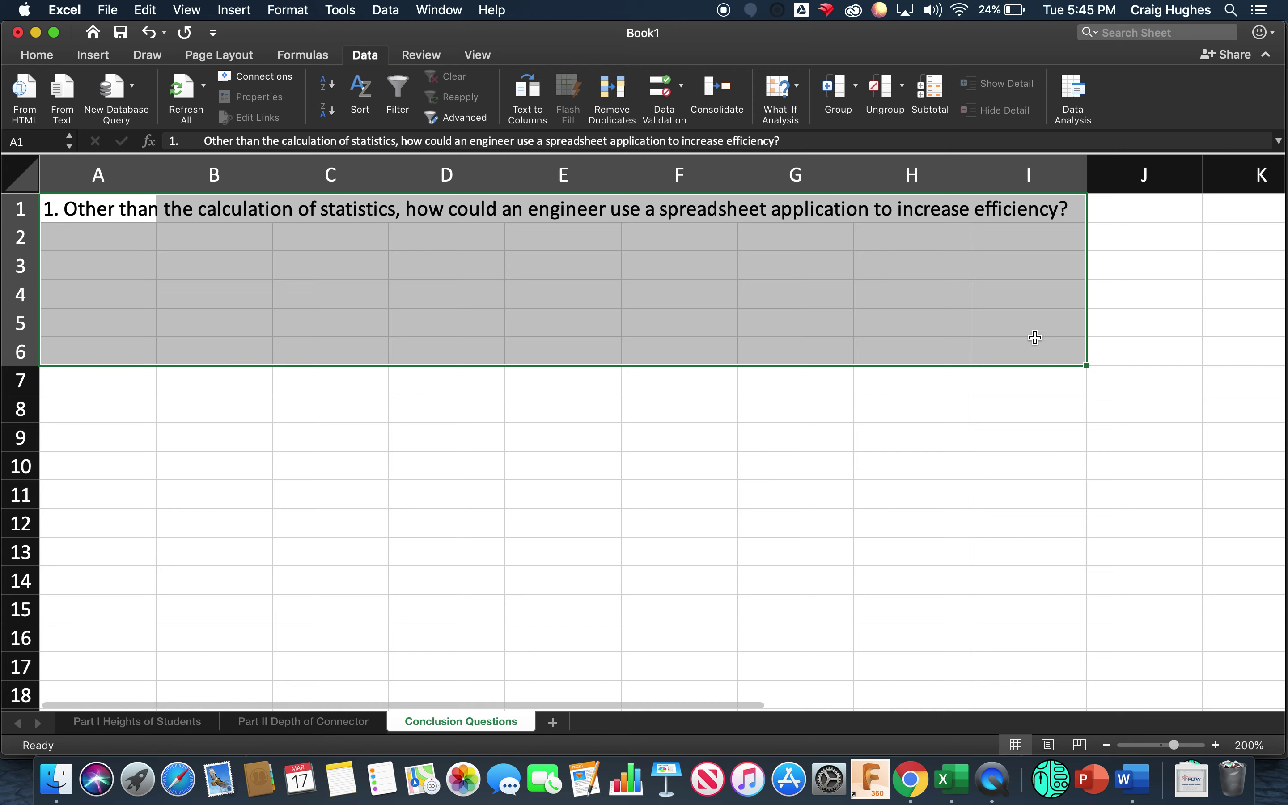
left_click(386, 230)
left_click_drag(100, 236, 990, 272)
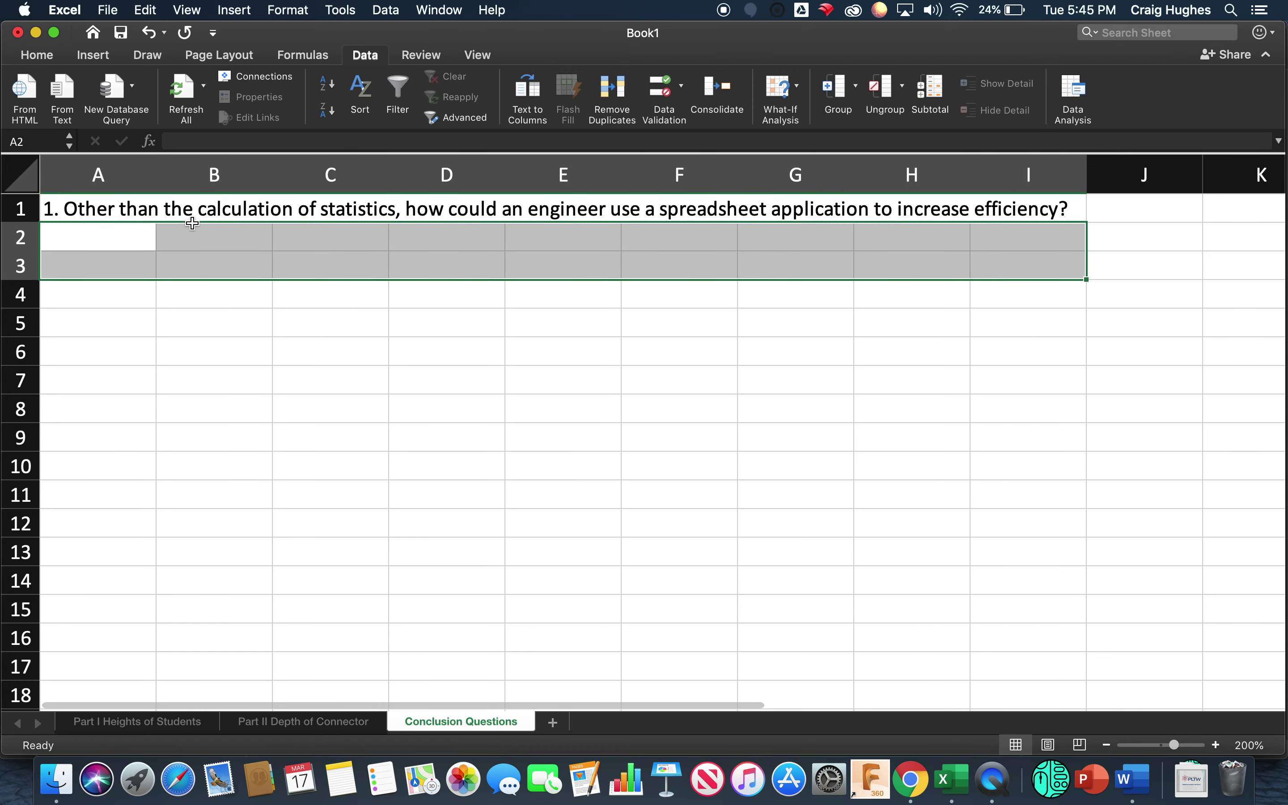
left_click_drag(122, 213, 993, 207)
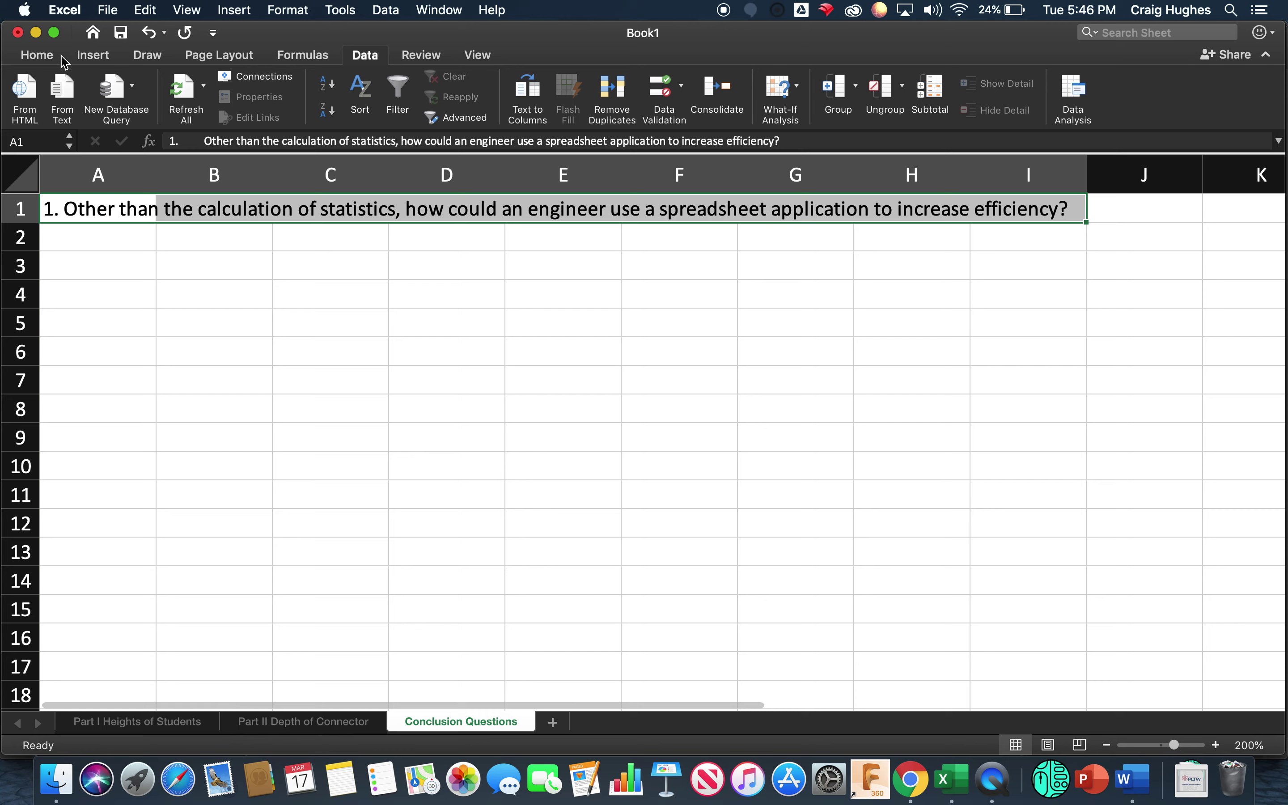
left_click(47, 57)
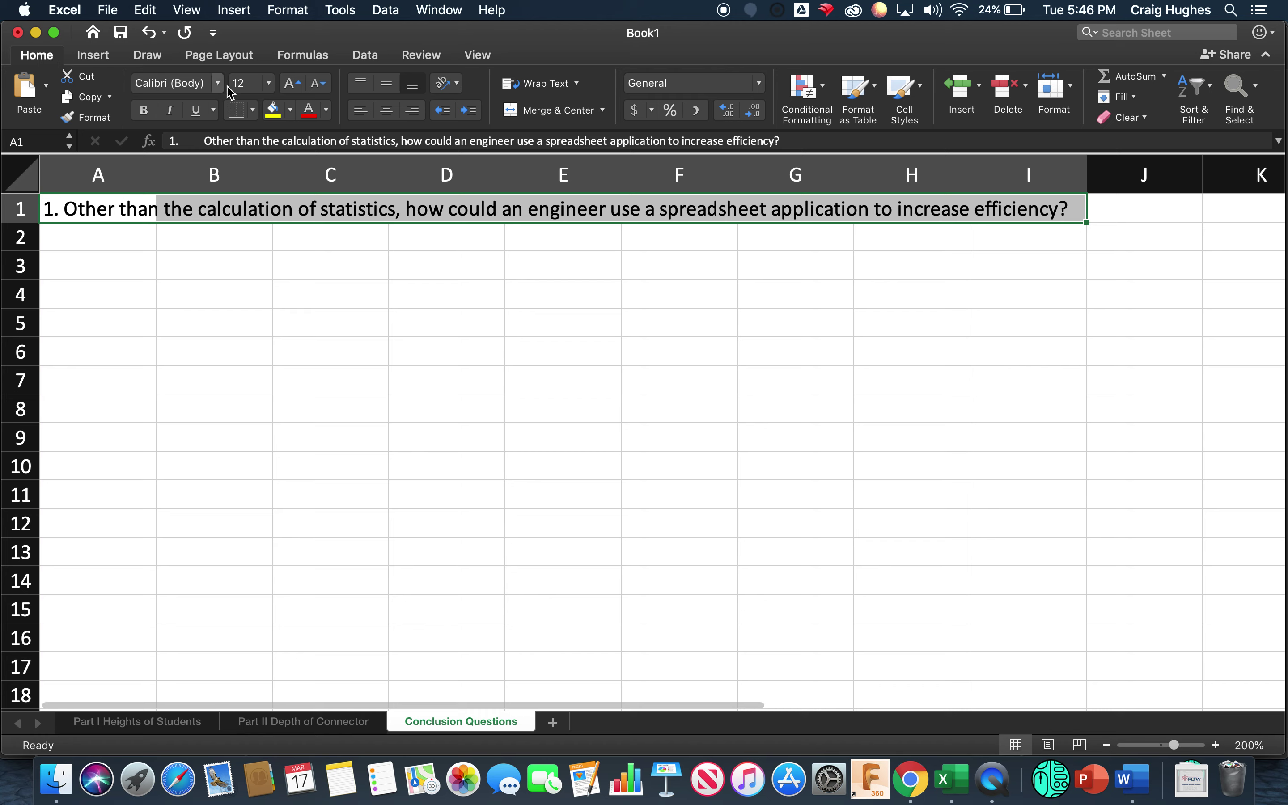
left_click(538, 111)
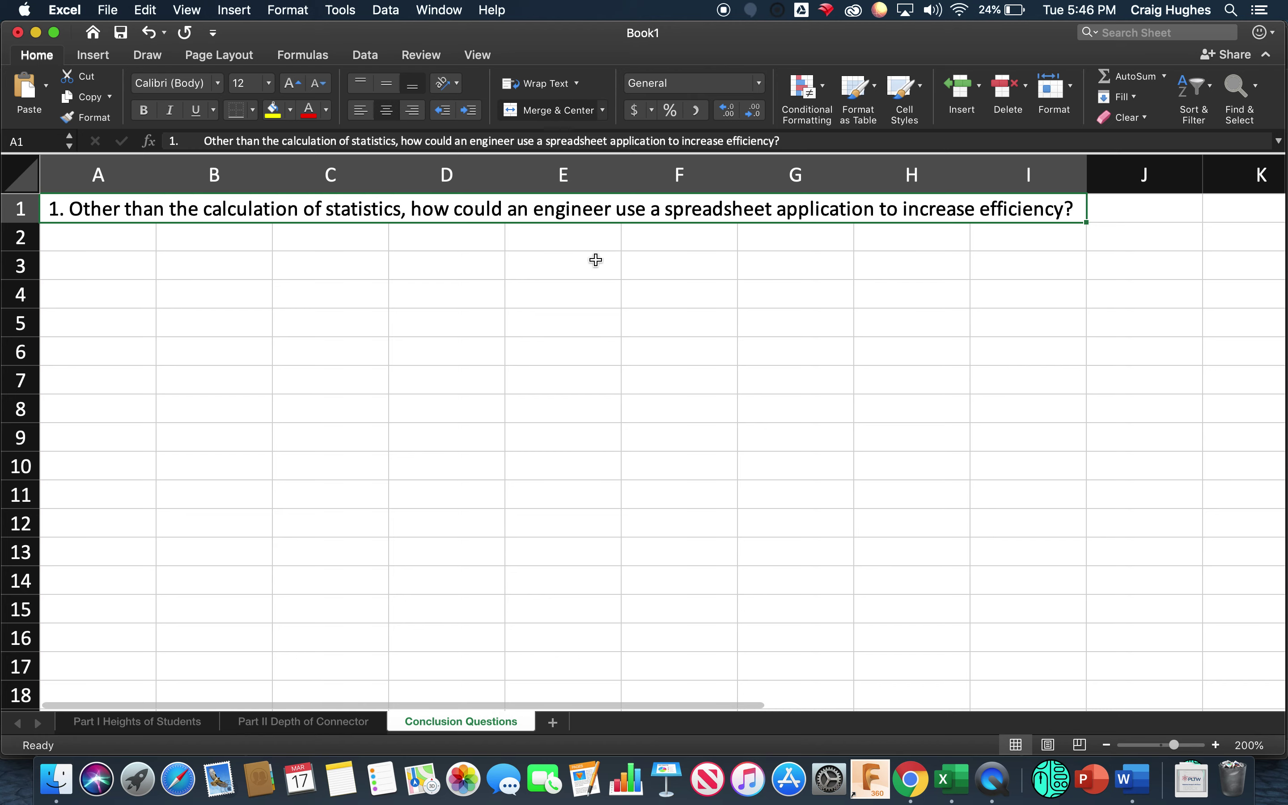
left_click(577, 285)
left_click(385, 213)
left_click(123, 239)
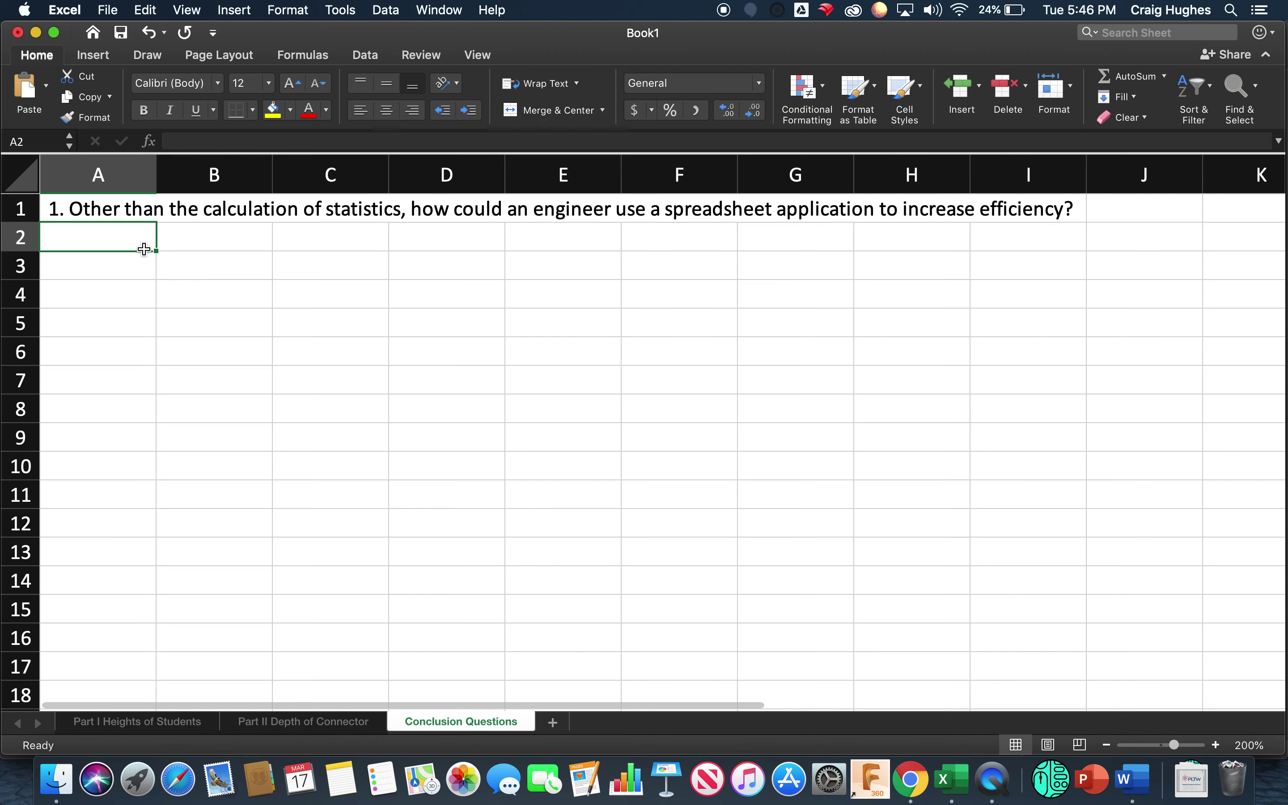
mouse_move(115, 239)
left_mouse_down()
mouse_move(940, 316)
mouse_move(1005, 327)
mouse_move(1013, 351)
left_mouse_up()
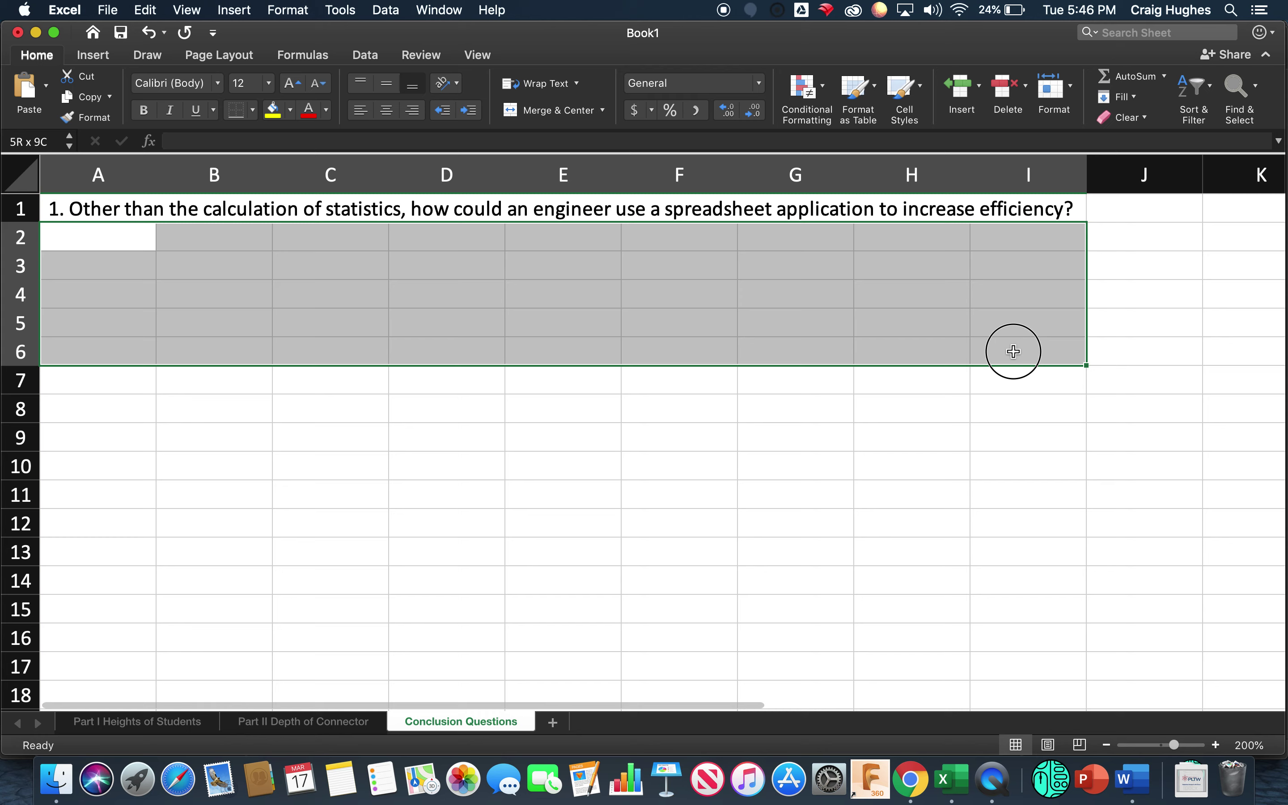
left_click_drag(1013, 352, 1013, 352)
left_click(547, 111)
left_click(459, 408)
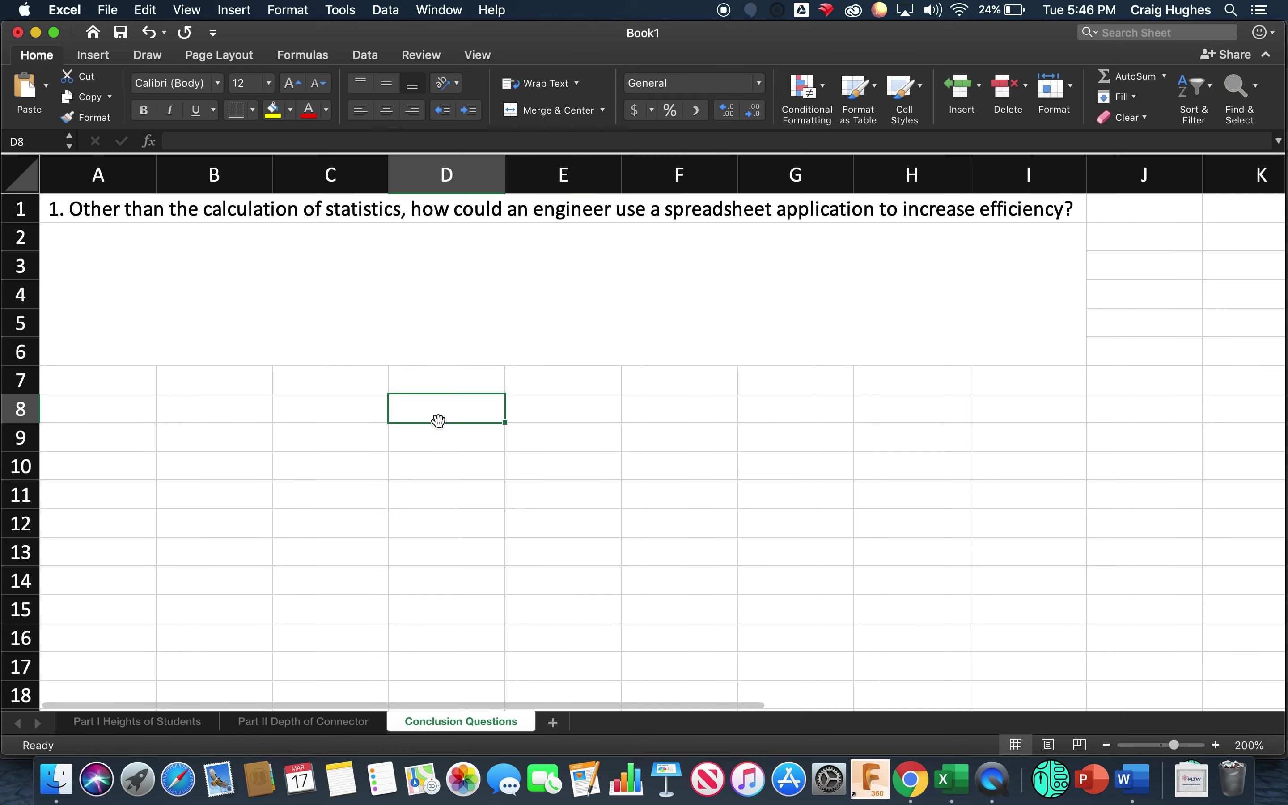
double_click(378, 289)
type("asdfasdfasdfsadfdafasd")
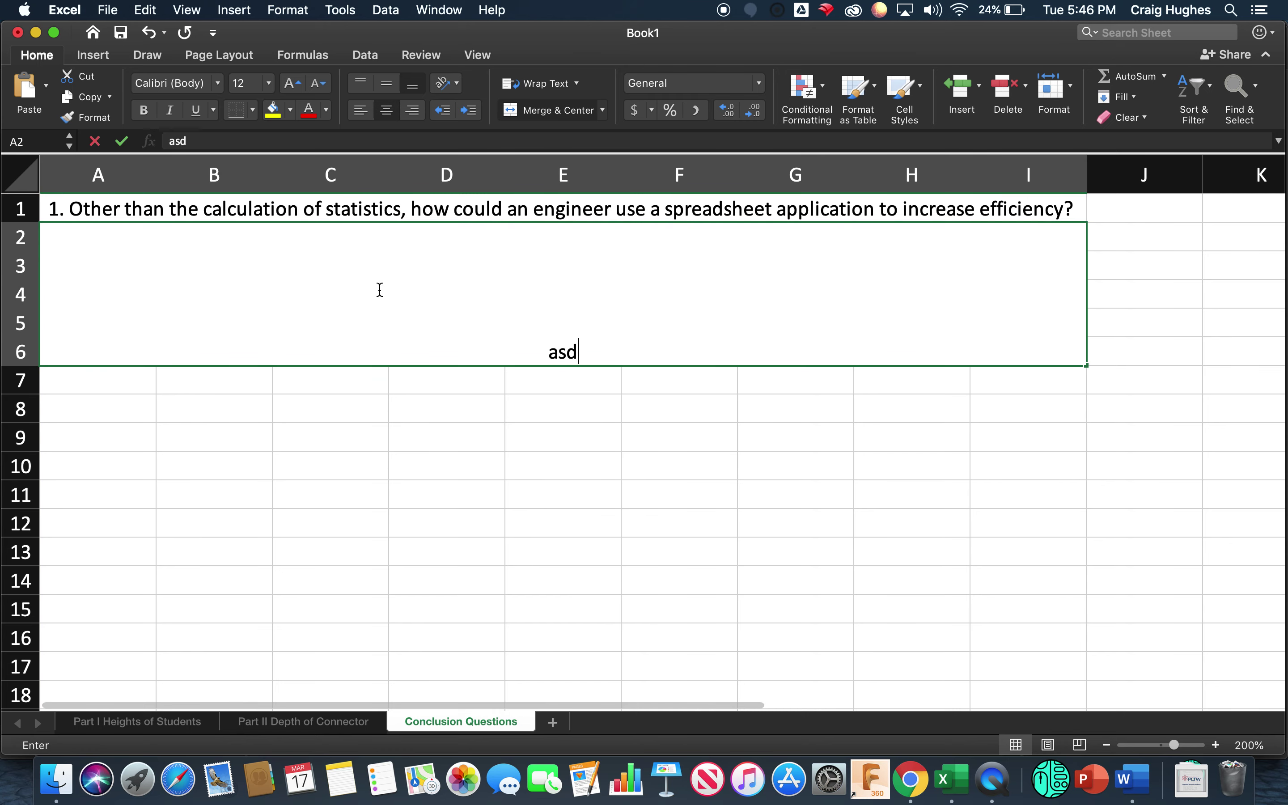
key("BackSpace")
key("BackSpace")
key("BackSpace")
key("BackSpace")
key("BackSpace")
key("BackSpace")
key("BackSpace")
key("BackSpace")
key("BackSpace")
key("BackSpace")
key("BackSpace")
key("BackSpace")
key("BackSpace")
key("BackSpace")
key("BackSpace")
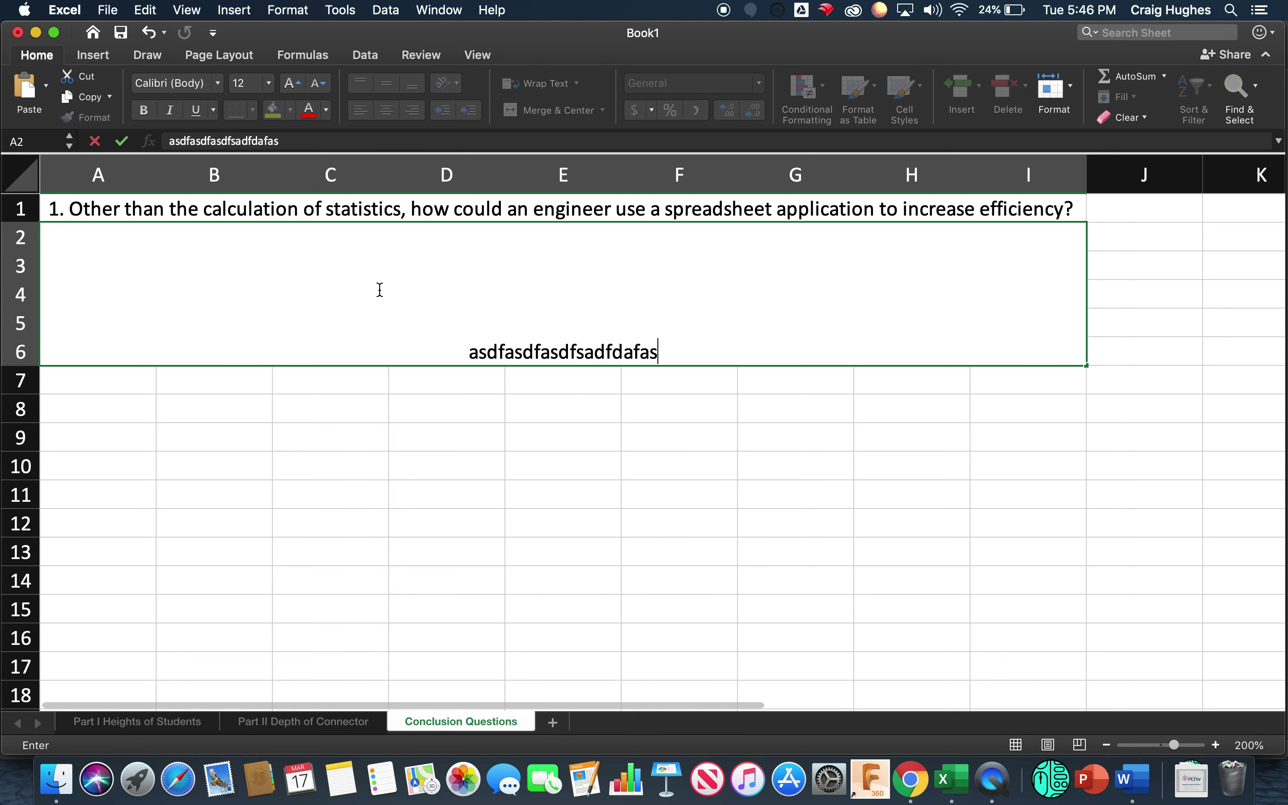
key("BackSpace")
key("BackSpace")
key("BackSpace")
key("BackSpace")
key("BackSpace")
key("BackSpace")
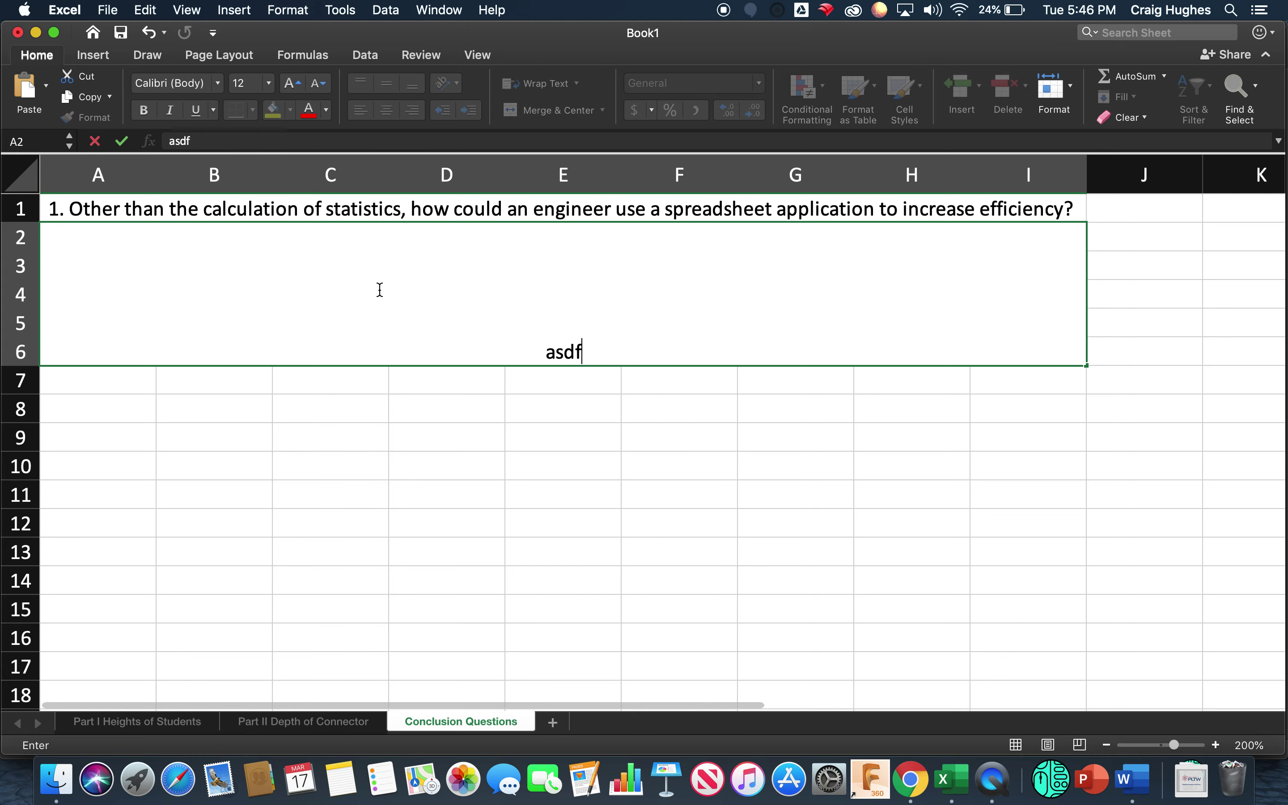
left_click(515, 428)
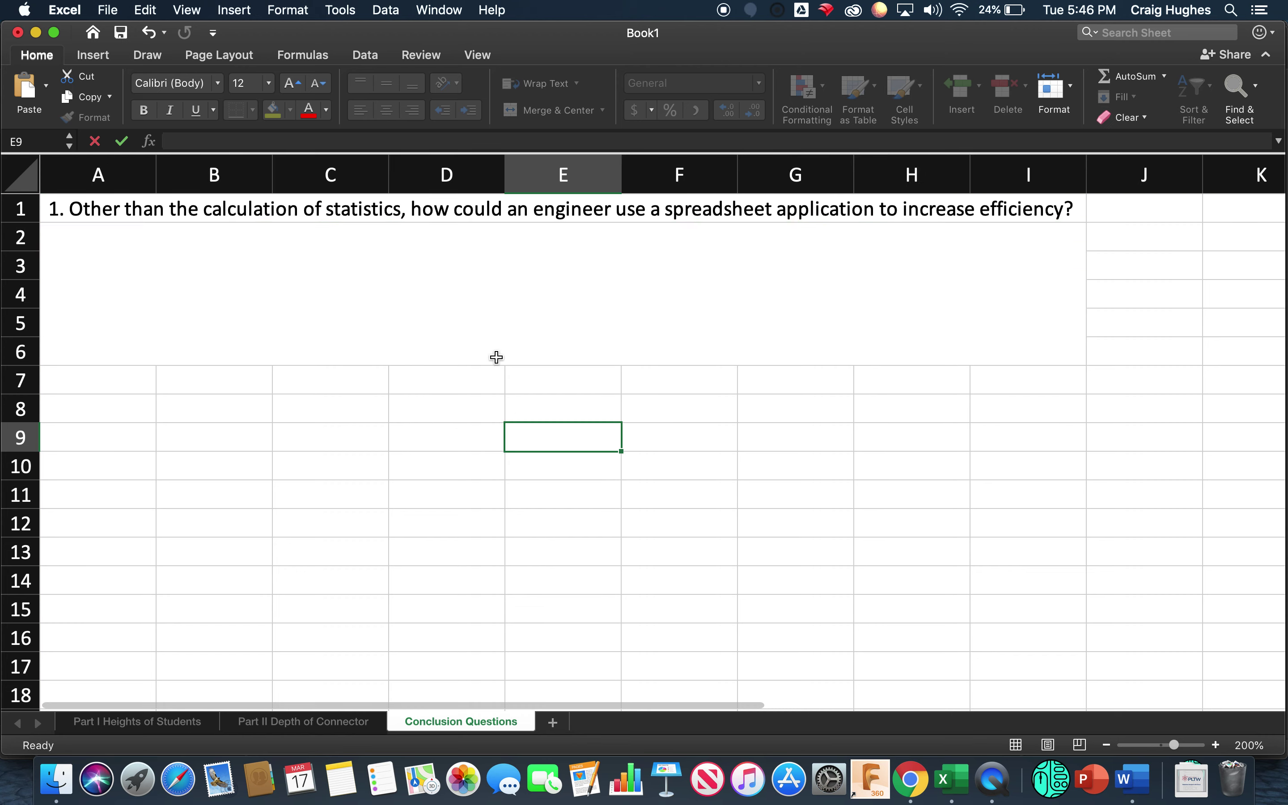
left_click(443, 264)
Set the answer block's font colour to Dark Red in Format Cells
right_click(476, 279)
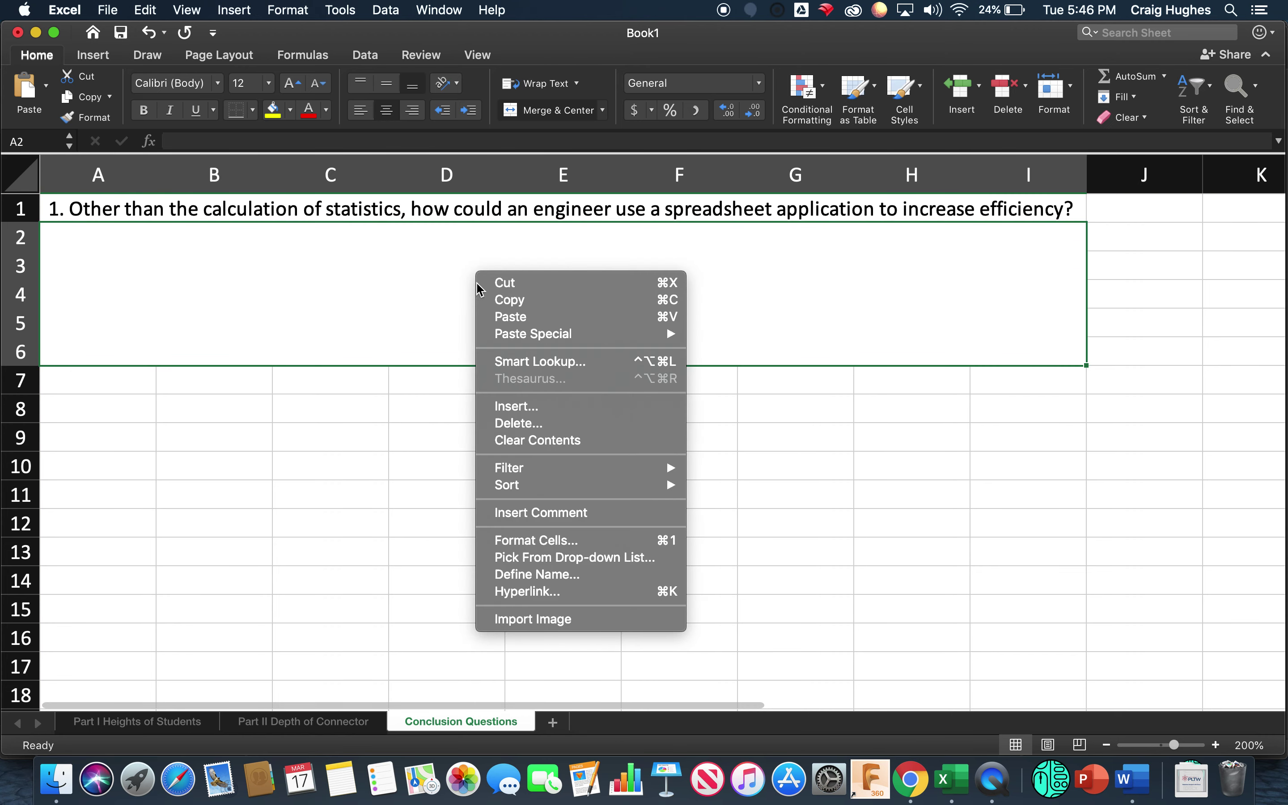
left_click(575, 540)
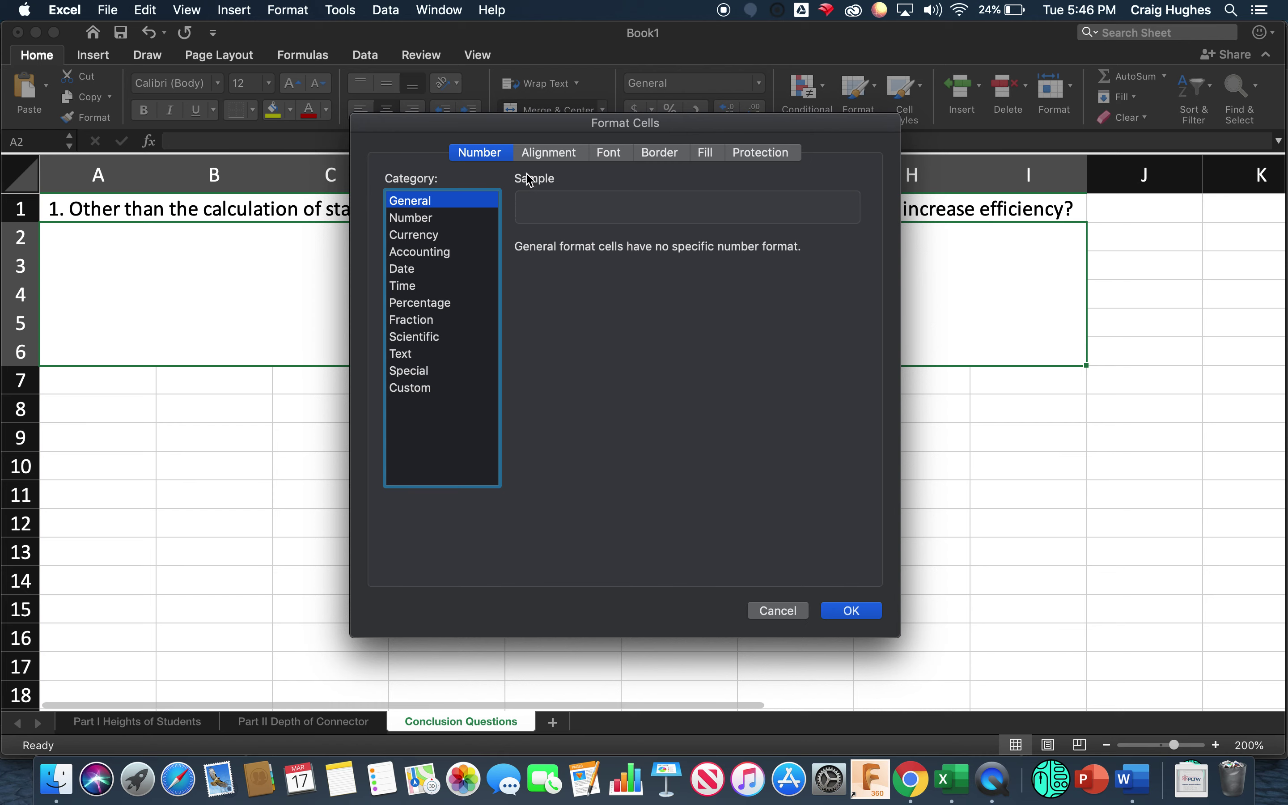
left_click(609, 154)
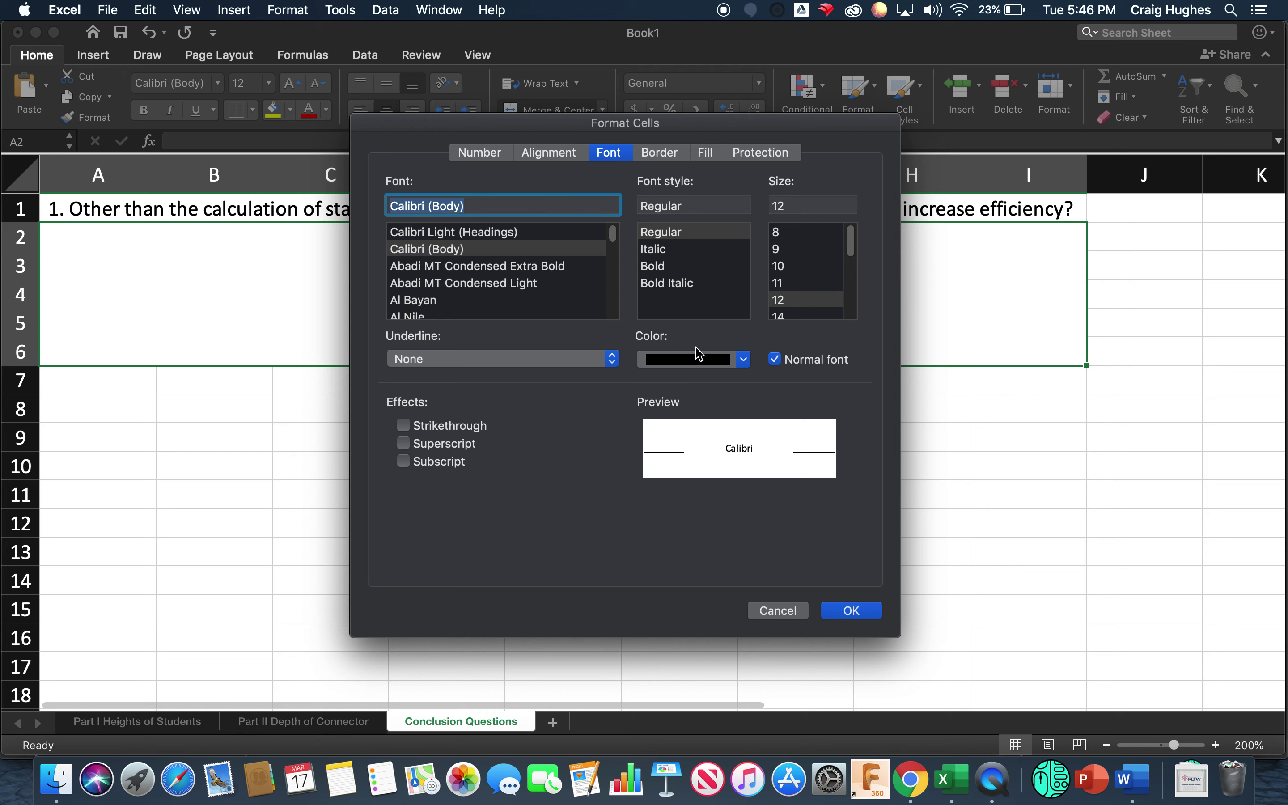
left_click(741, 360)
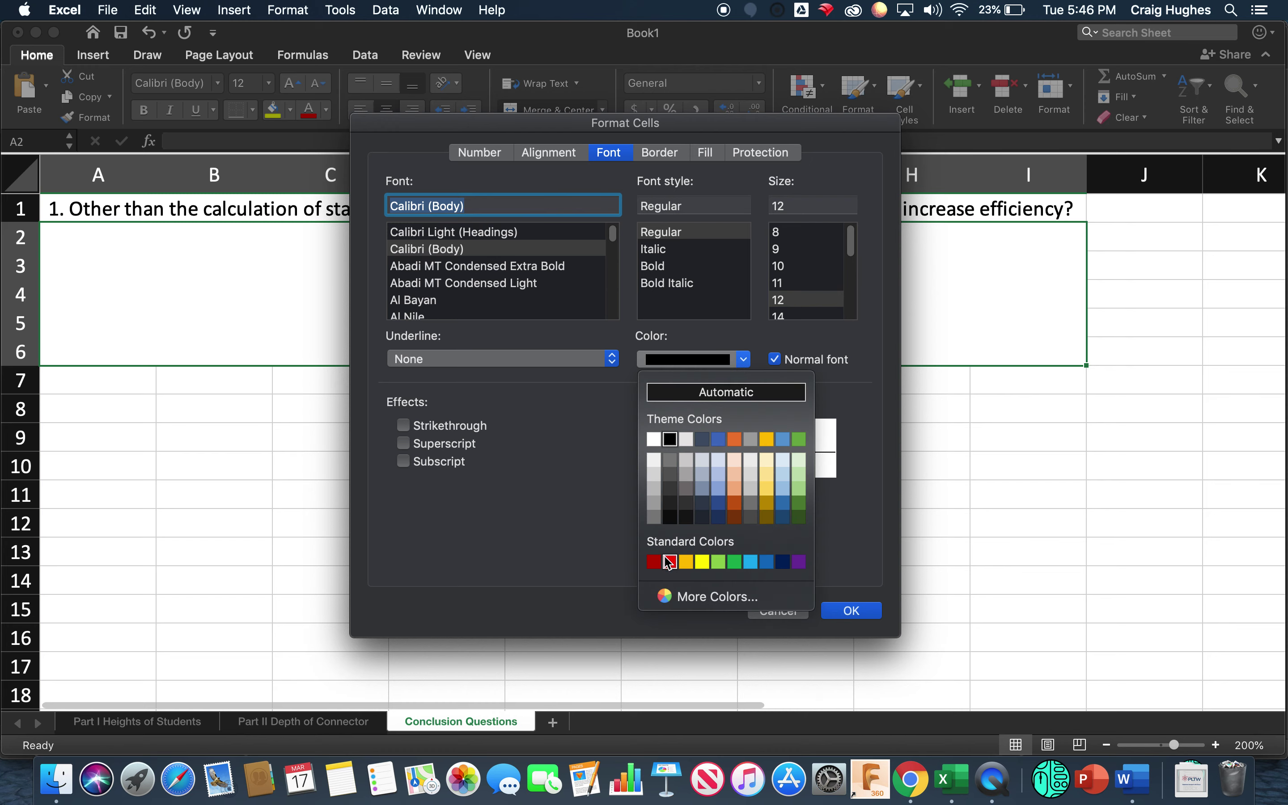
left_click(670, 562)
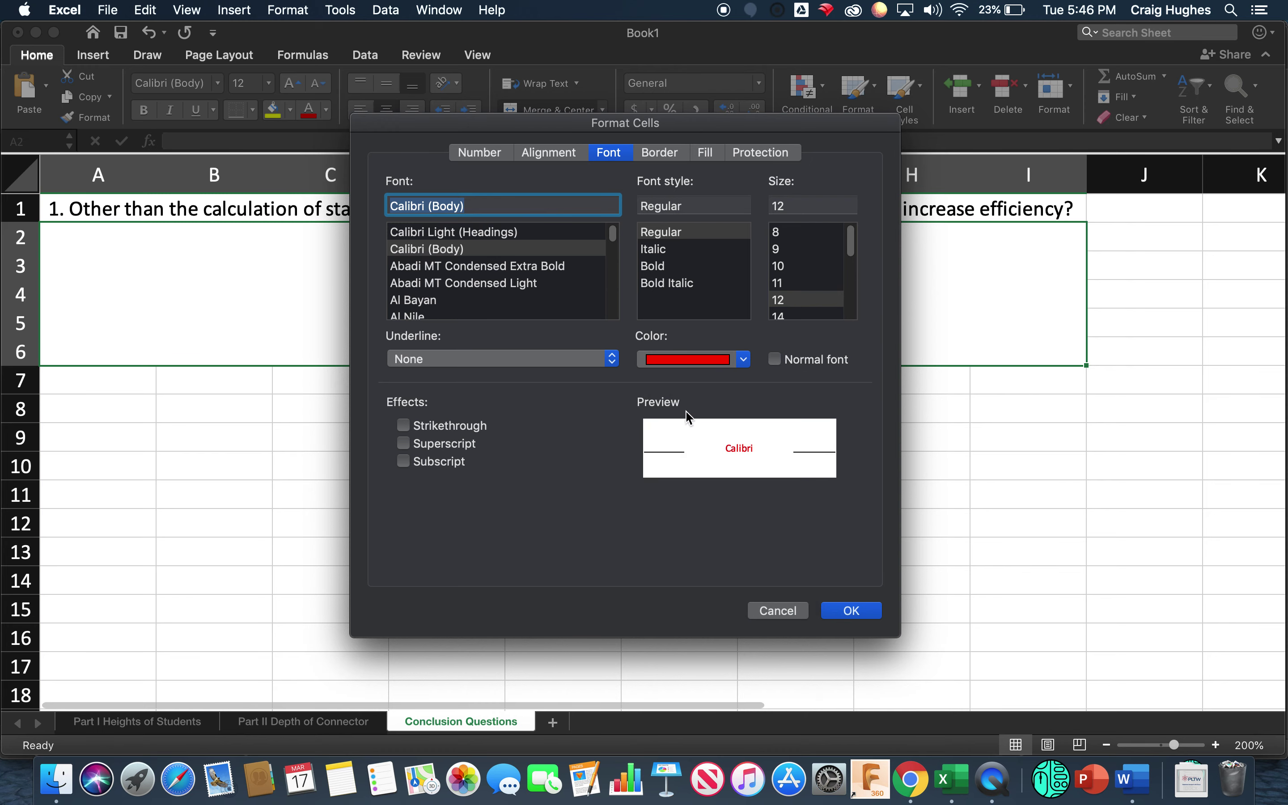
left_click(688, 358)
left_click(654, 561)
Look through the Fill, Border and Protection settings, then show the Alignment settings
left_click(707, 155)
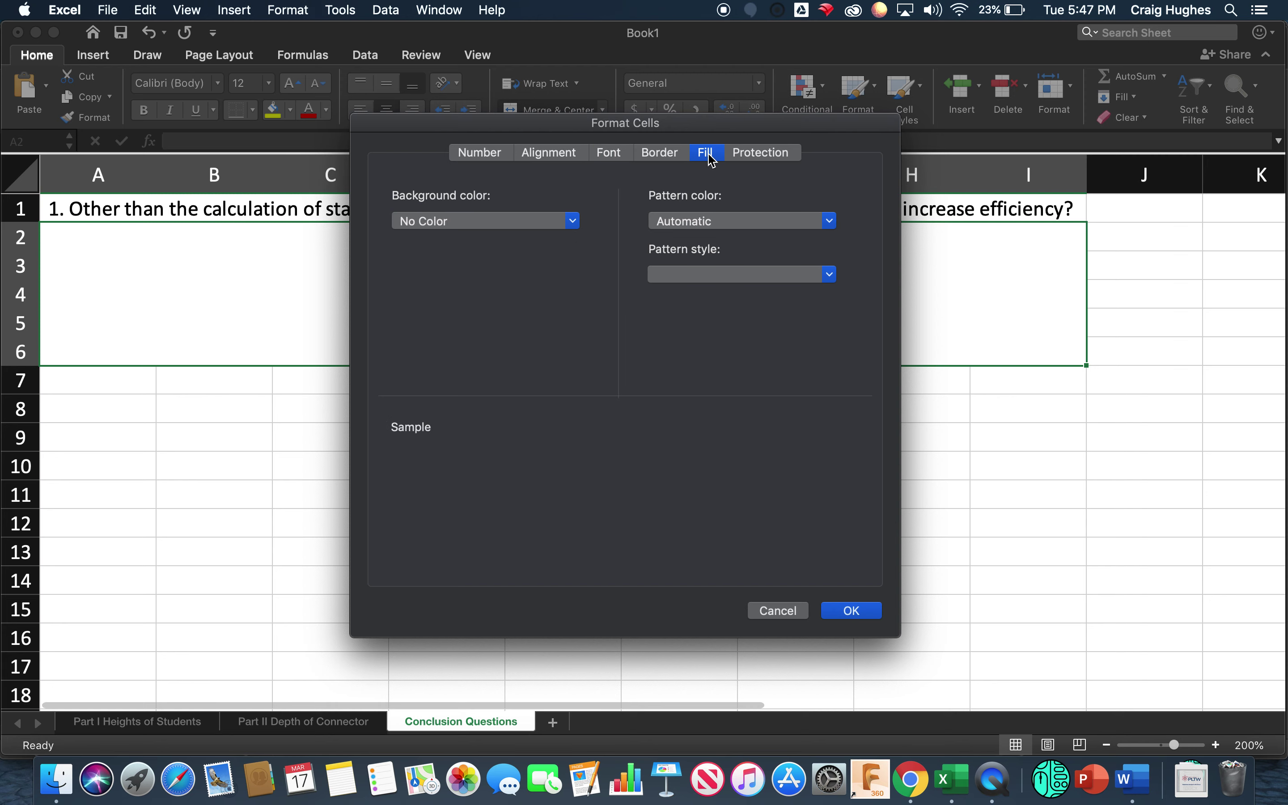
left_click(678, 154)
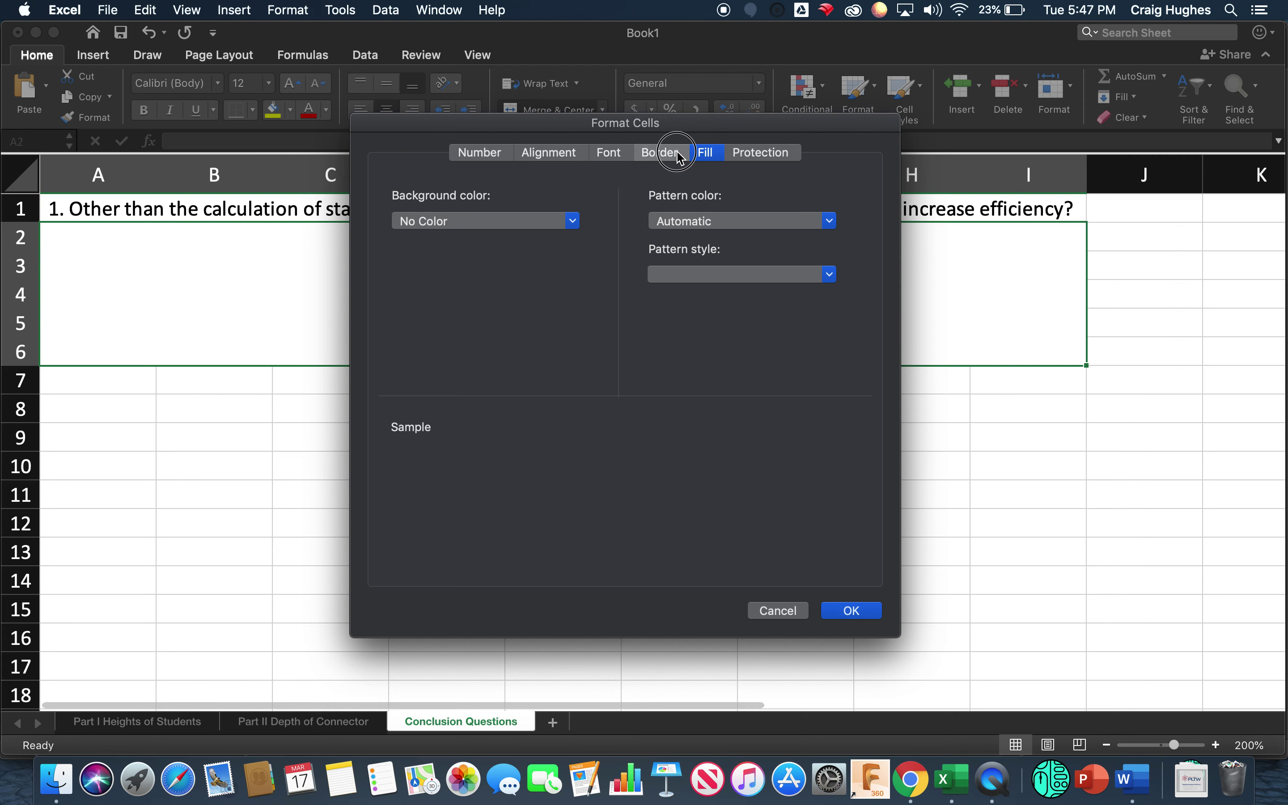
left_click(777, 153)
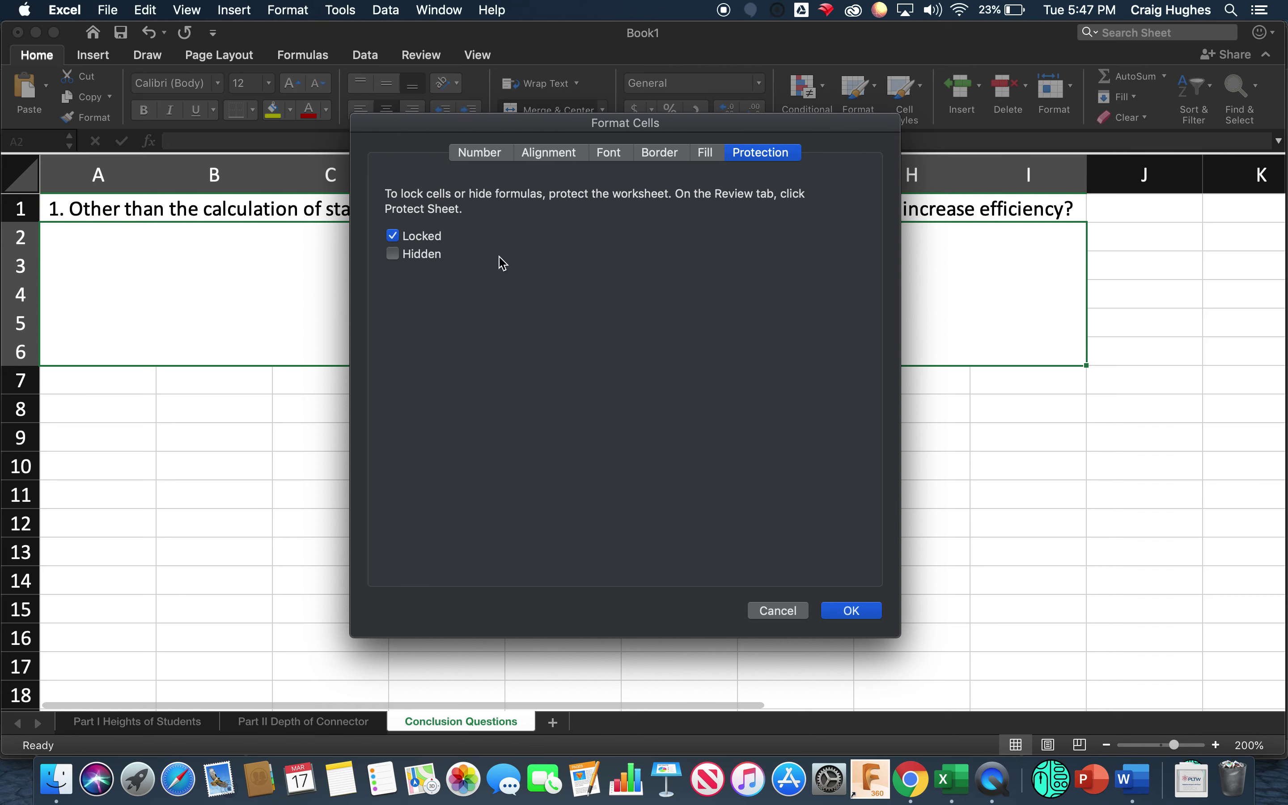
left_click(536, 157)
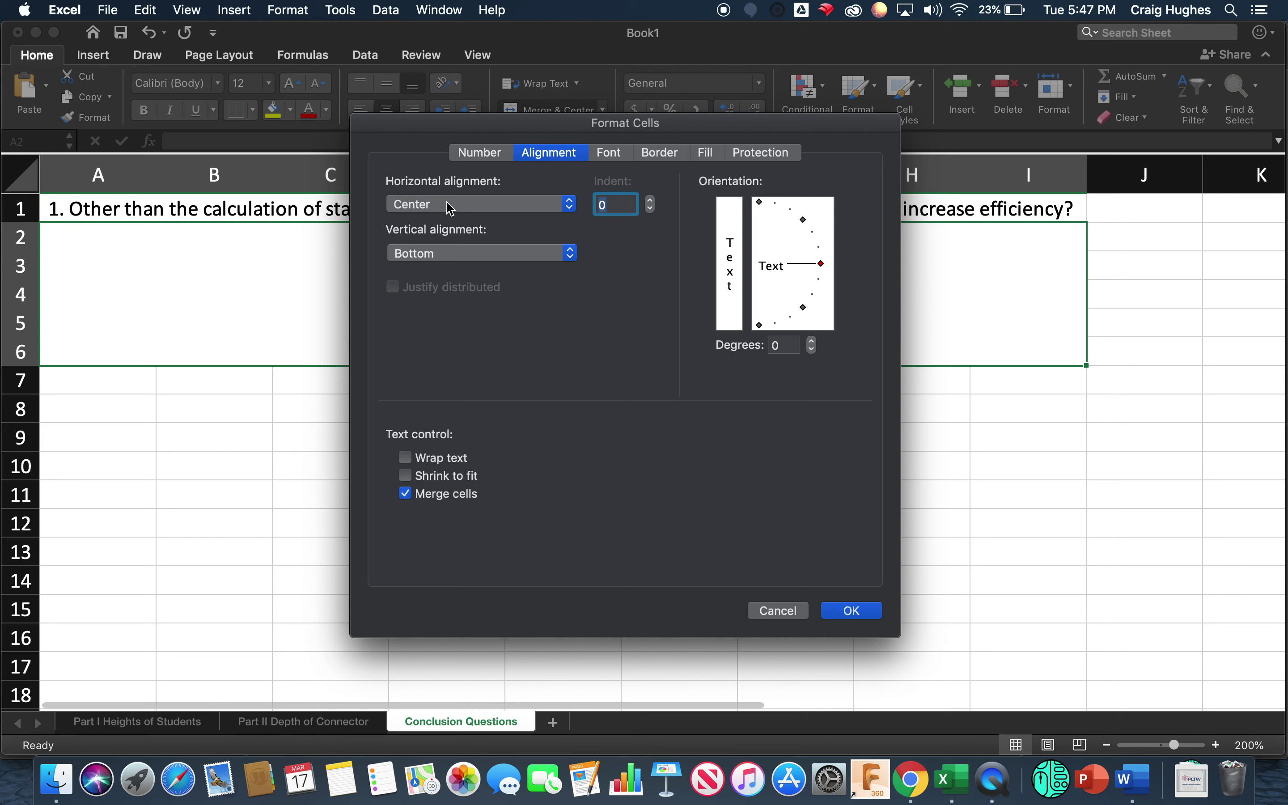
Give A2:I6 General horizontal alignment, Top vertical alignment and Wrap text
left_click(464, 206)
left_click(465, 207)
left_click(471, 209)
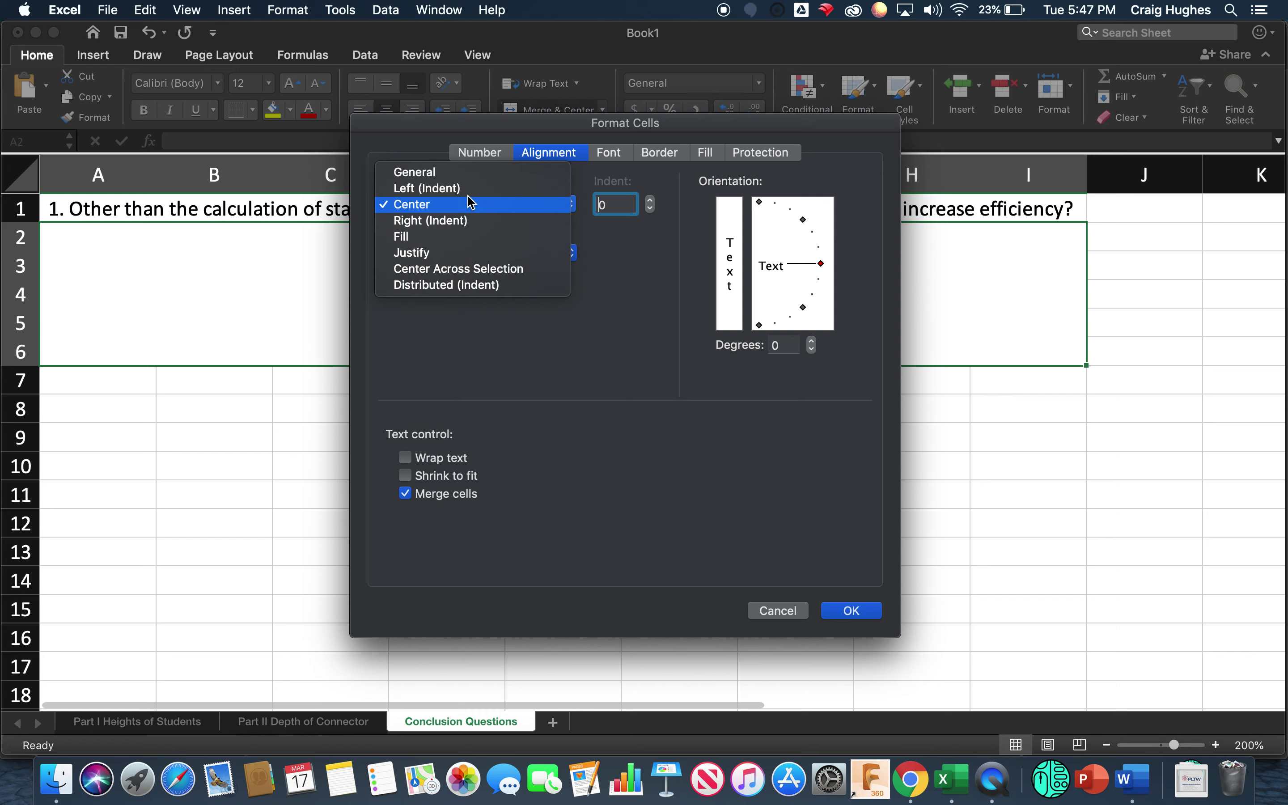
left_click(468, 172)
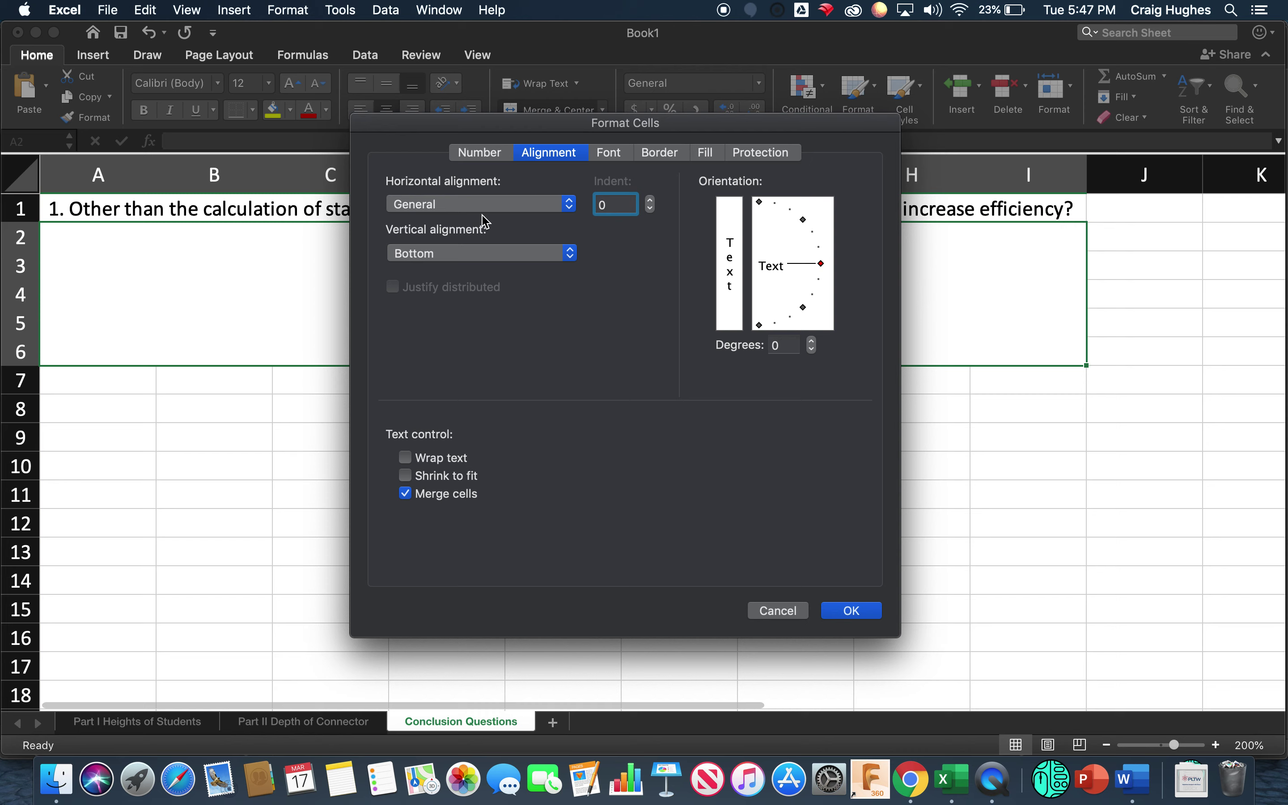
left_click(496, 255)
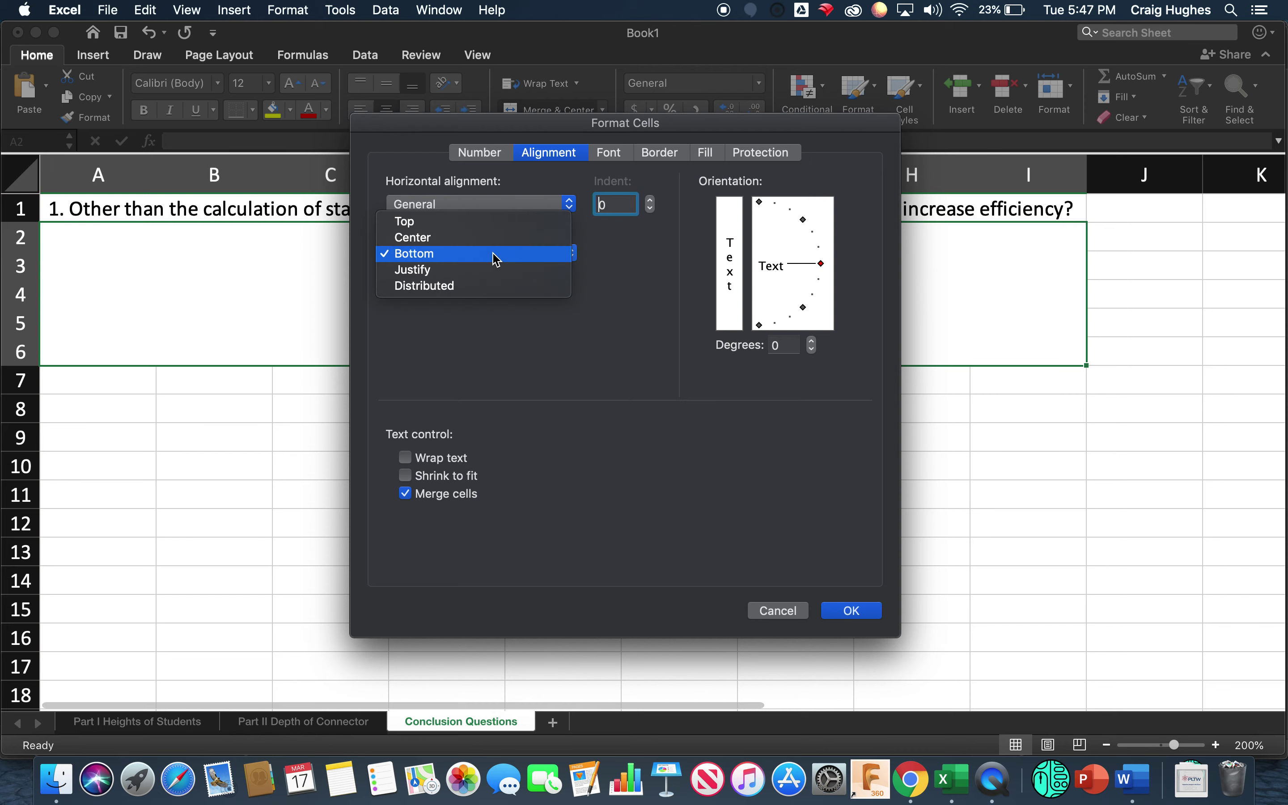
left_click(490, 223)
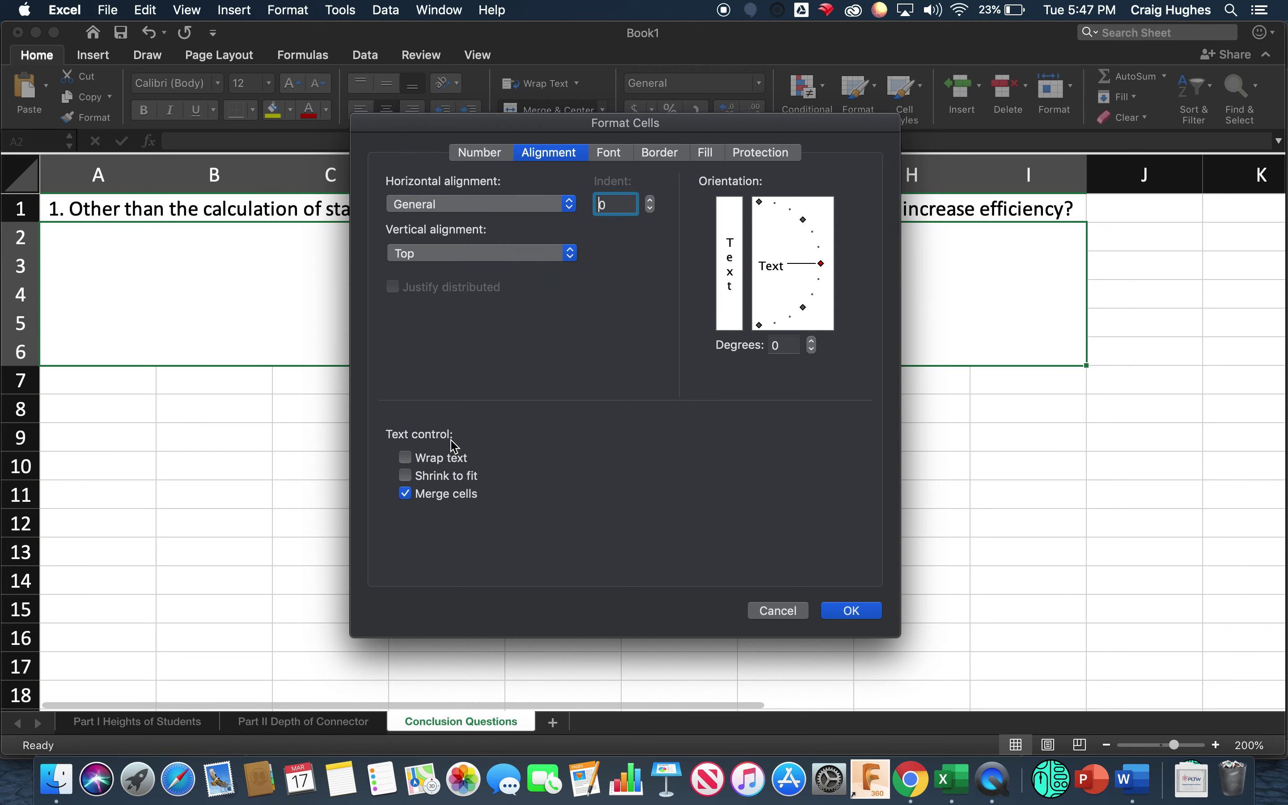
left_click(405, 458)
left_click(858, 615)
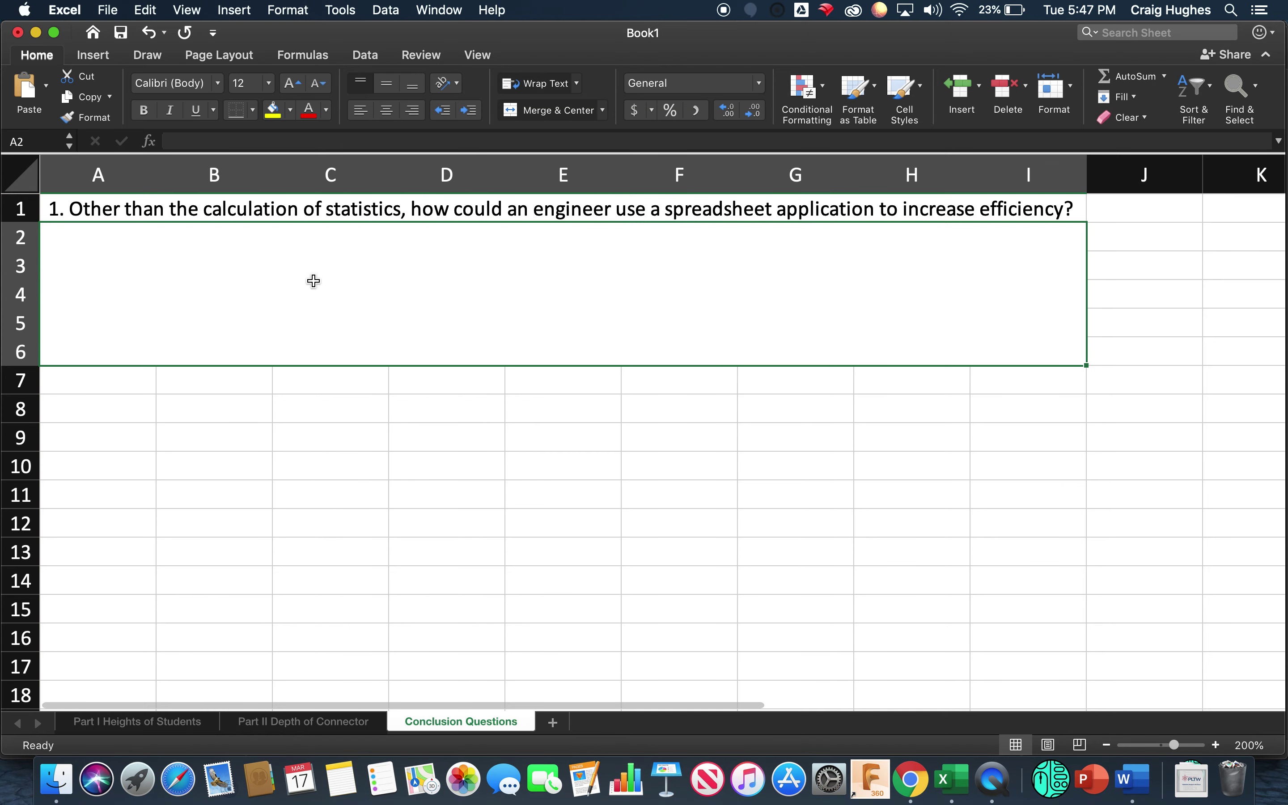
left_click(302, 273)
Type test text in the answer block to check its red top-left placement, then erase it
type("asdfa")
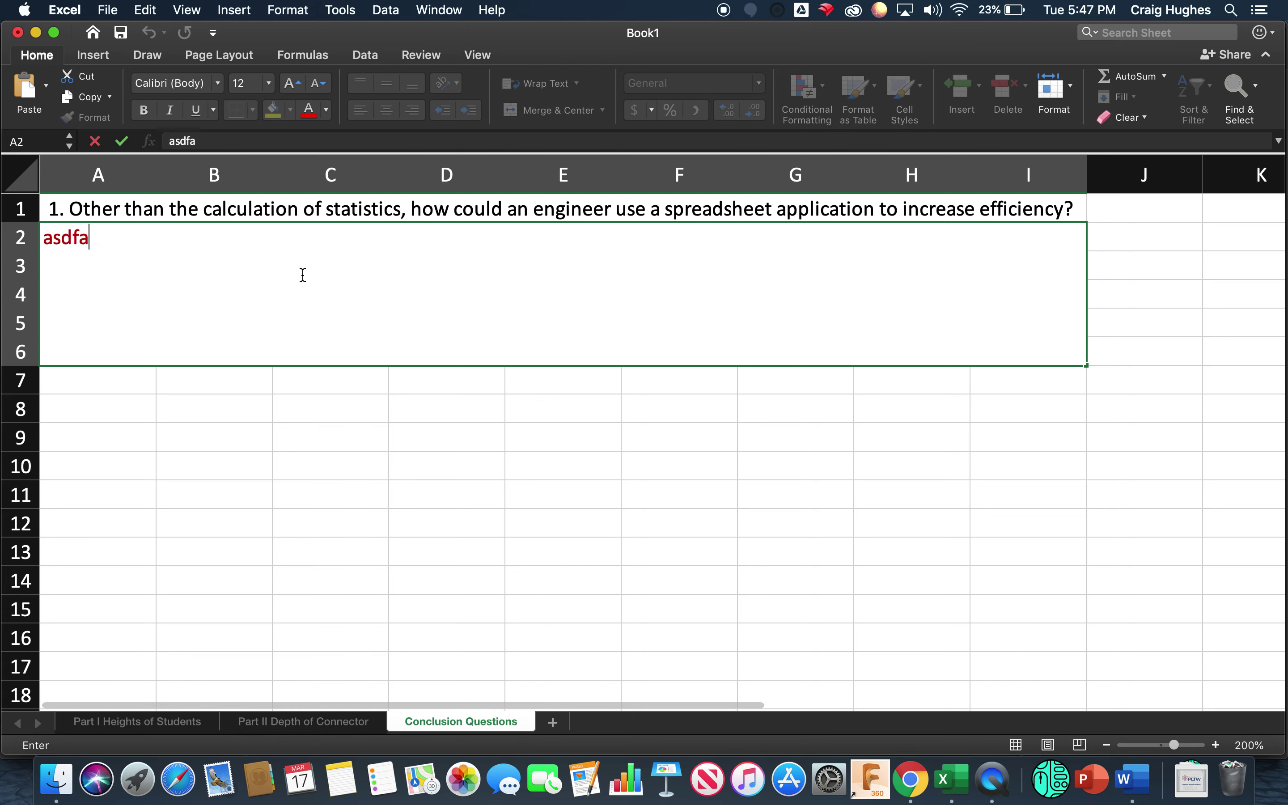
type("sdfasdfasdfsadfsaf")
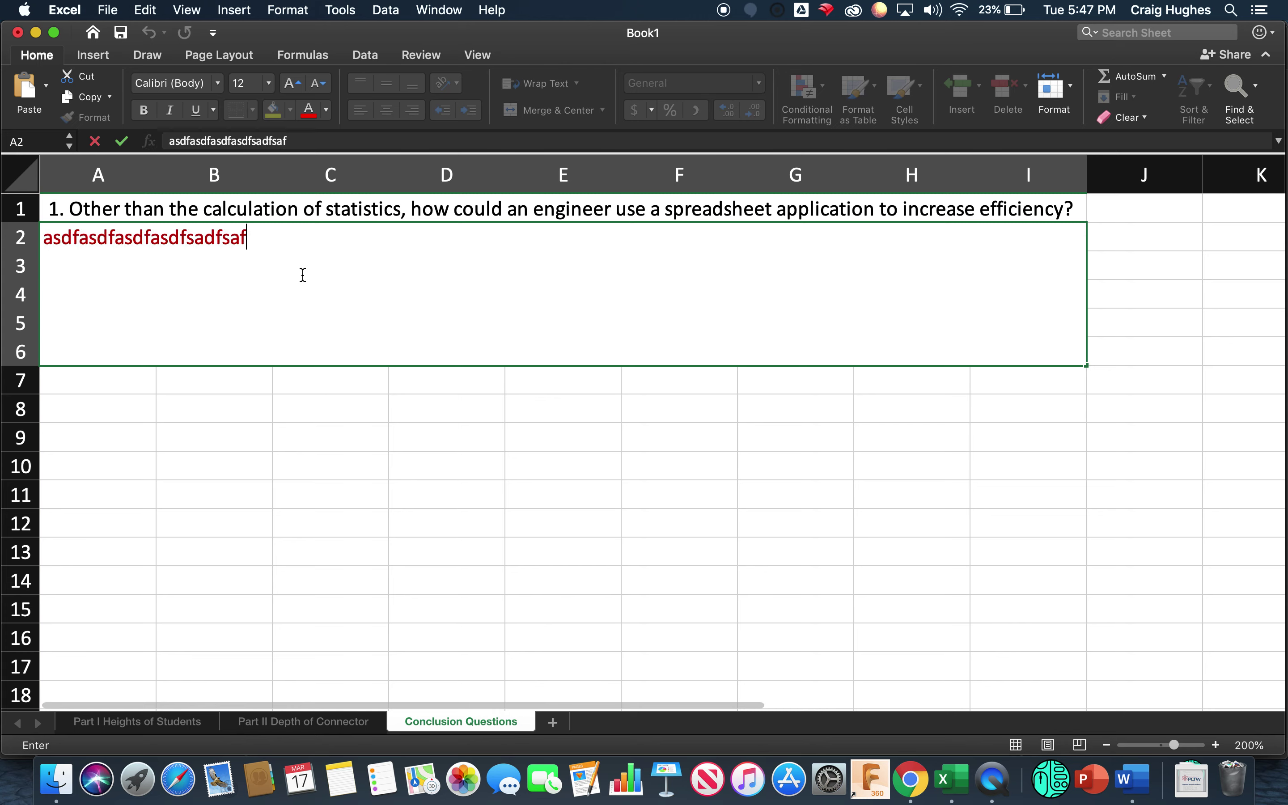
key("BackSpace")
key("BackSpace")
key("BackSpace")
key("BackSpace")
key("BackSpace")
key("BackSpace")
key("BackSpace")
key("BackSpace")
key("BackSpace")
key("BackSpace")
key("BackSpace")
key("BackSpace")
key("BackSpace")
key("BackSpace")
key("BackSpace")
key("BackSpace")
key("BackSpace")
key("BackSpace")
key("BackSpace")
key("BackSpace")
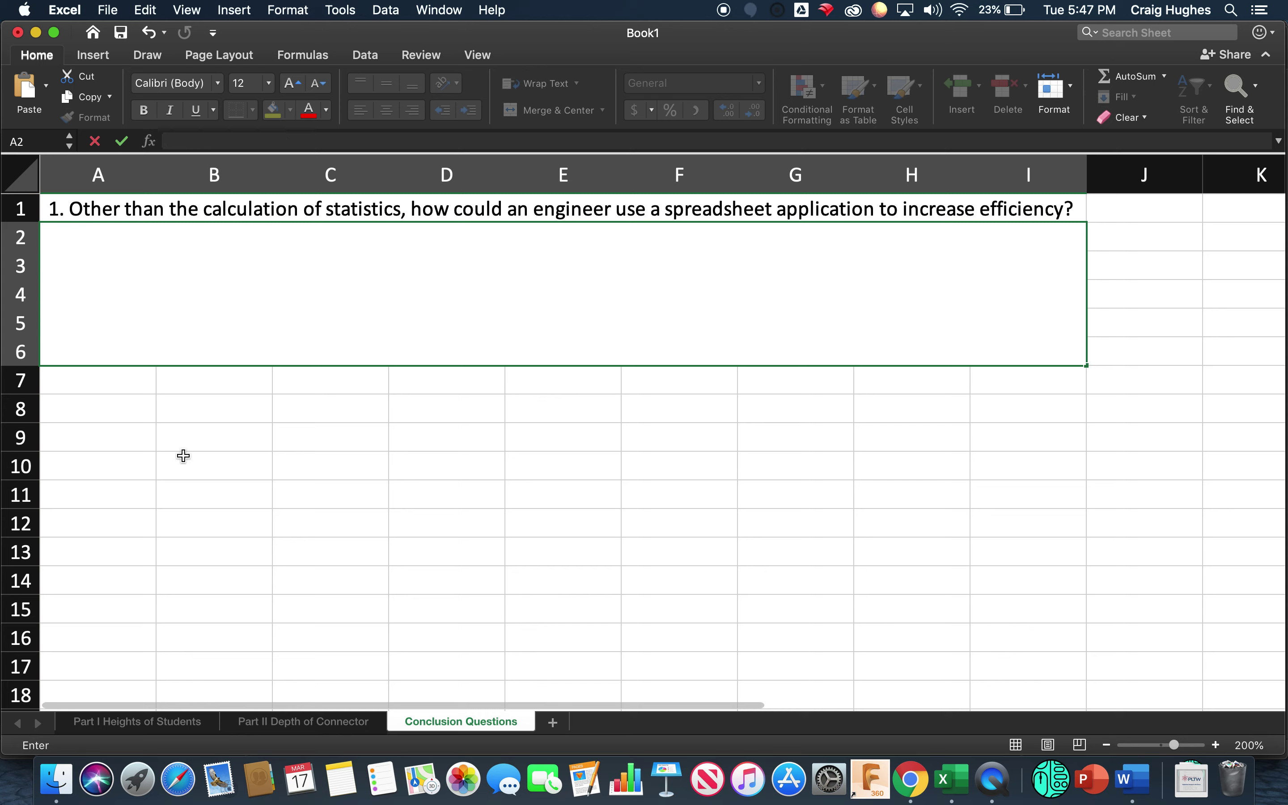
left_click(126, 400)
left_click(178, 313)
Switch the answer block's horizontal alignment to Left (Indent), keeping Top, and retest typing
right_click(179, 313)
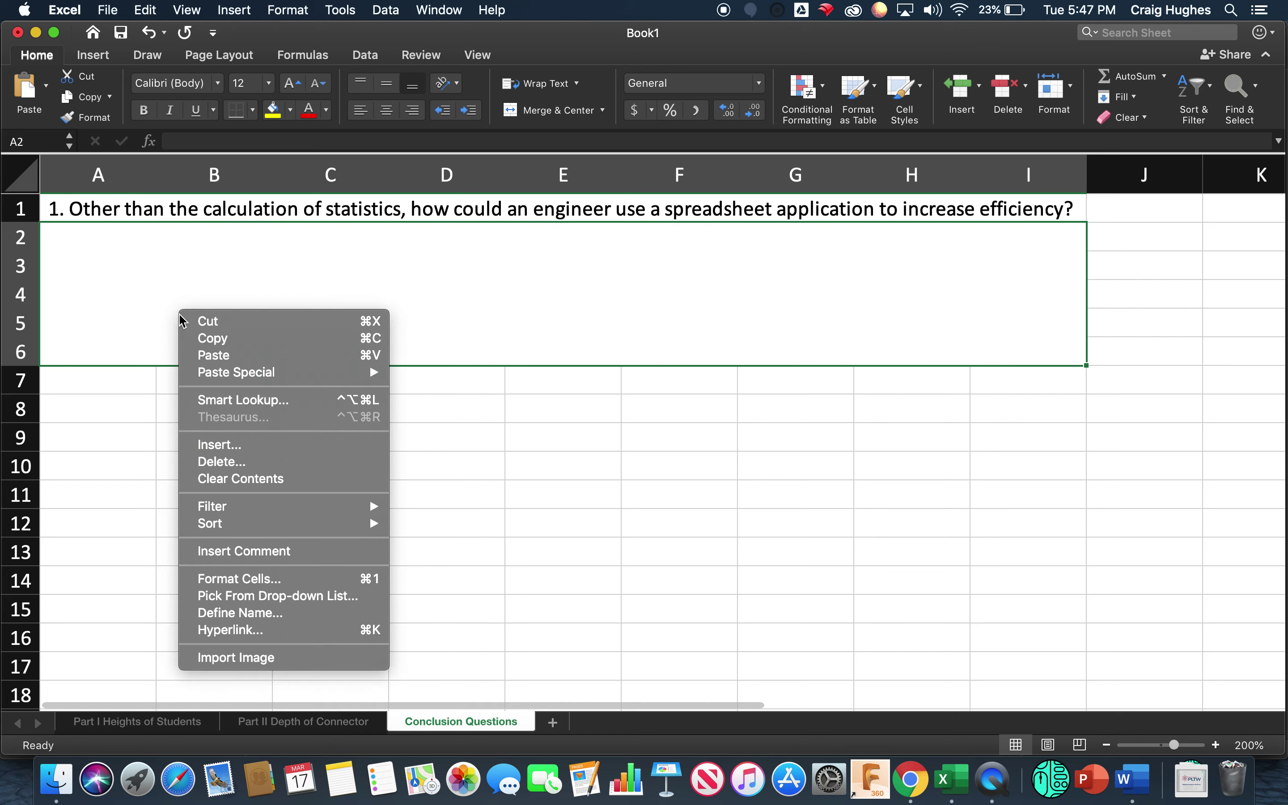
left_click(255, 578)
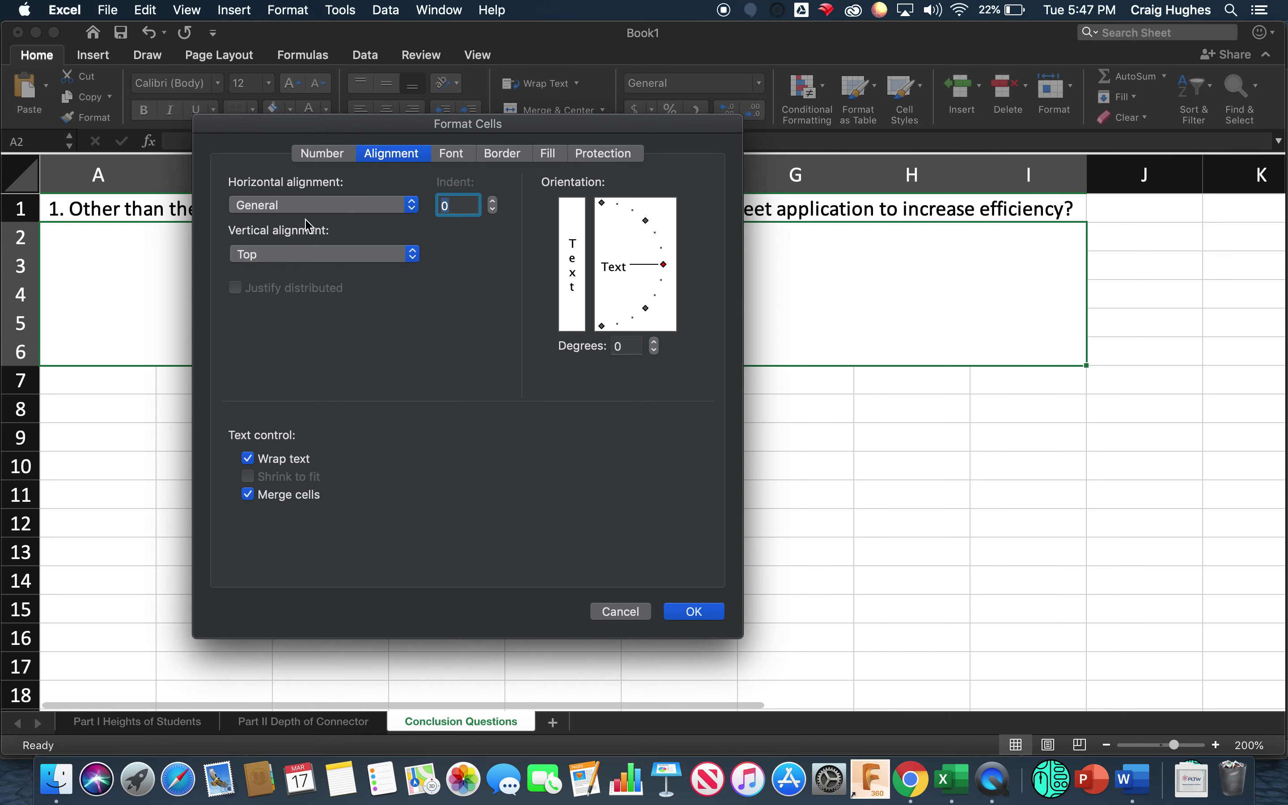
left_click(342, 254)
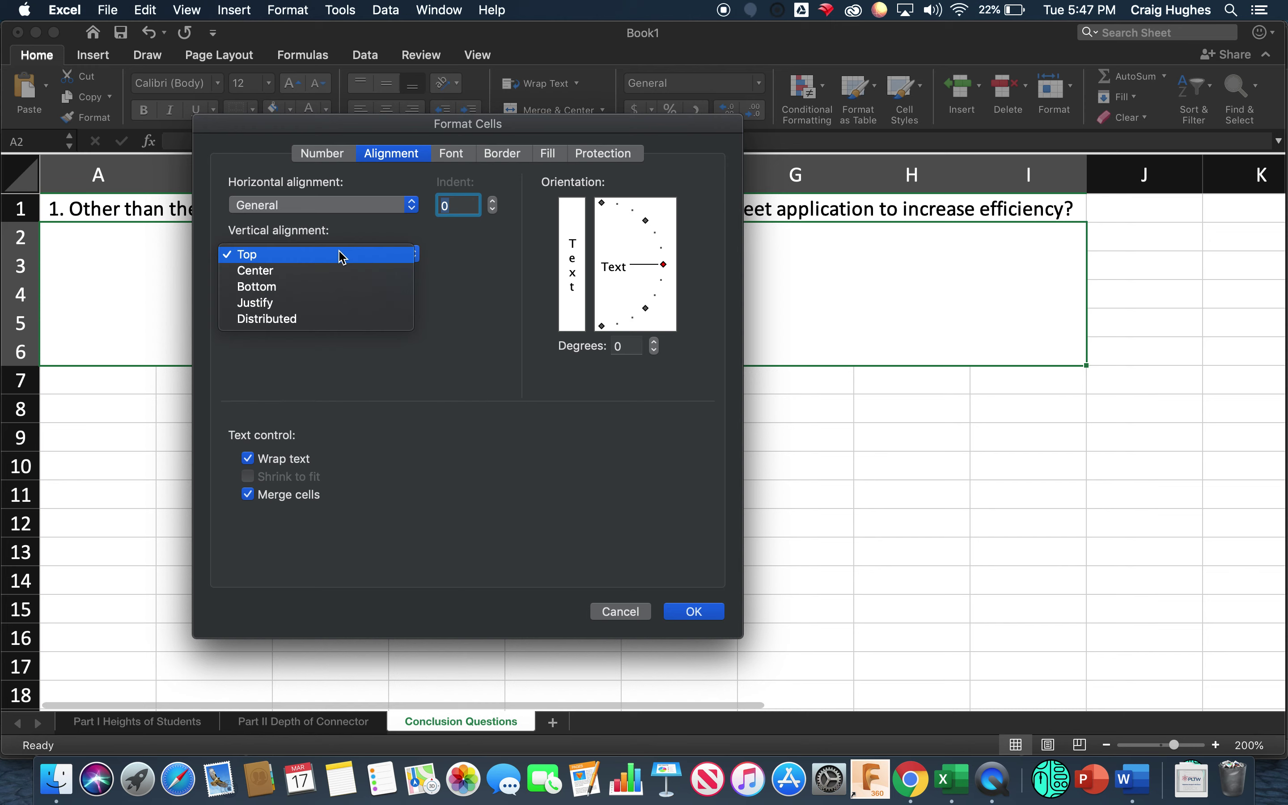
left_click(333, 210)
left_click(332, 207)
left_click(330, 219)
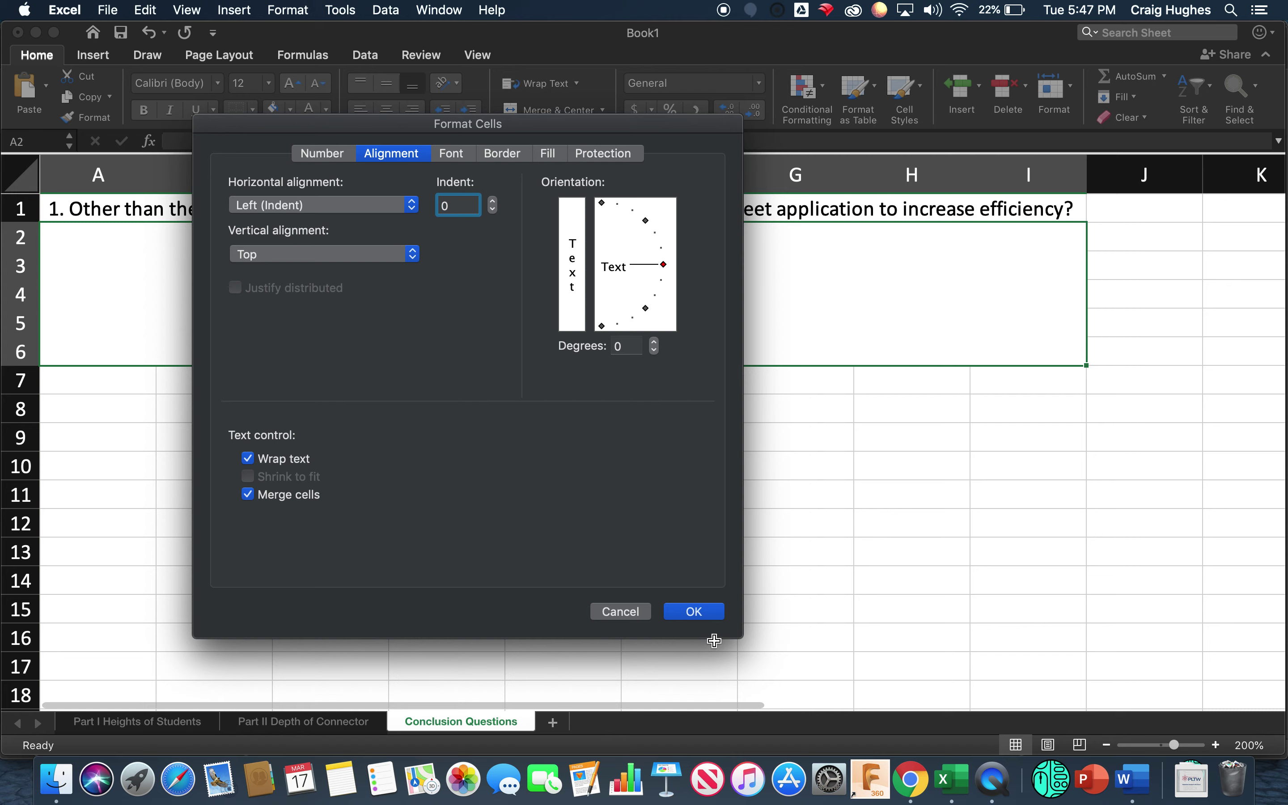
left_click(710, 622)
left_click(697, 612)
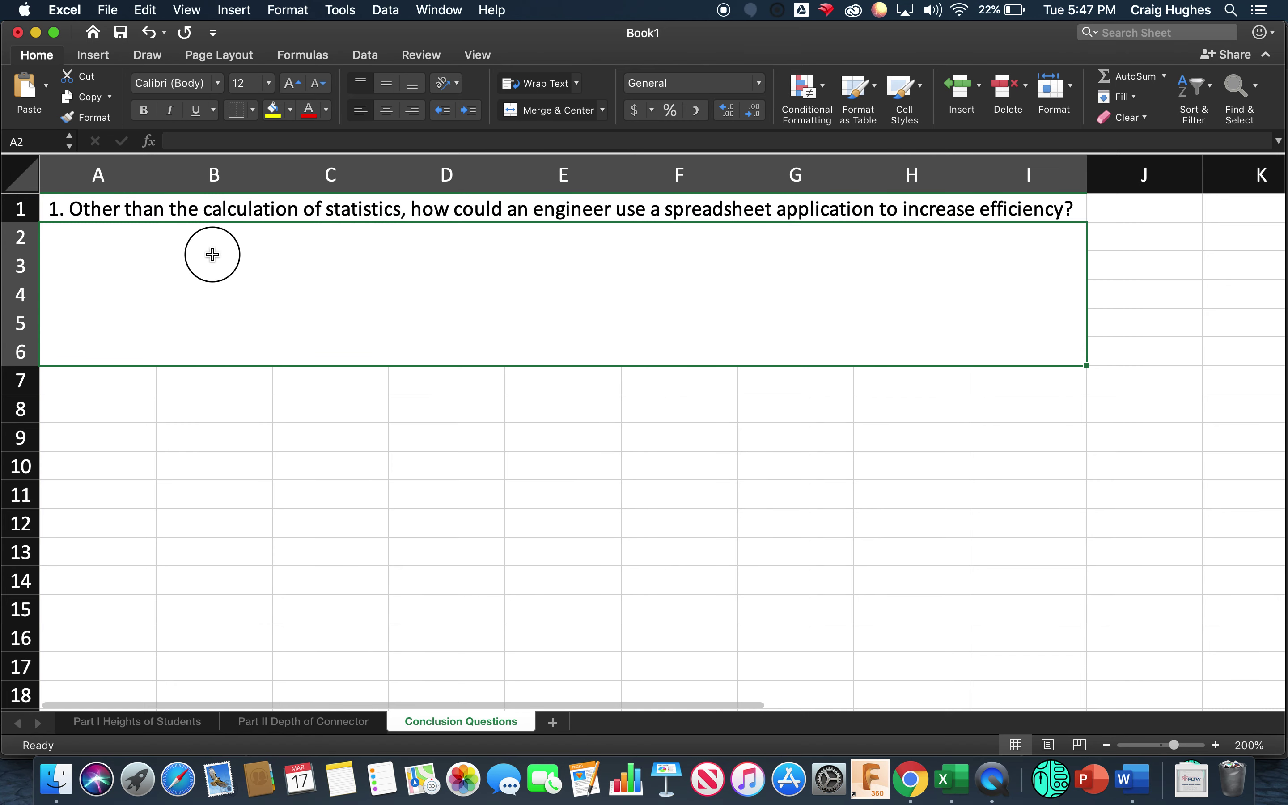
type("asdfsdfasdf")
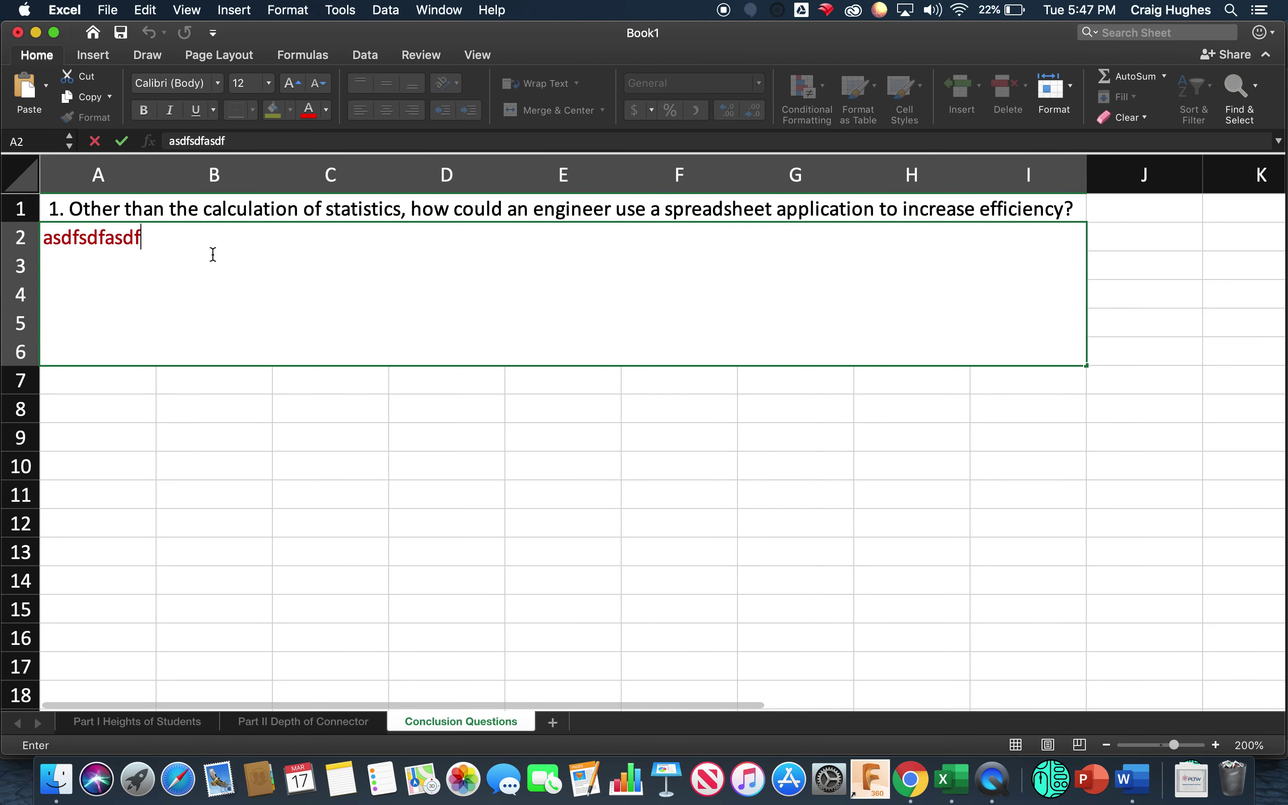
key("BackSpace")
key("BackSpace")
key("BackSpace")
key("BackSpace")
key("BackSpace")
key("BackSpace")
key("BackSpace")
key("BackSpace")
key("BackSpace")
key("BackSpace")
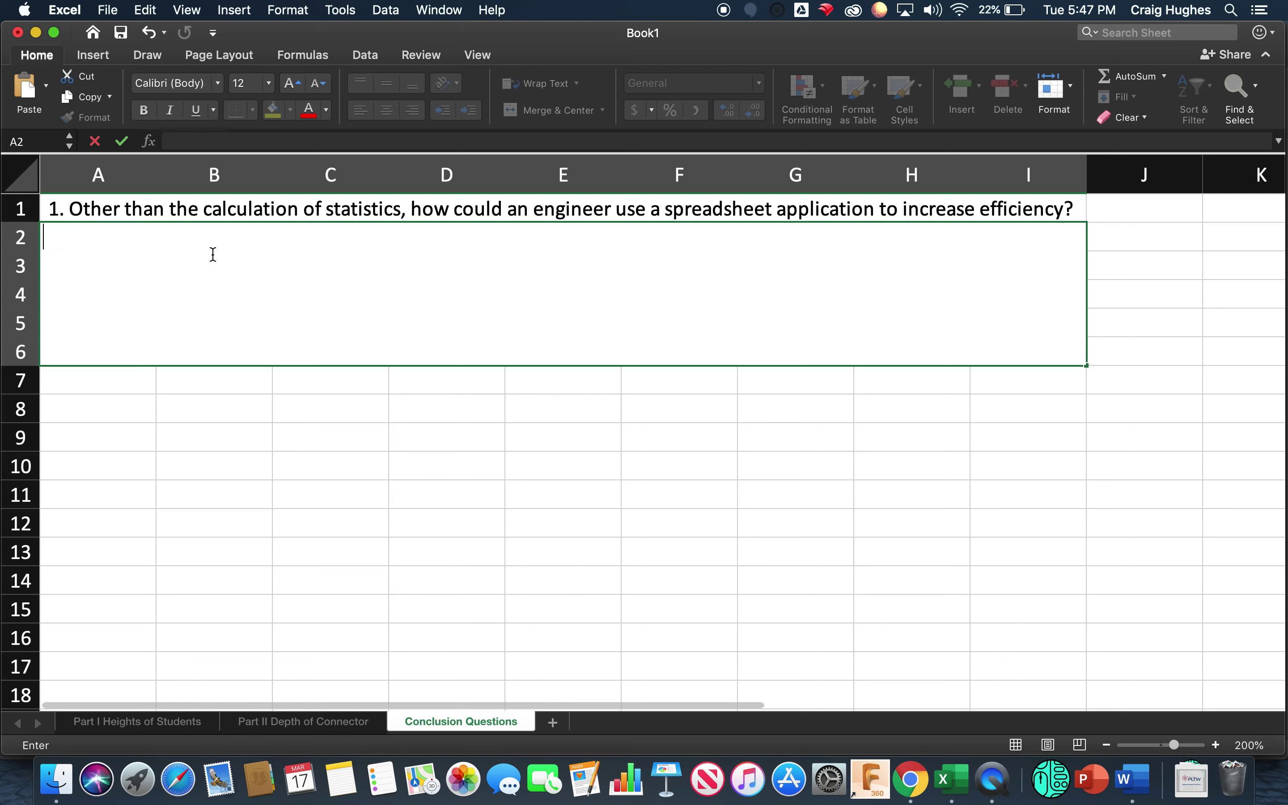
right_click(213, 254)
Close the font settings without making changes
left_click(143, 282)
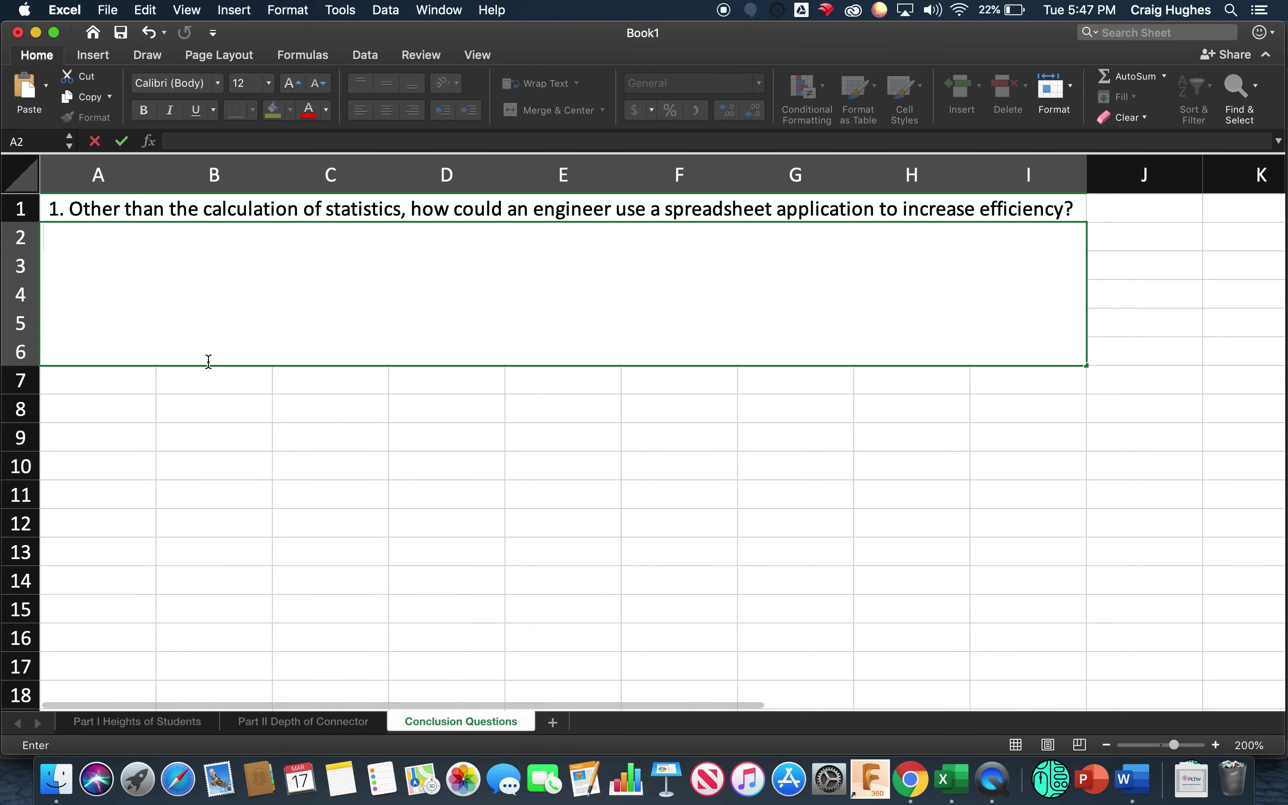
right_click(206, 286)
left_click(418, 344)
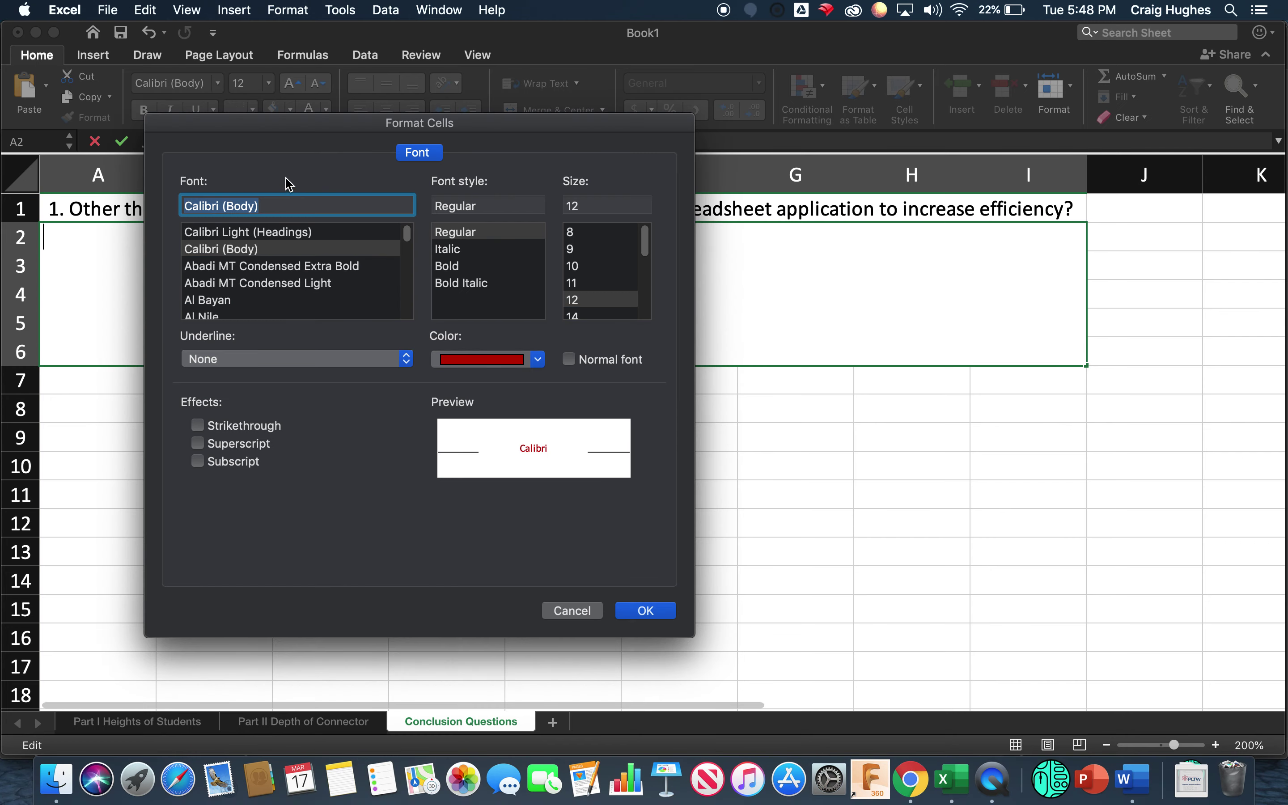
left_click(580, 617)
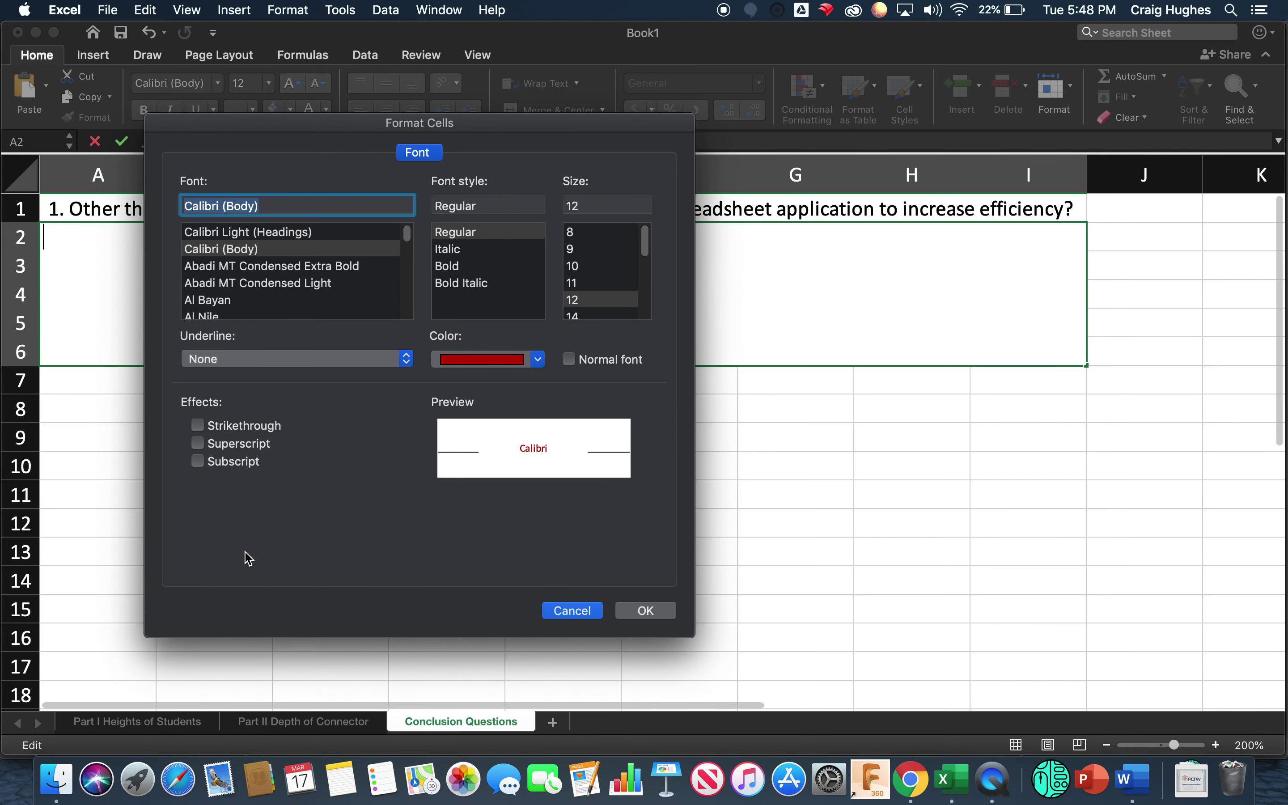
left_click(580, 611)
Set the merged answer block's indent to 5
left_click(356, 474)
left_click(319, 336)
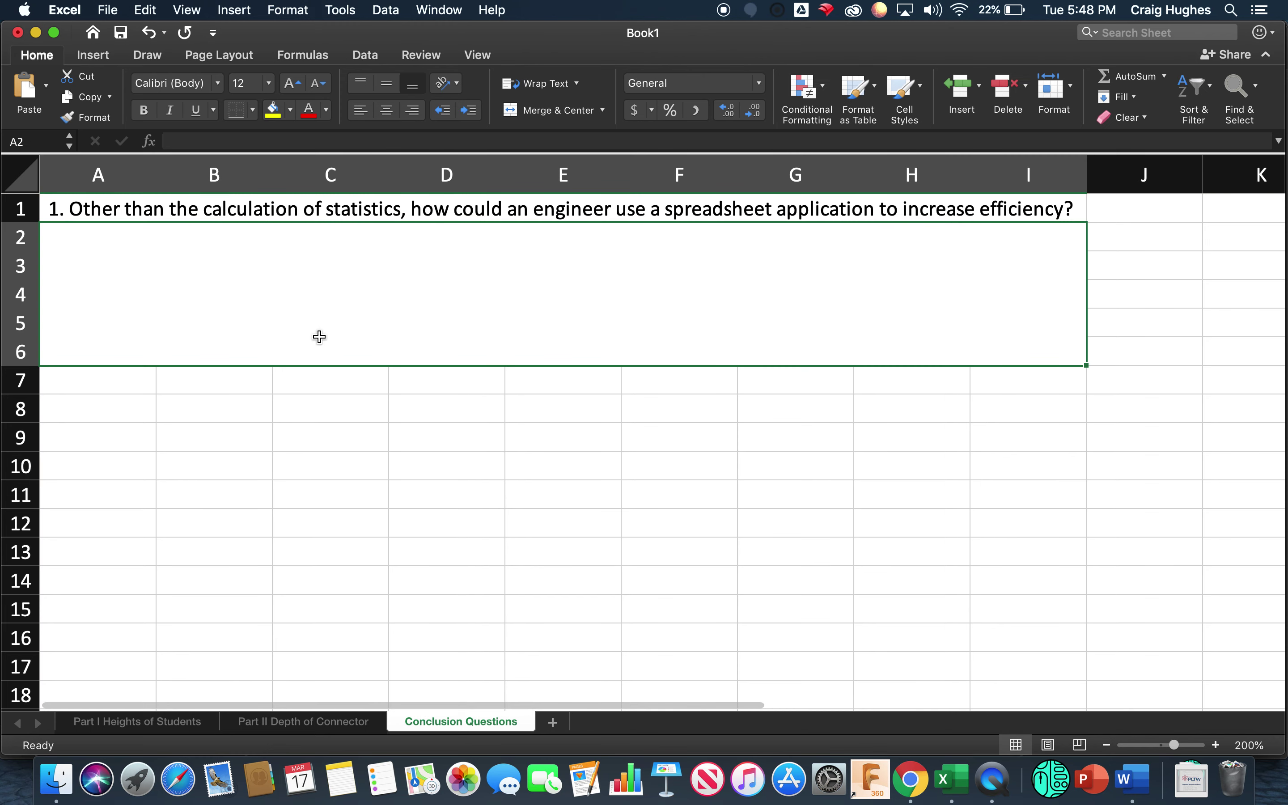
right_click(325, 318)
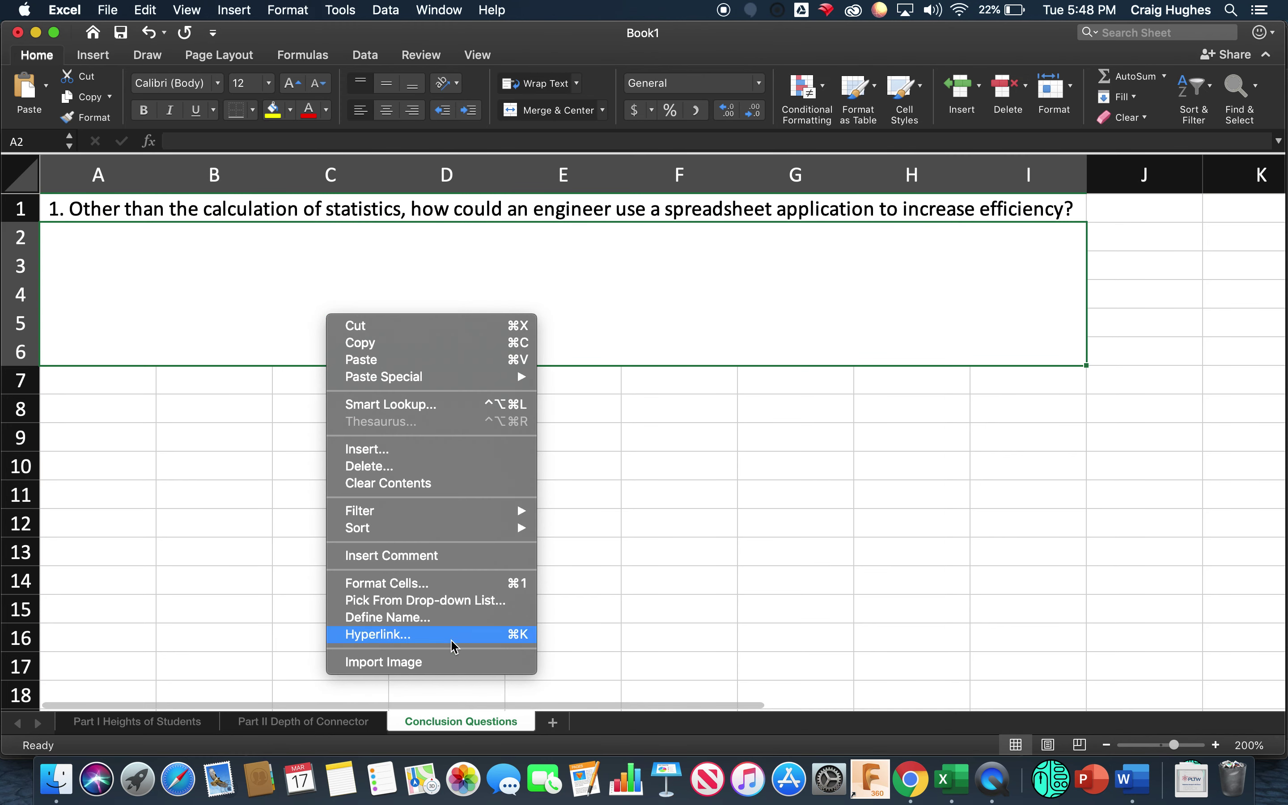
left_click(523, 535)
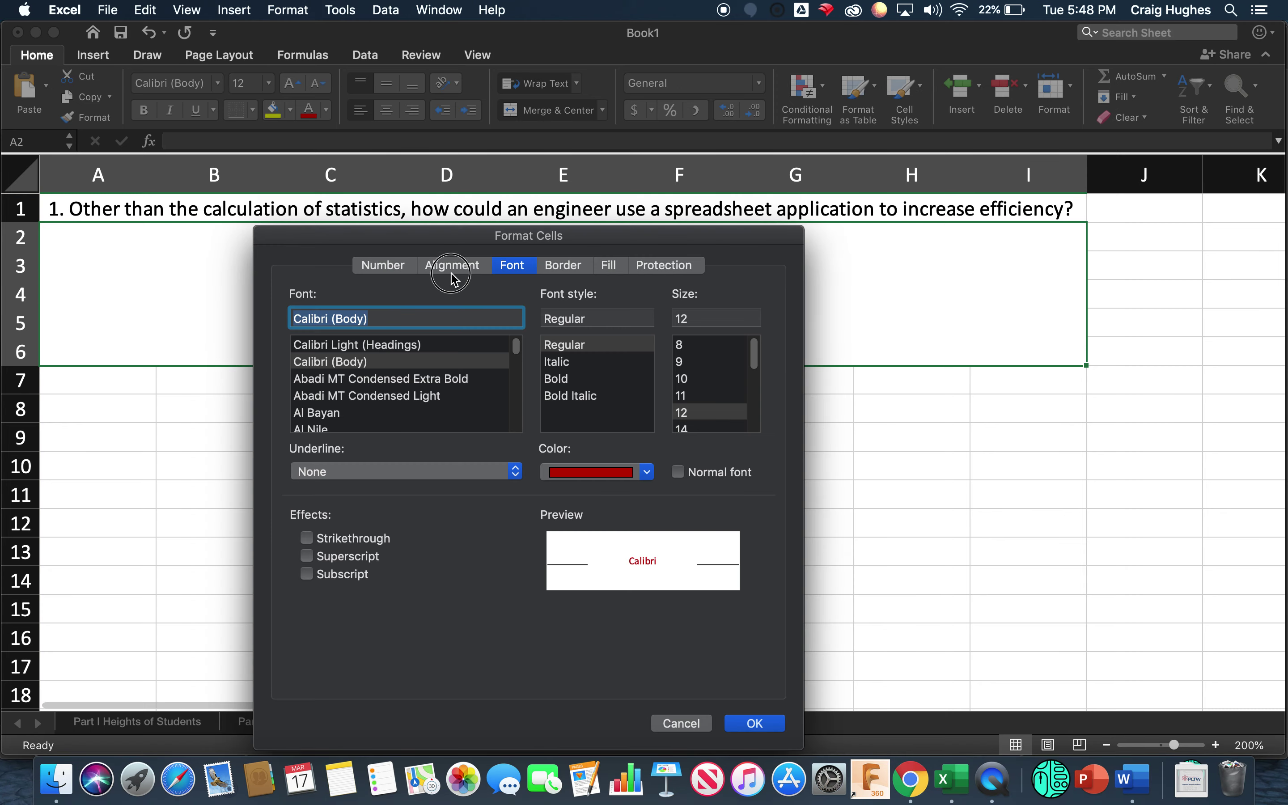
left_click(452, 269)
left_click(554, 312)
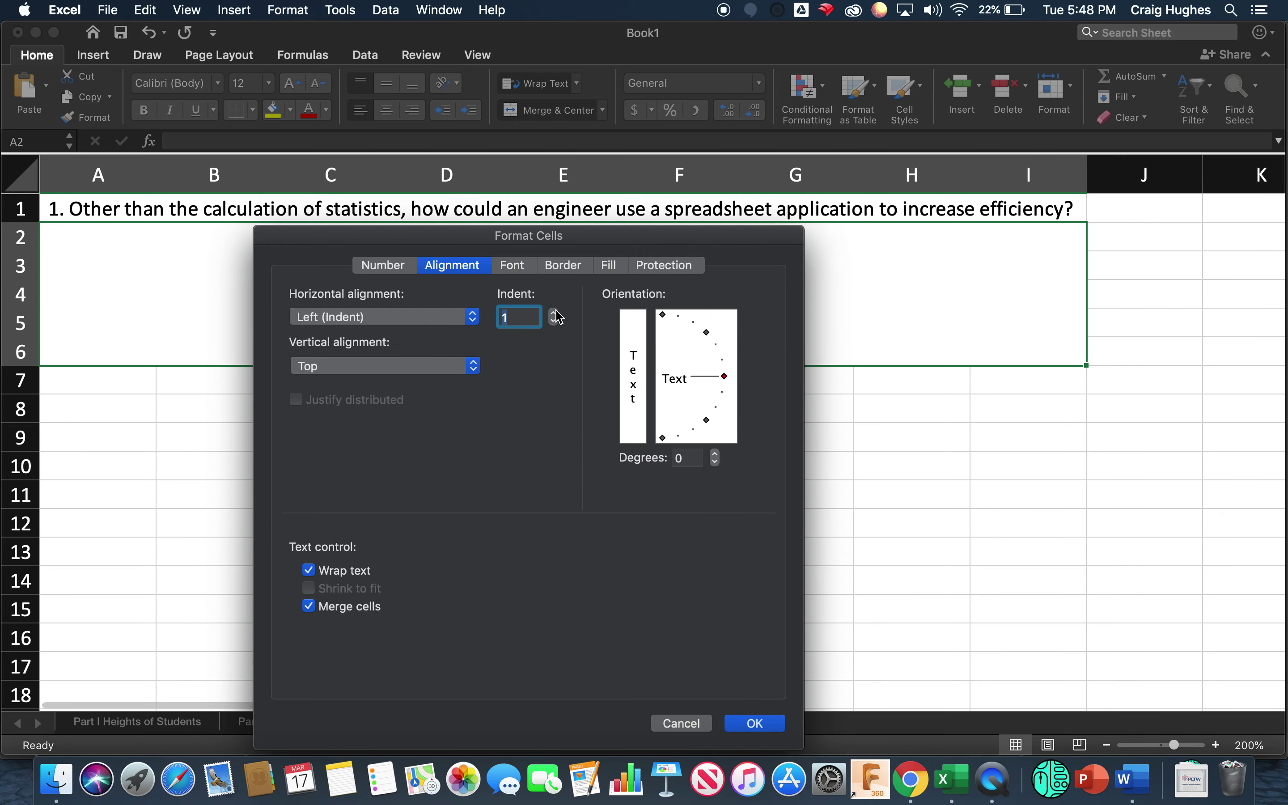
left_click(554, 313)
left_click(555, 312)
left_click(555, 312)
left_click(554, 312)
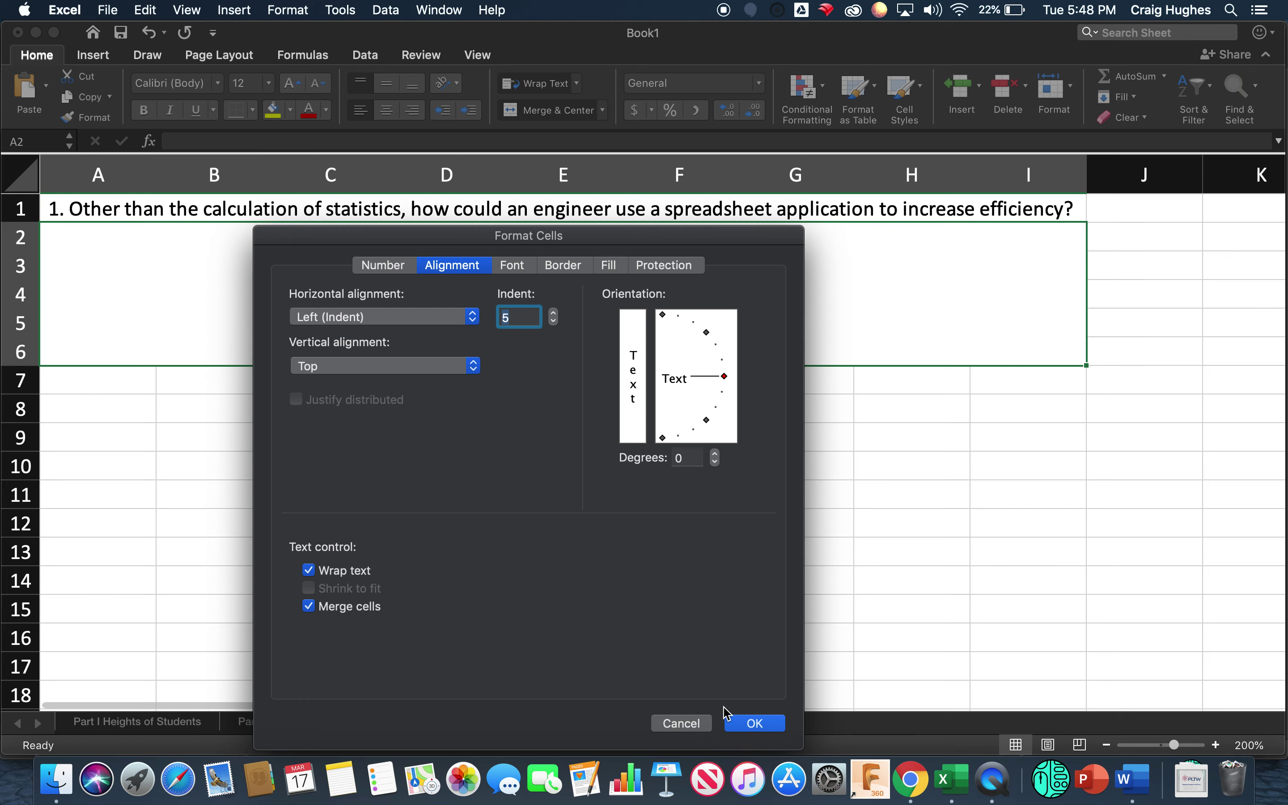
key("Return")
Type sample text in the answer block to check the indent, then delete it
double_click(253, 330)
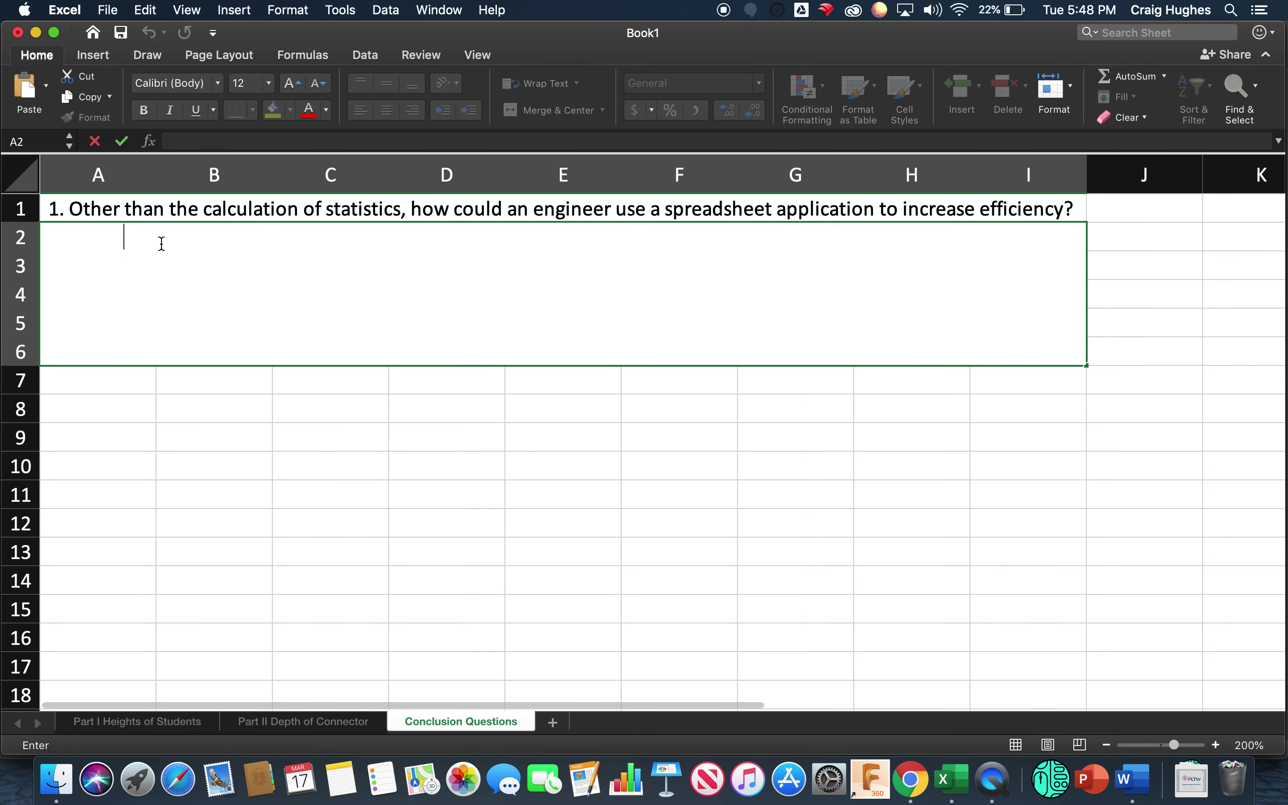
type("asdfasdfa;sdfadfas")
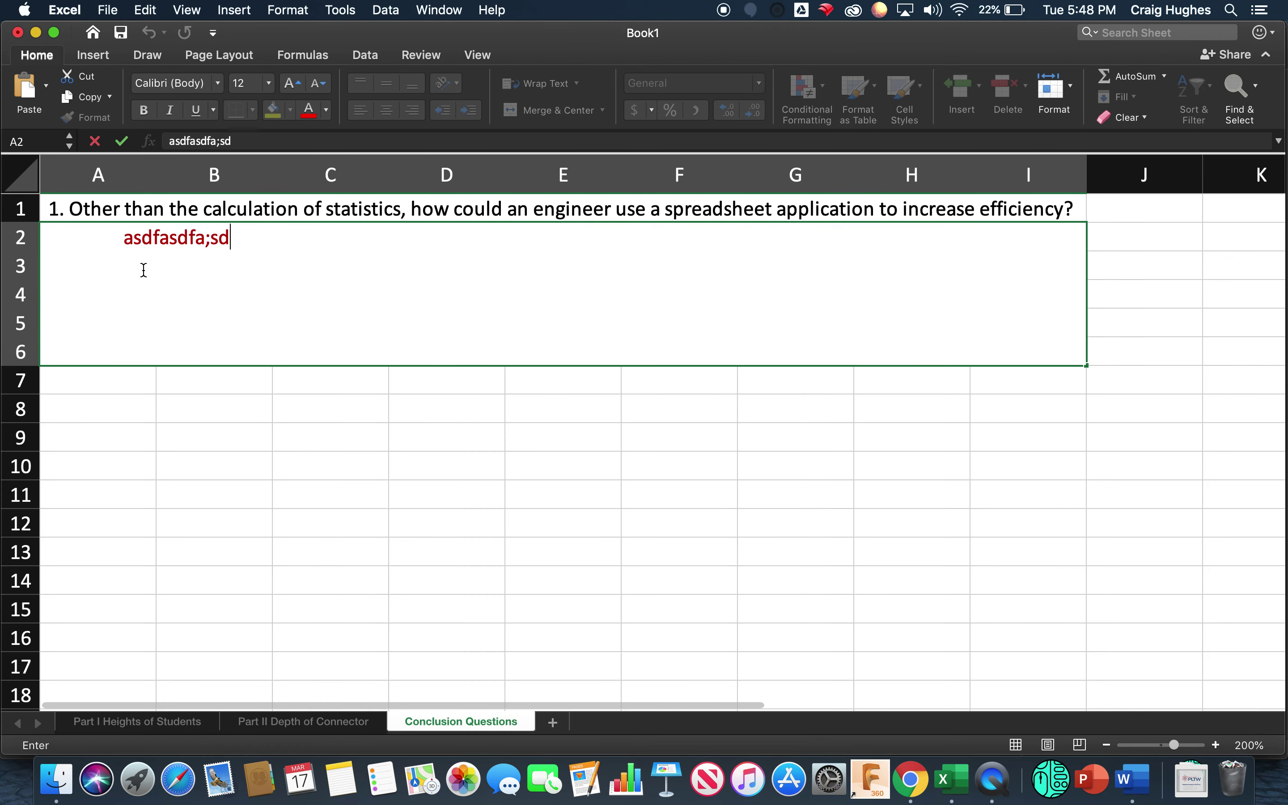
key("BackSpace")
key("BackSpace")
key("BackSpace")
key("BackSpace")
key("BackSpace")
key("BackSpace")
key("BackSpace")
key("BackSpace")
key("BackSpace")
key("BackSpace")
key("BackSpace")
key("BackSpace")
key("BackSpace")
key("BackSpace")
key("BackSpace")
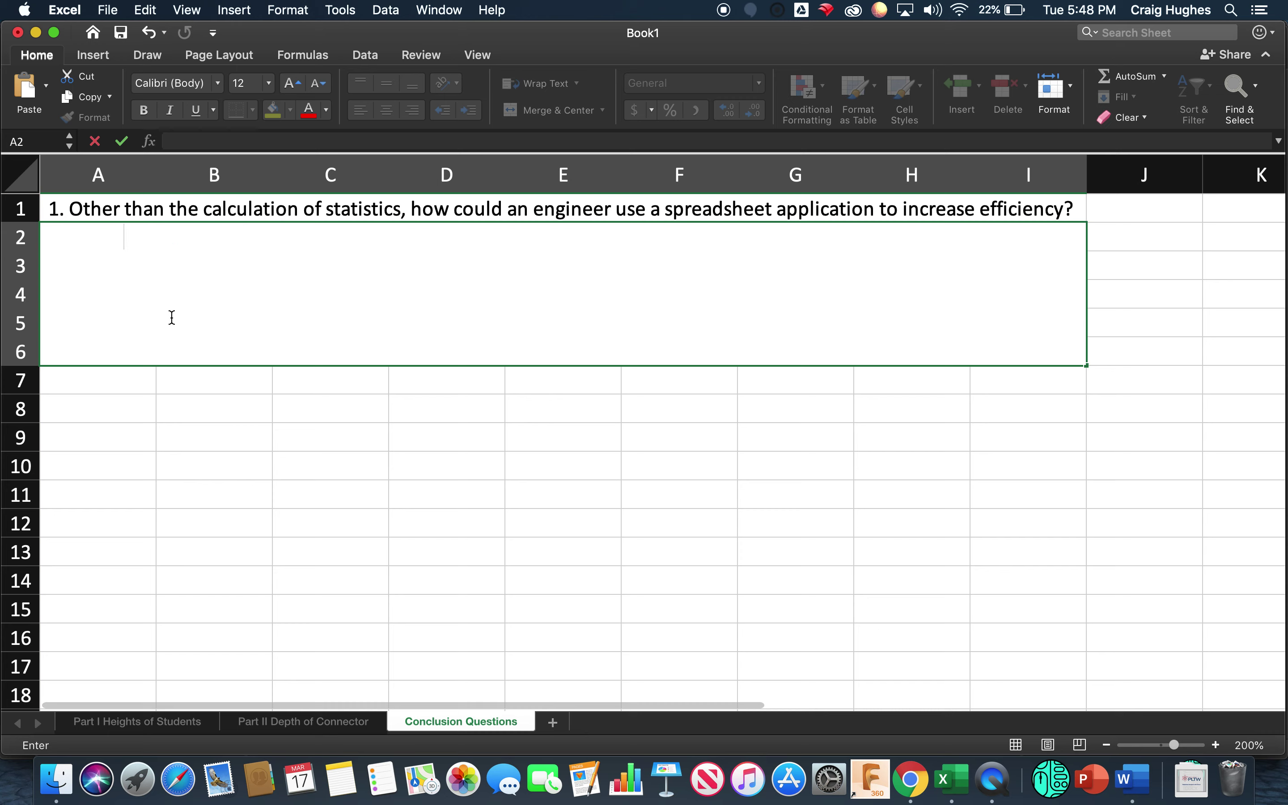
left_click(210, 420)
Lower the answer block's indent from 5 to 1, test with sample text, and erase it
left_click(196, 264)
right_click(197, 264)
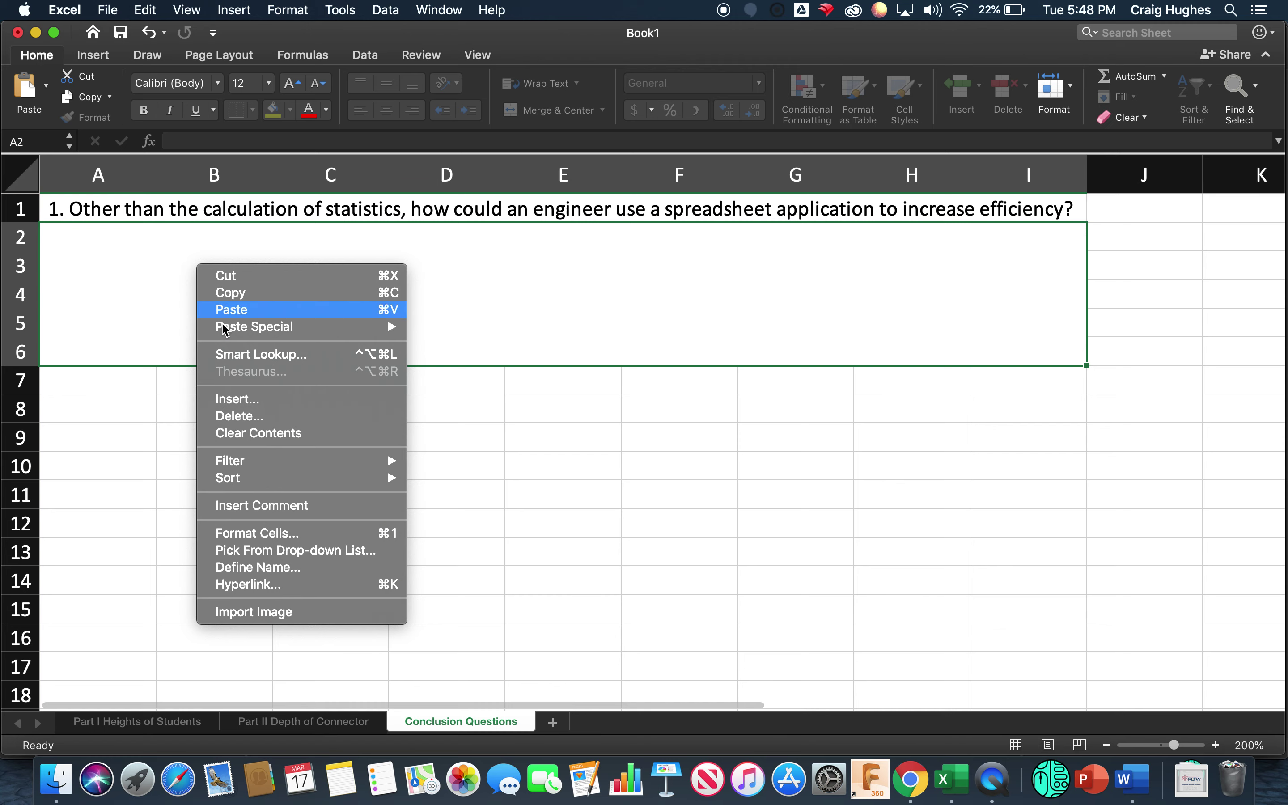
left_click(260, 535)
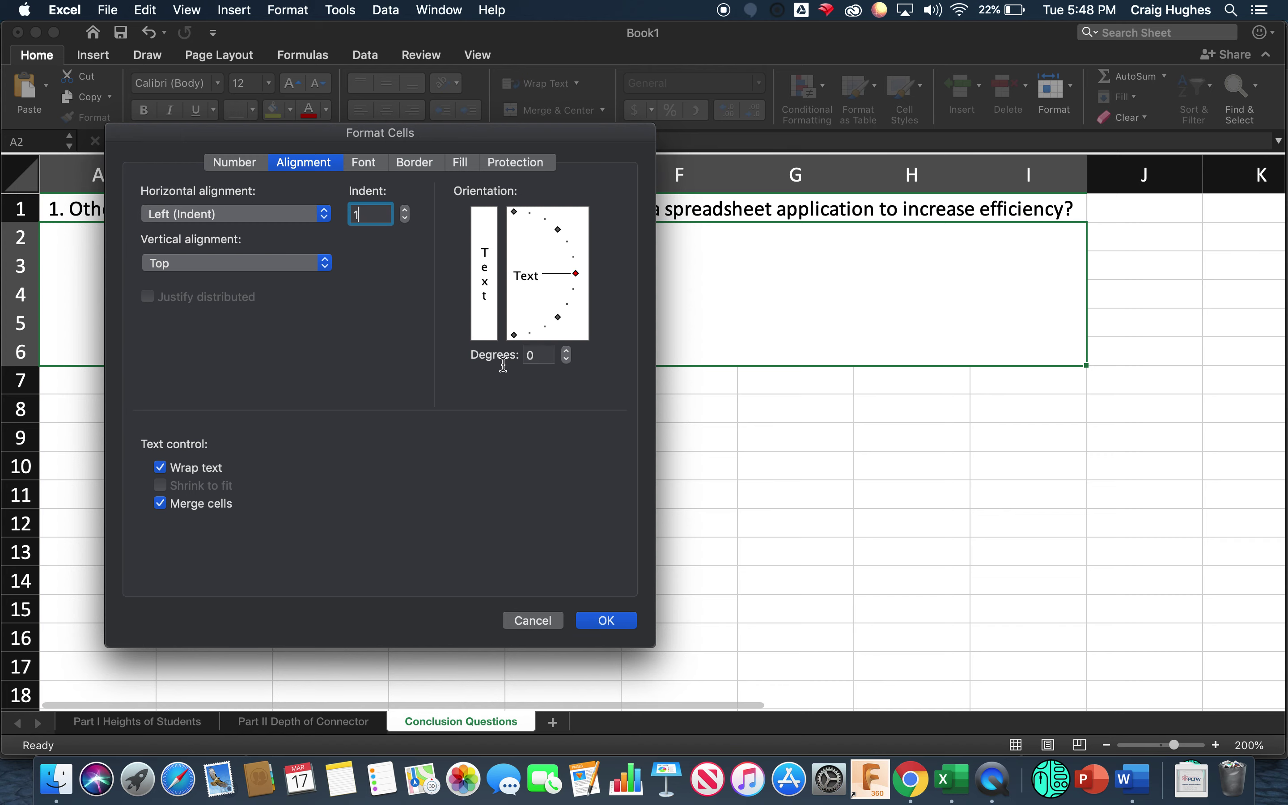
left_click(605, 623)
left_click(605, 620)
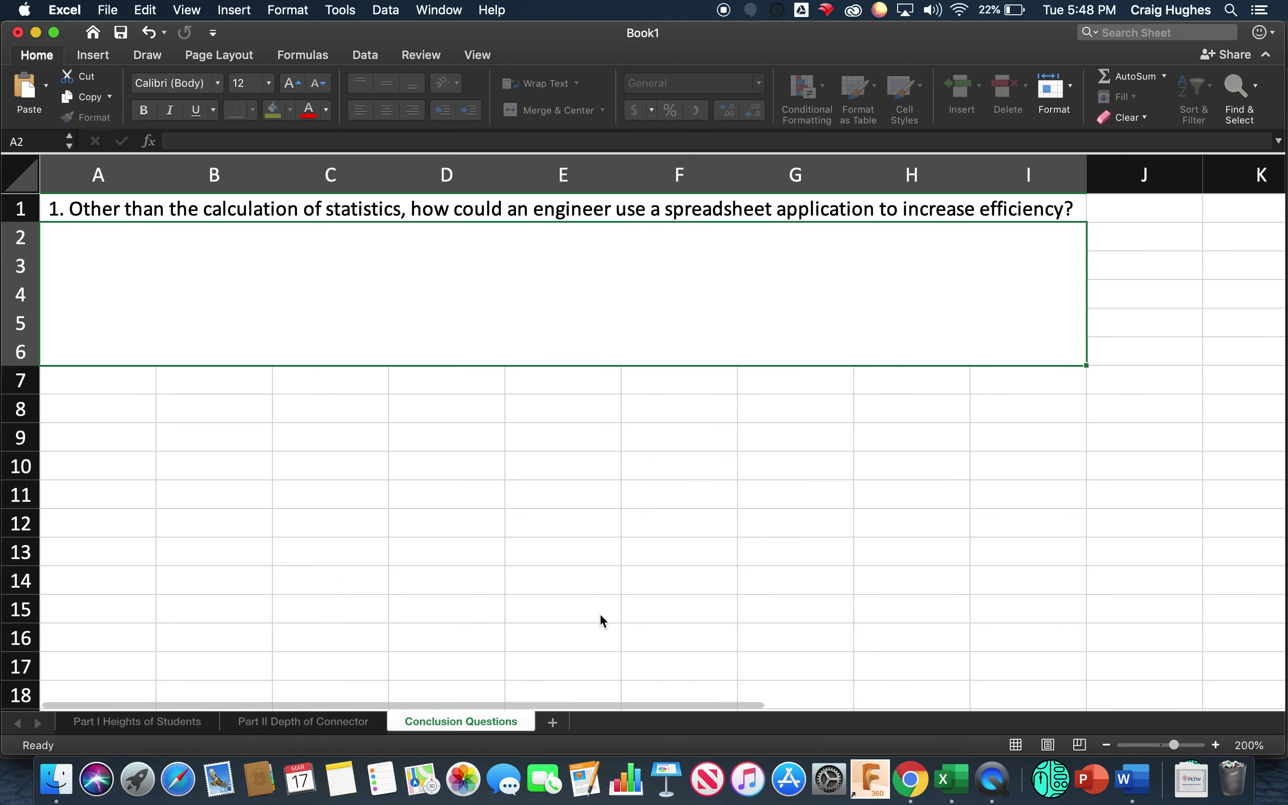
double_click(250, 323)
type("asdfasdf")
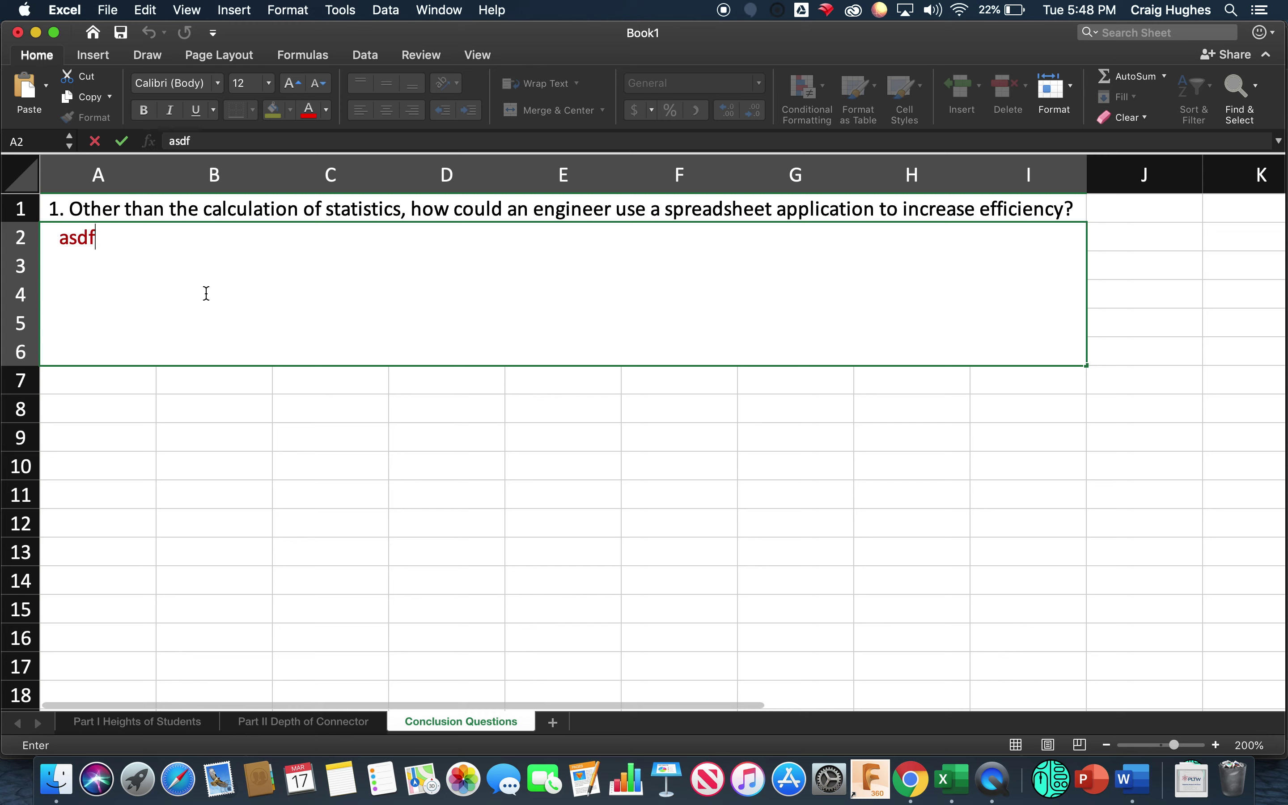
key("BackSpace")
key("BackSpace")
key("BackSpace")
key("BackSpace")
key("BackSpace")
key("BackSpace")
key("BackSpace")
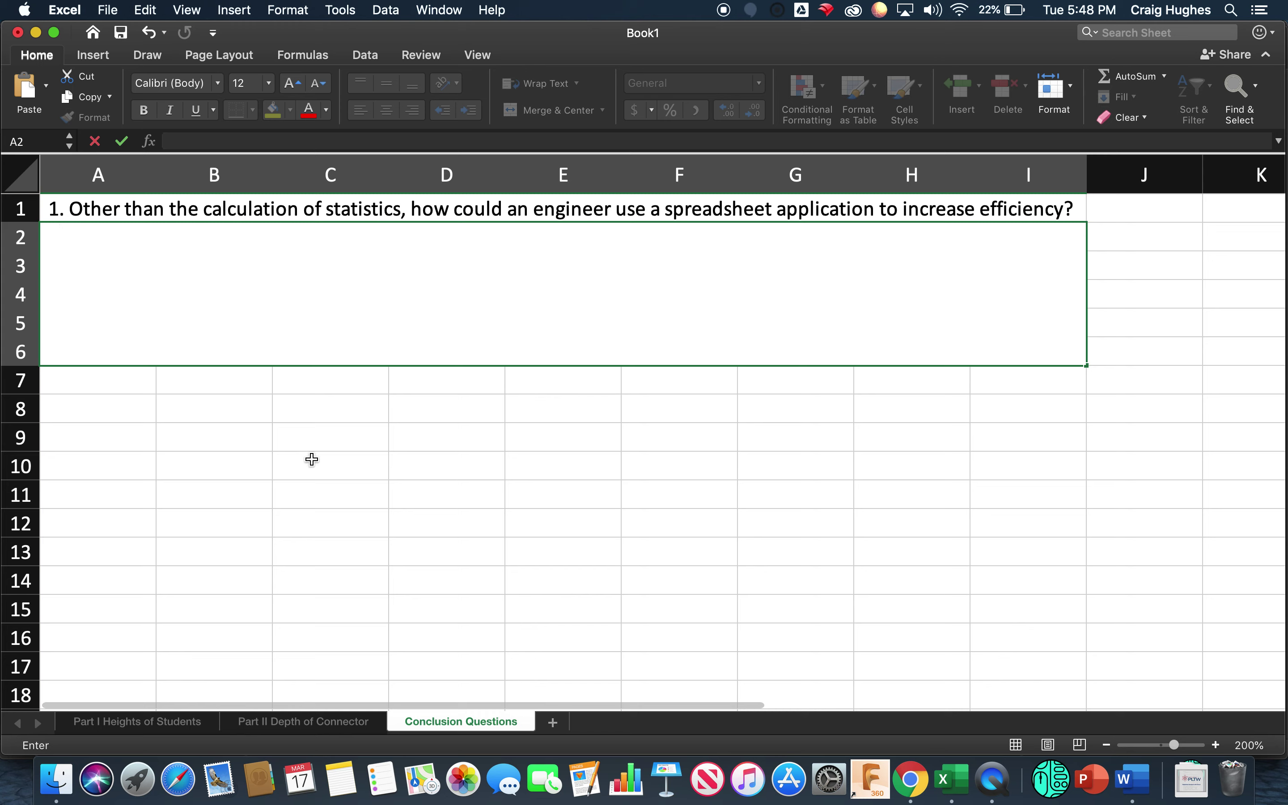
left_click(288, 490)
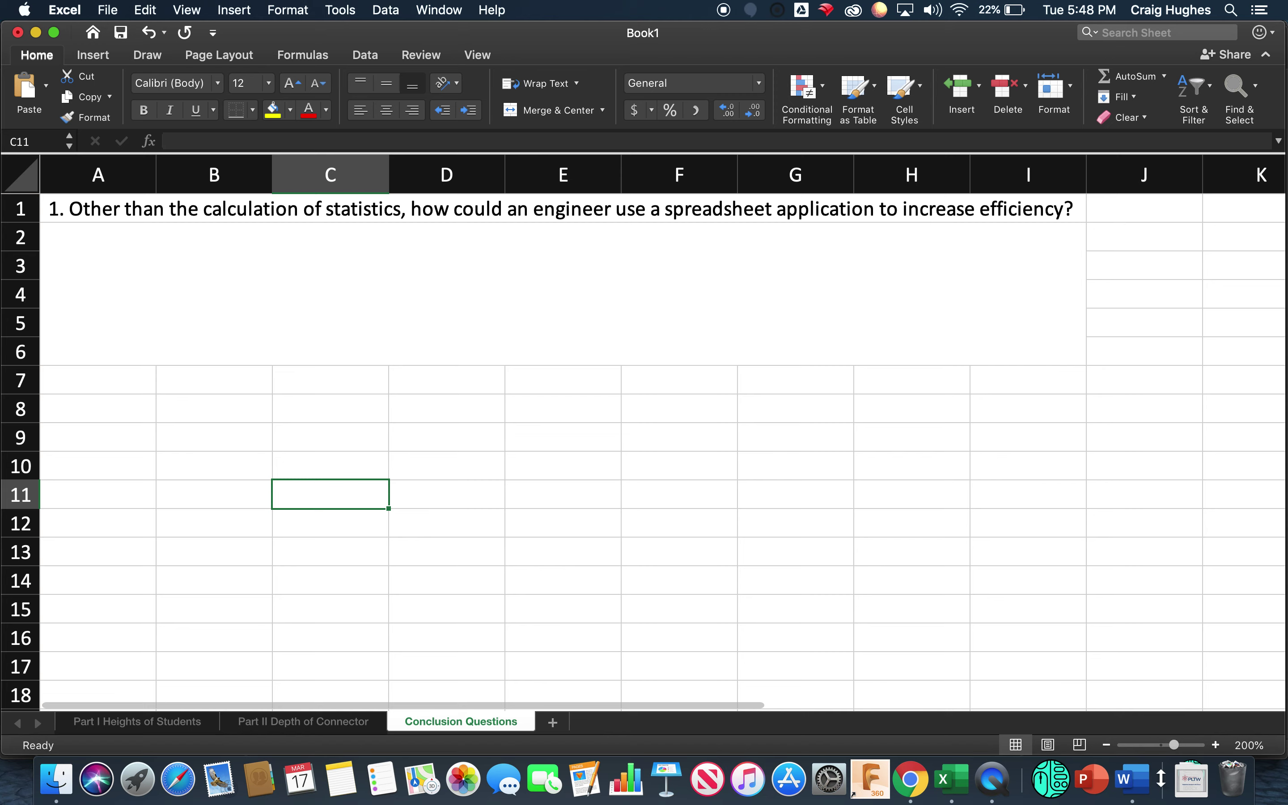
Copy question 2, on statistics helping engineers with product designs, from the Word handout
left_click(1147, 785)
left_click(388, 406)
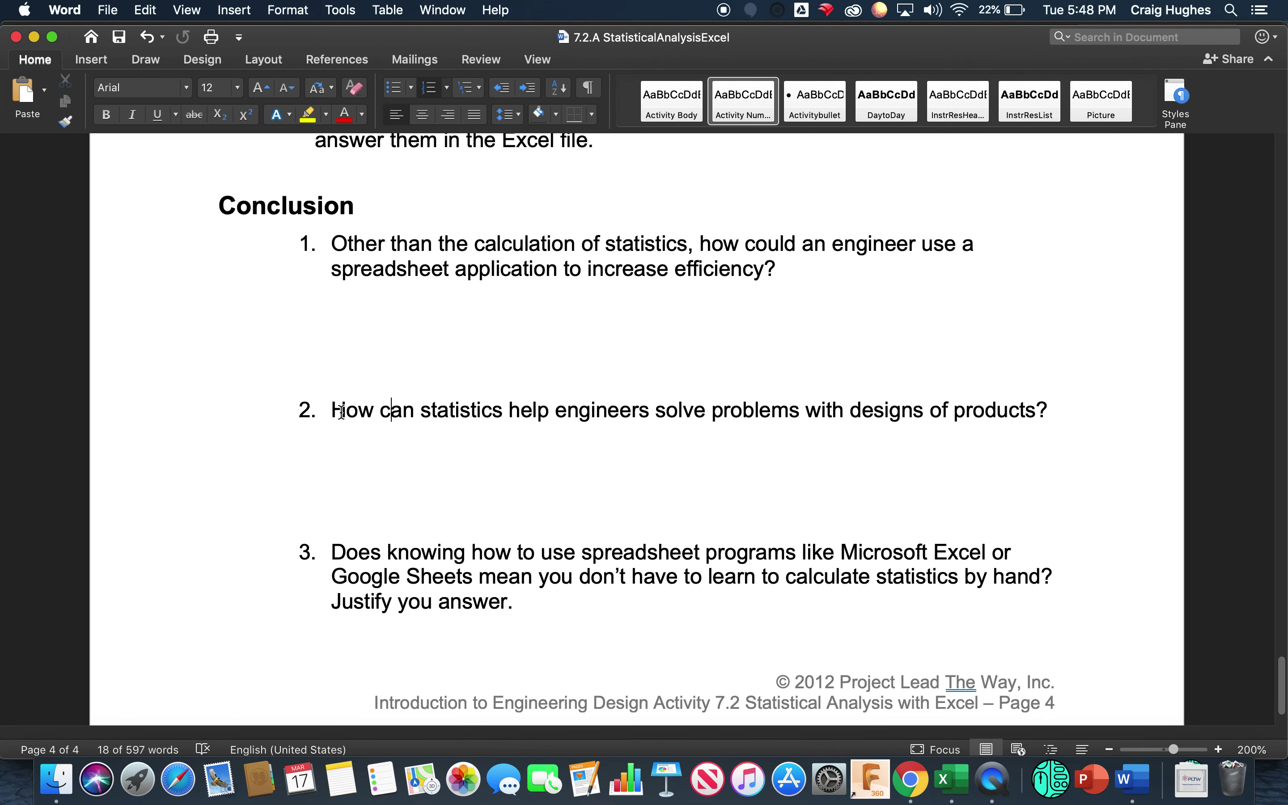
left_click_drag(332, 410, 1031, 422)
right_click(1031, 422)
left_click(1001, 379)
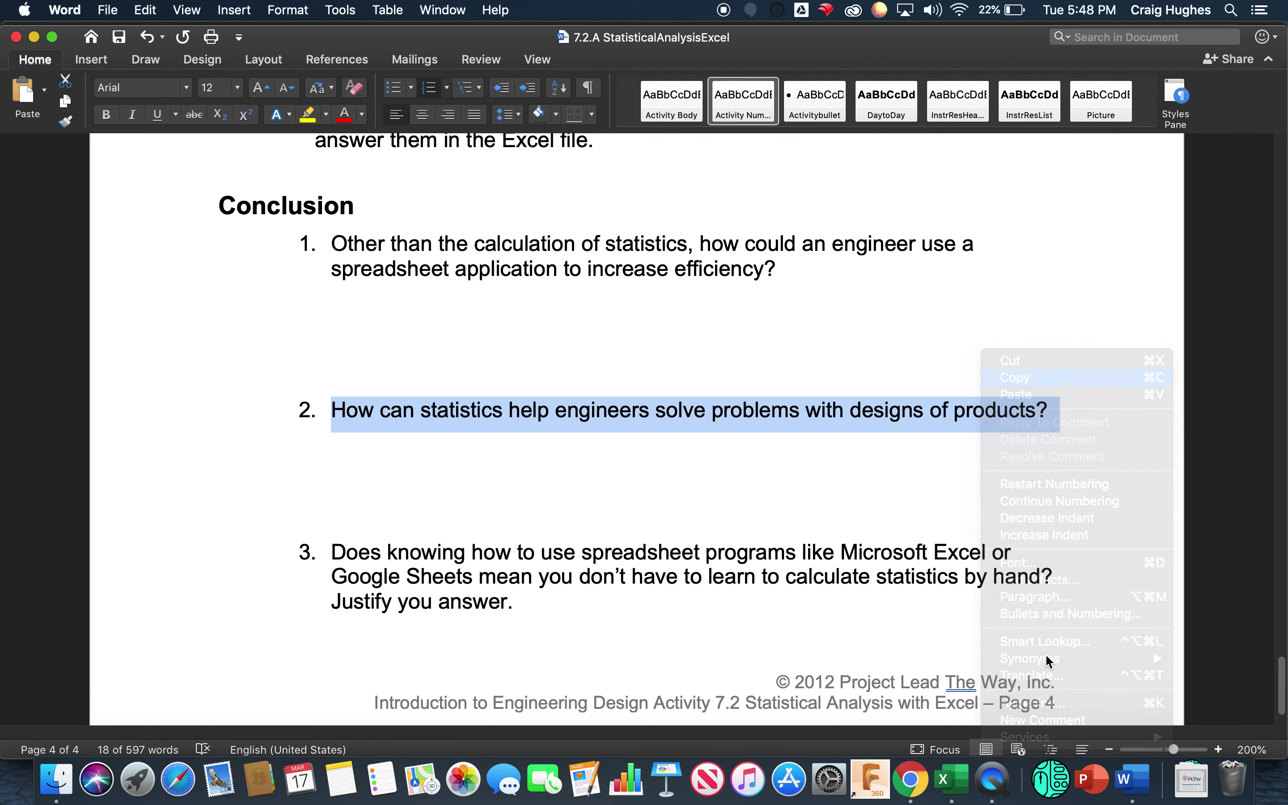
Paste the copied question into cell A8 and renumber it from 1 to 2
left_click(948, 778)
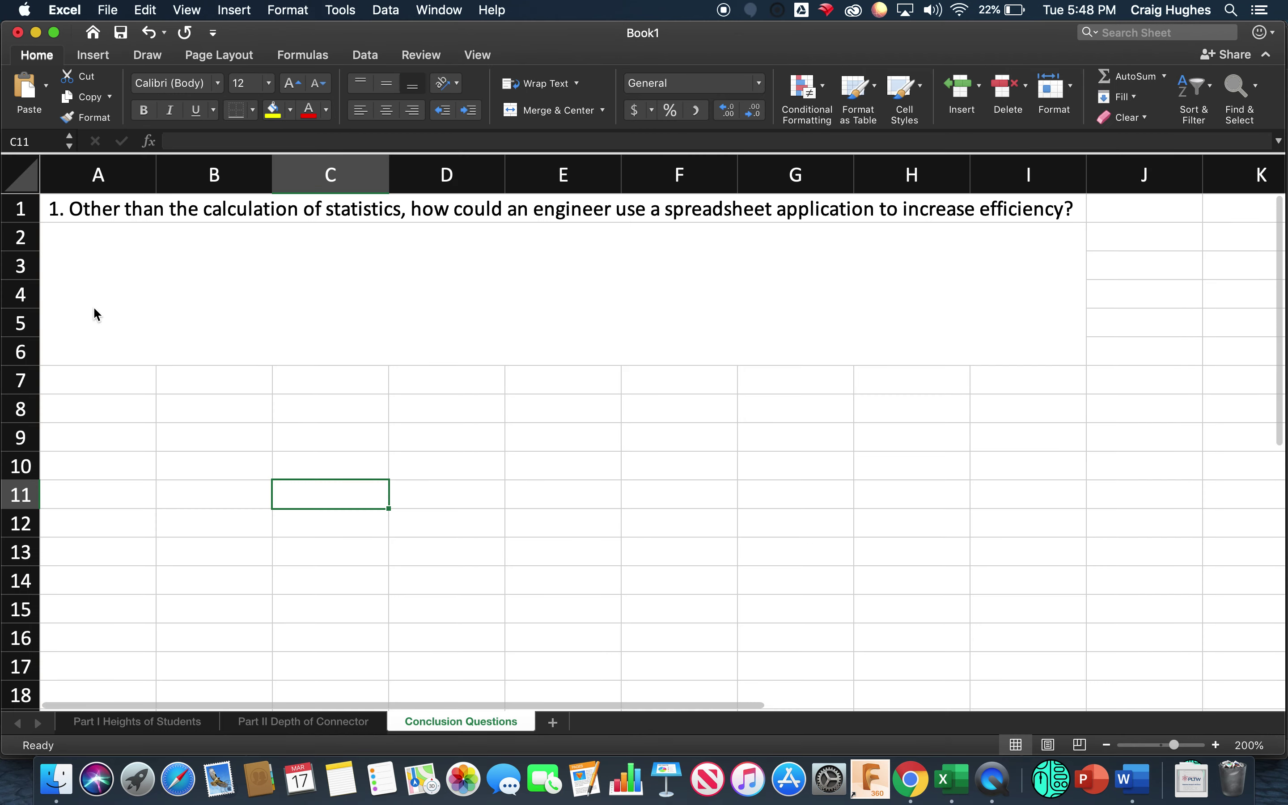
left_click_drag(82, 406, 1058, 417)
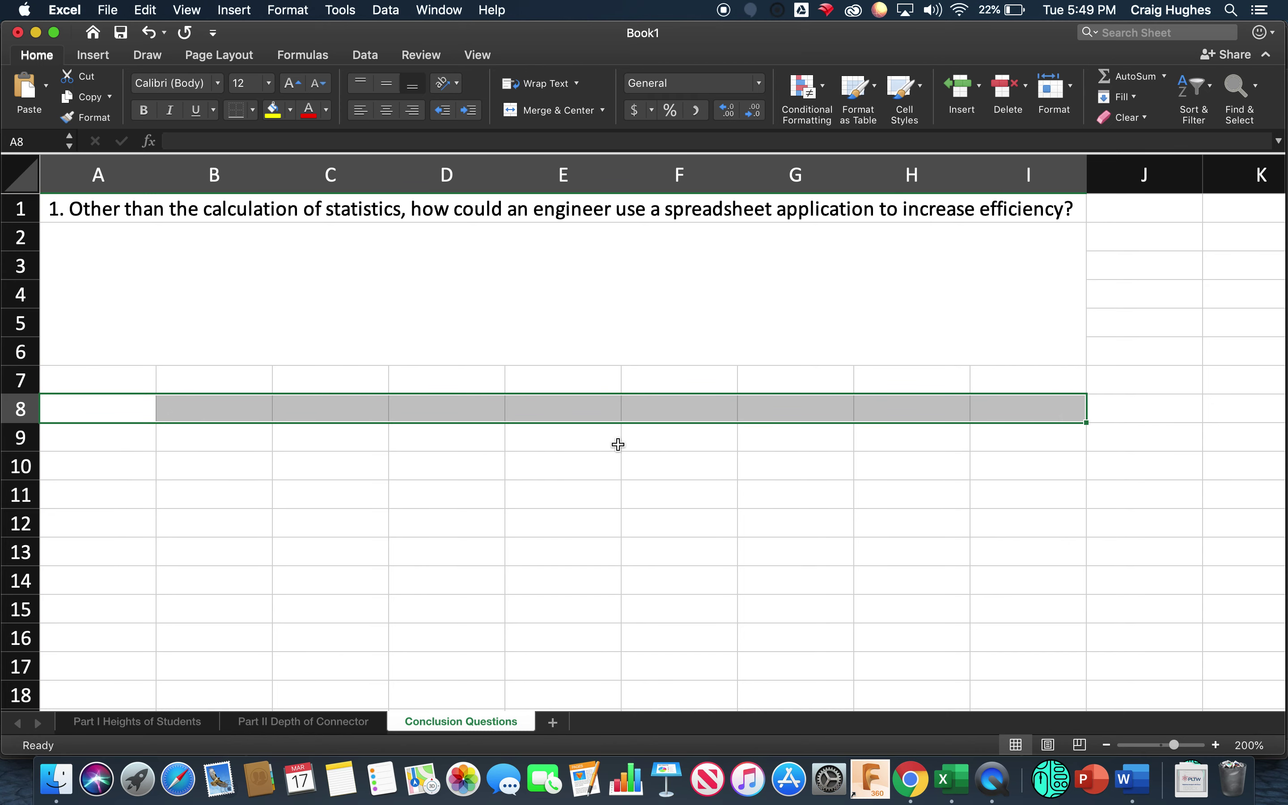
key("super+v")
left_click(759, 278)
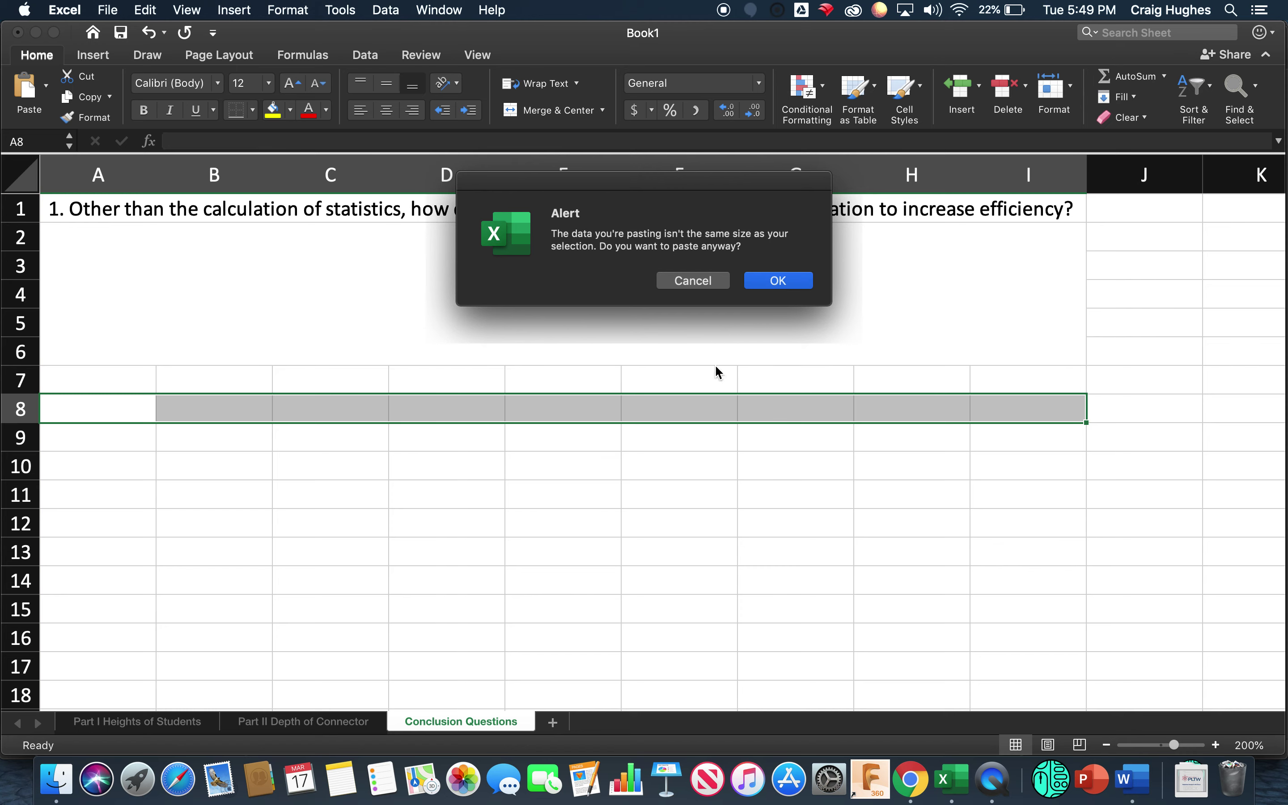
left_click(290, 513)
left_click(127, 410)
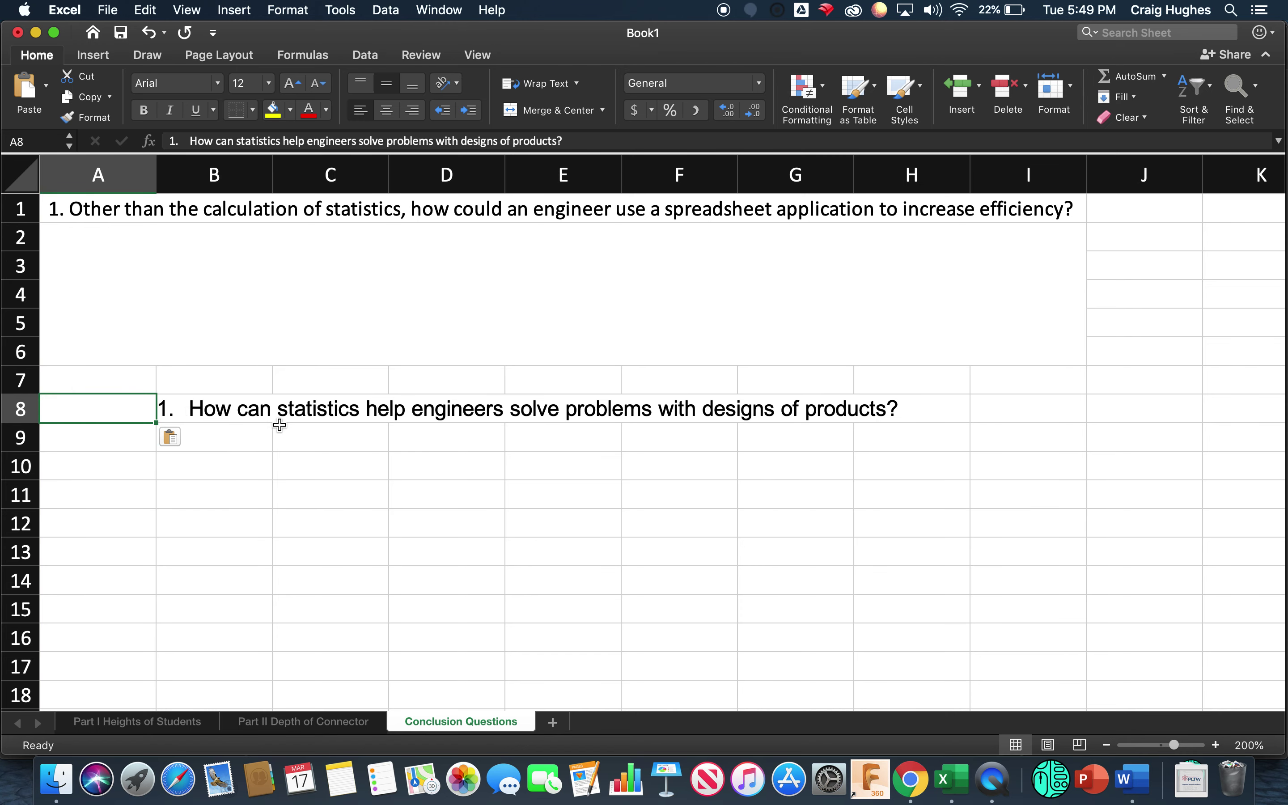
key("super+z")
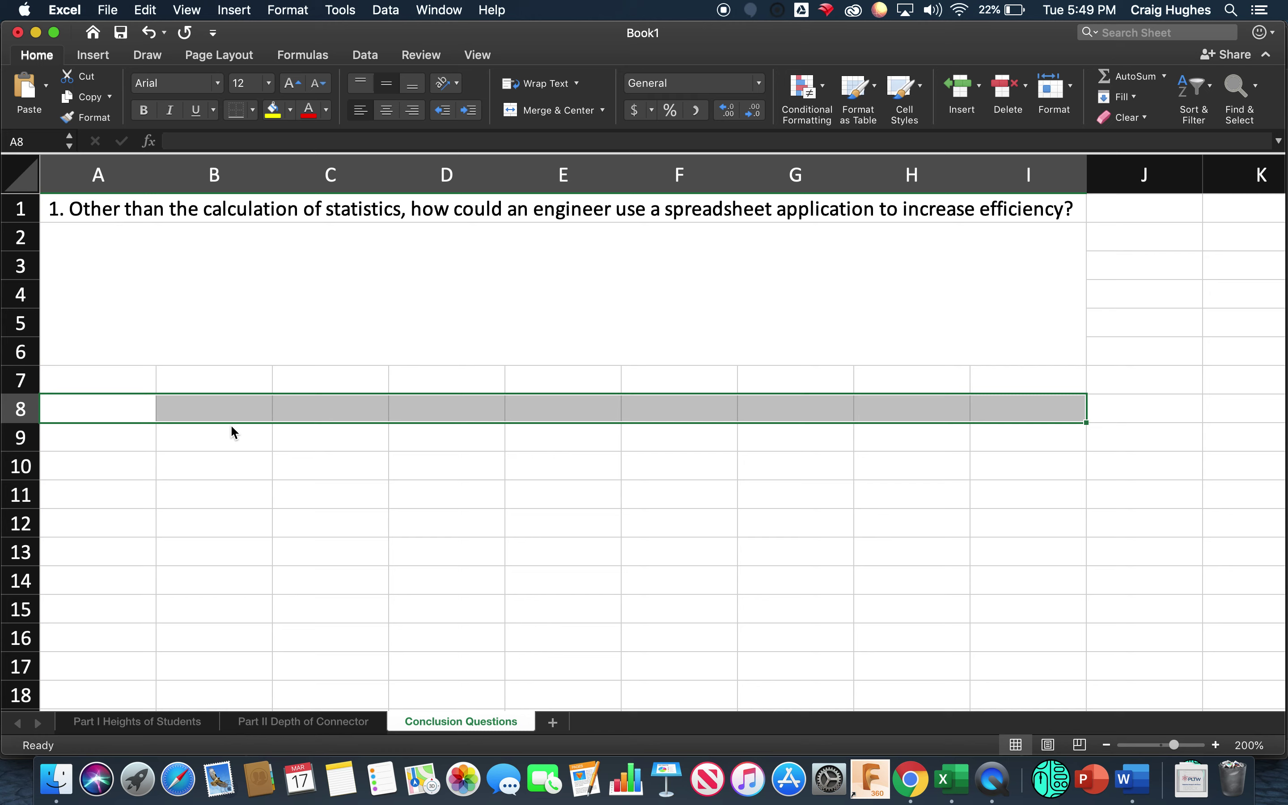
left_click(132, 409)
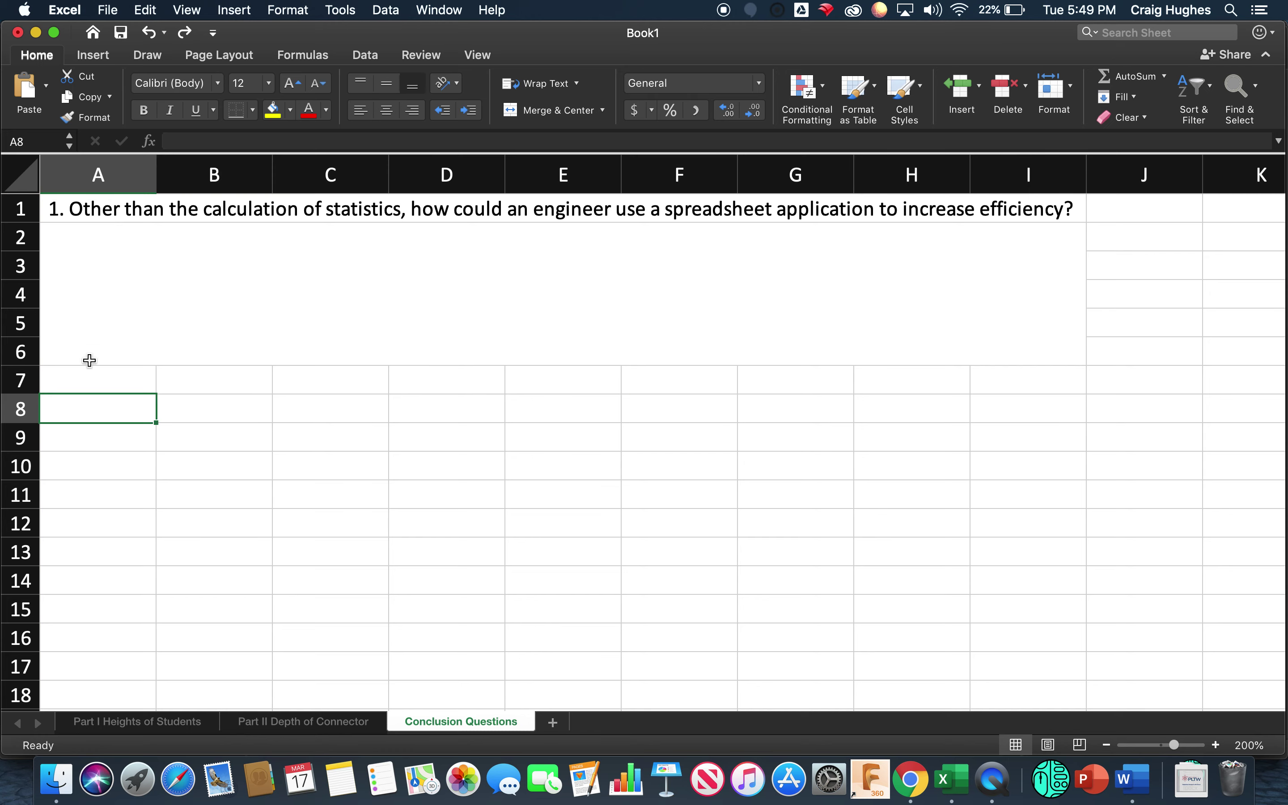
key("super+v")
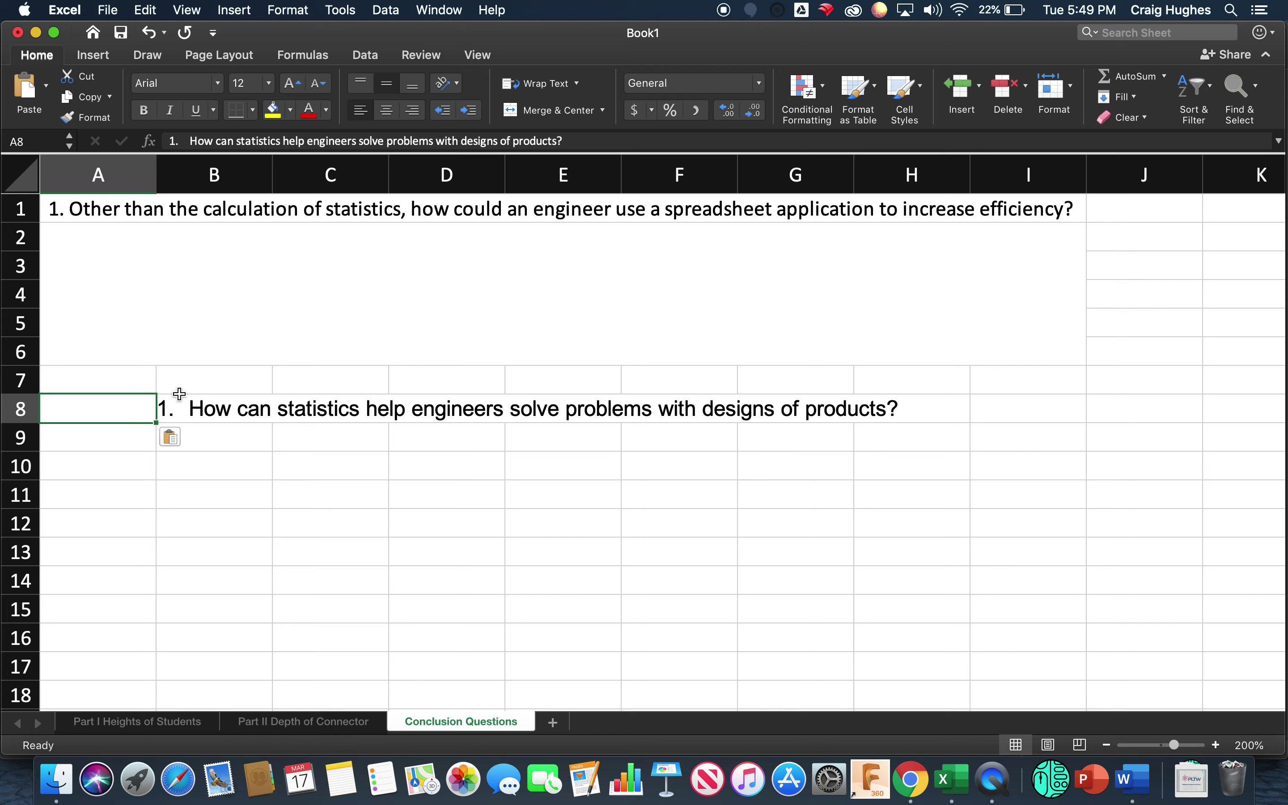
left_click(187, 139)
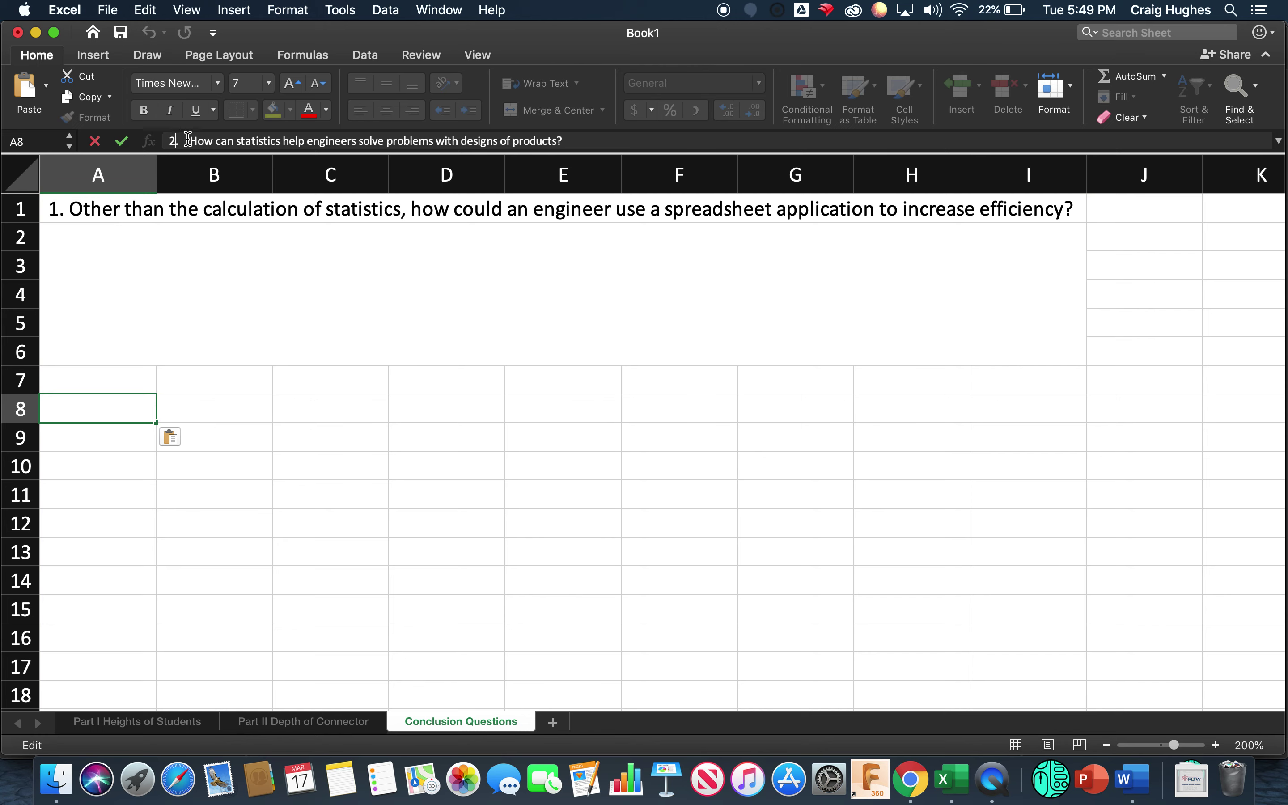
key("BackSpace")
type("2")
key("Return")
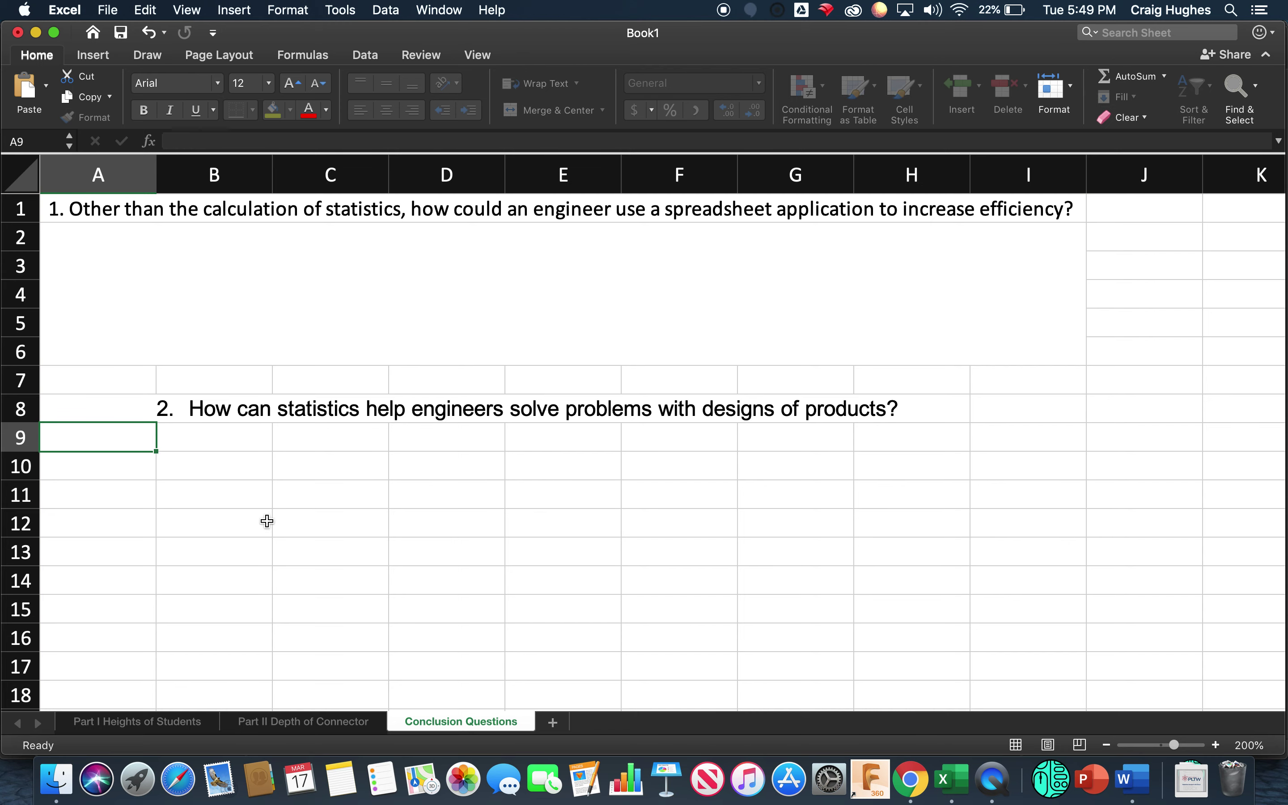
Merge A8 through I8 and left-align question 2
left_click(118, 410)
left_click(234, 416)
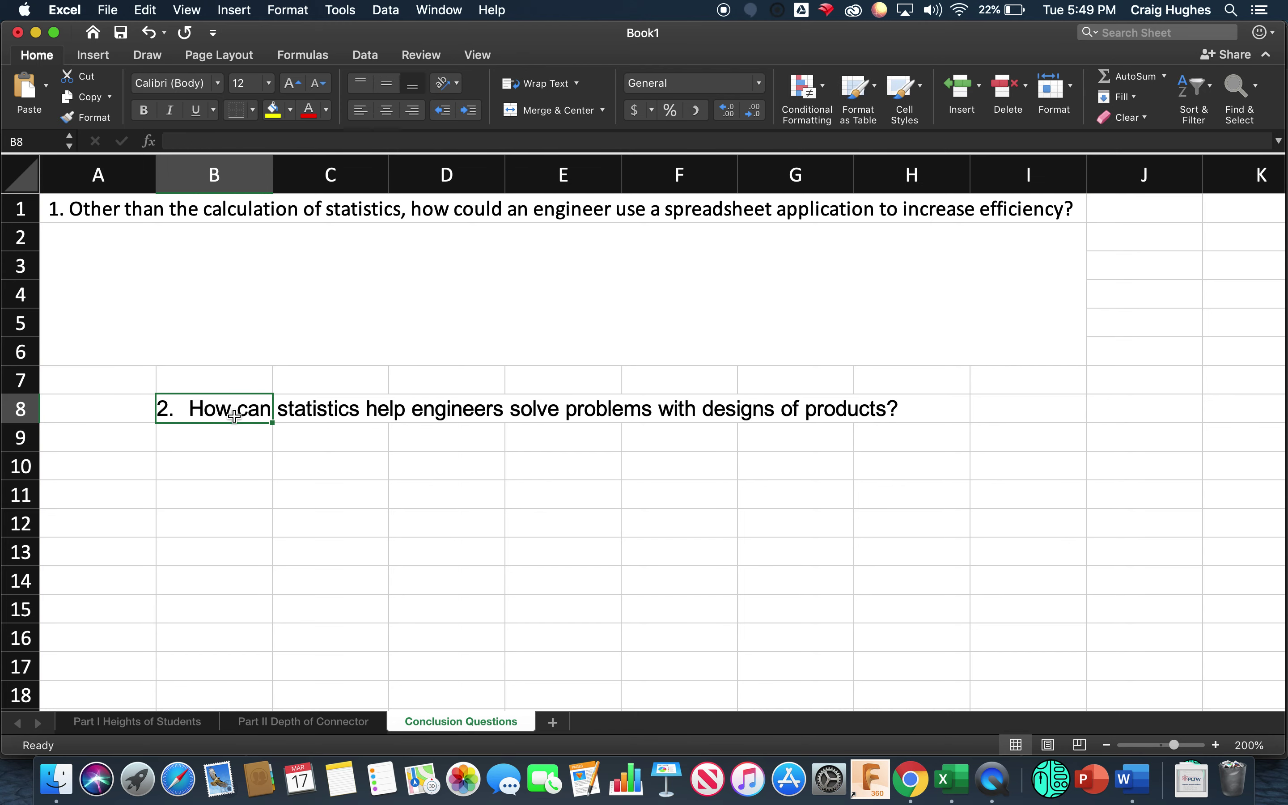
left_click_drag(101, 399, 1035, 406)
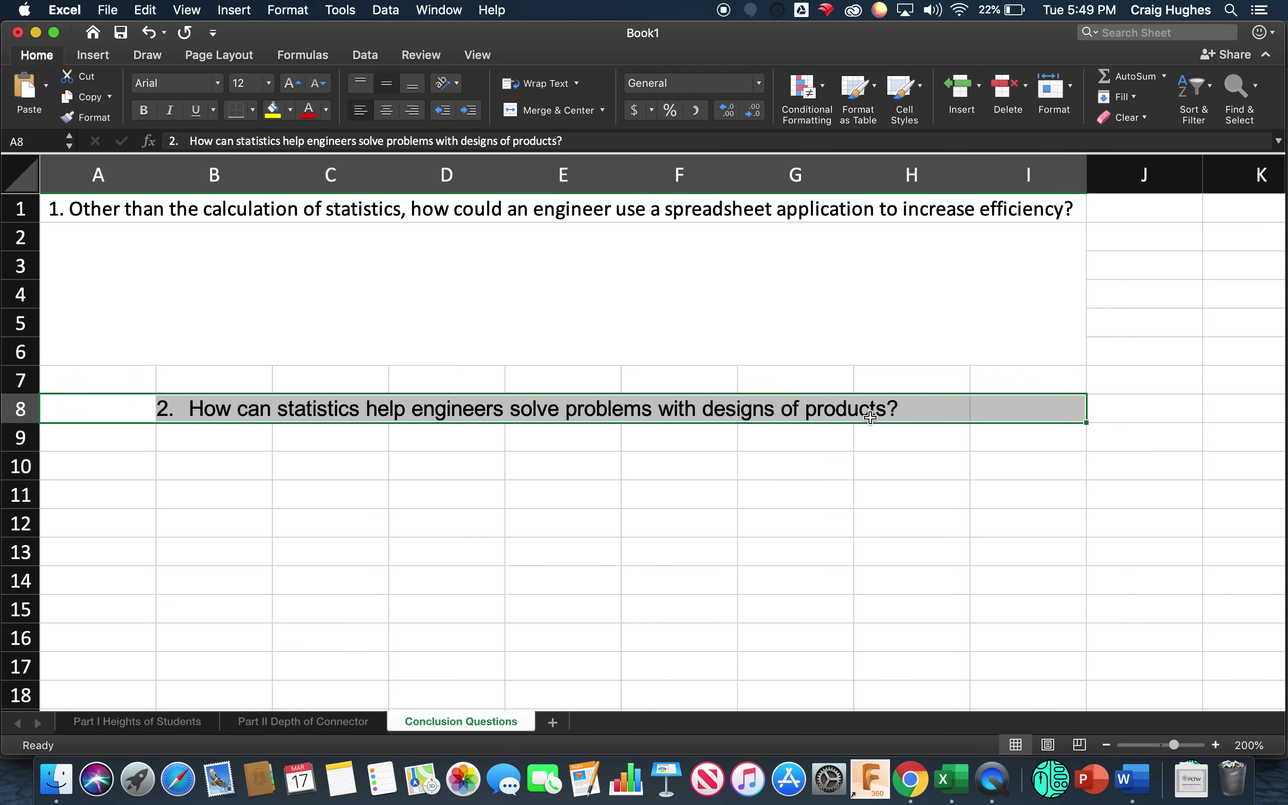
left_click(553, 110)
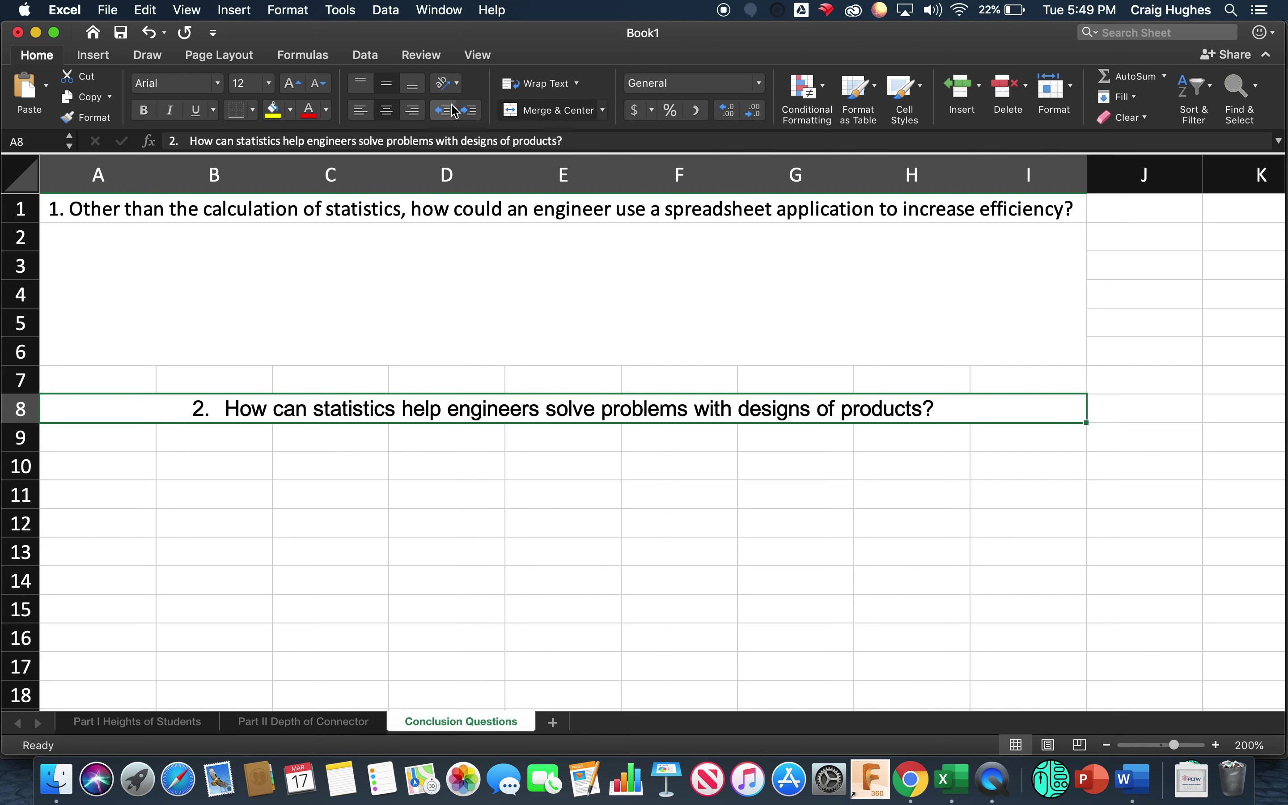
left_click(360, 110)
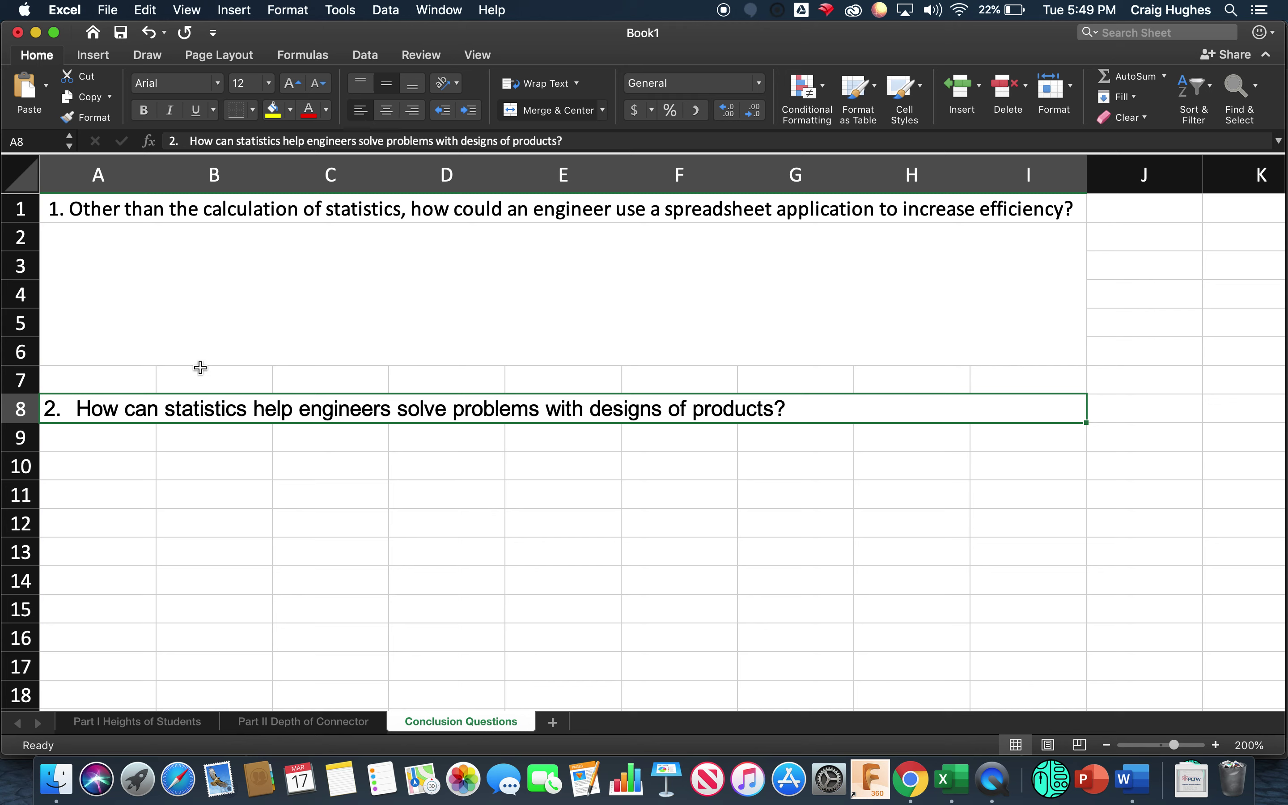
left_click(98, 458)
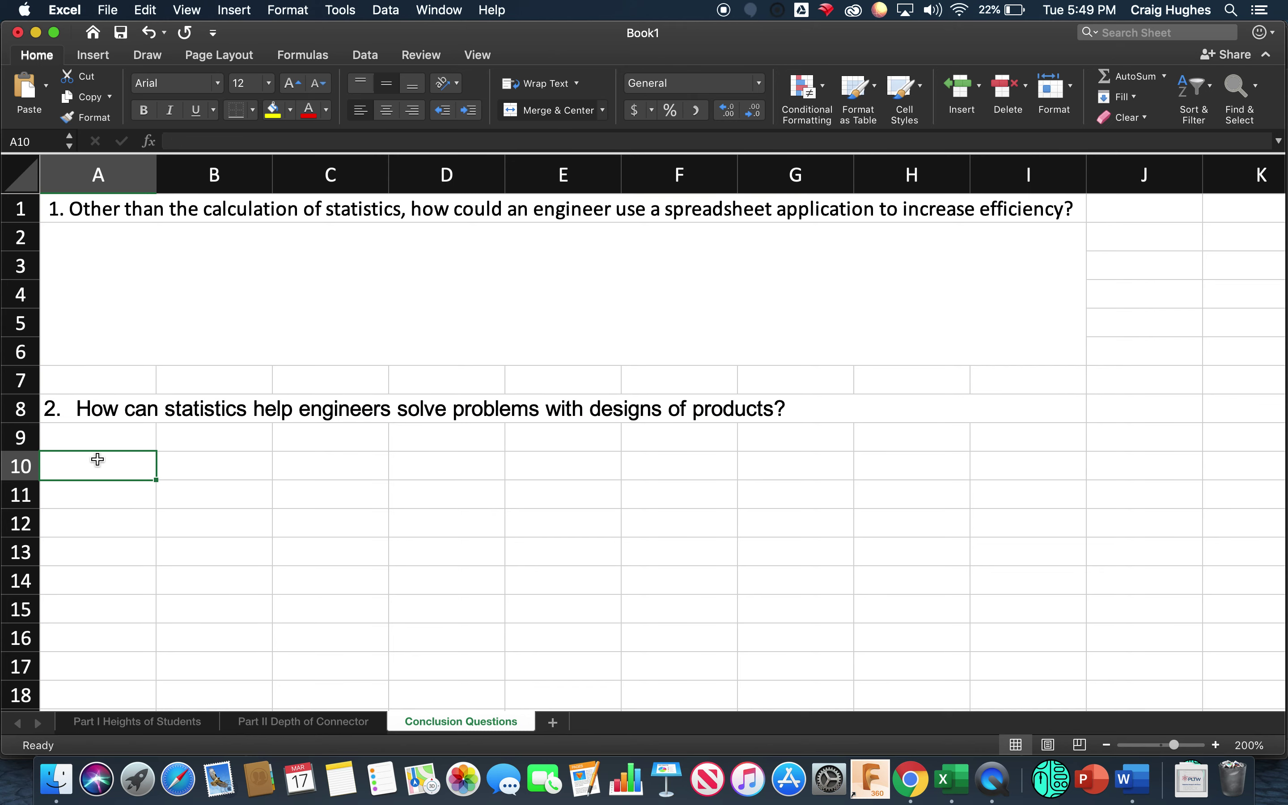
left_click(100, 435)
Merge cells A9 through I12 into a single answer block
left_click_drag(100, 436, 1022, 532)
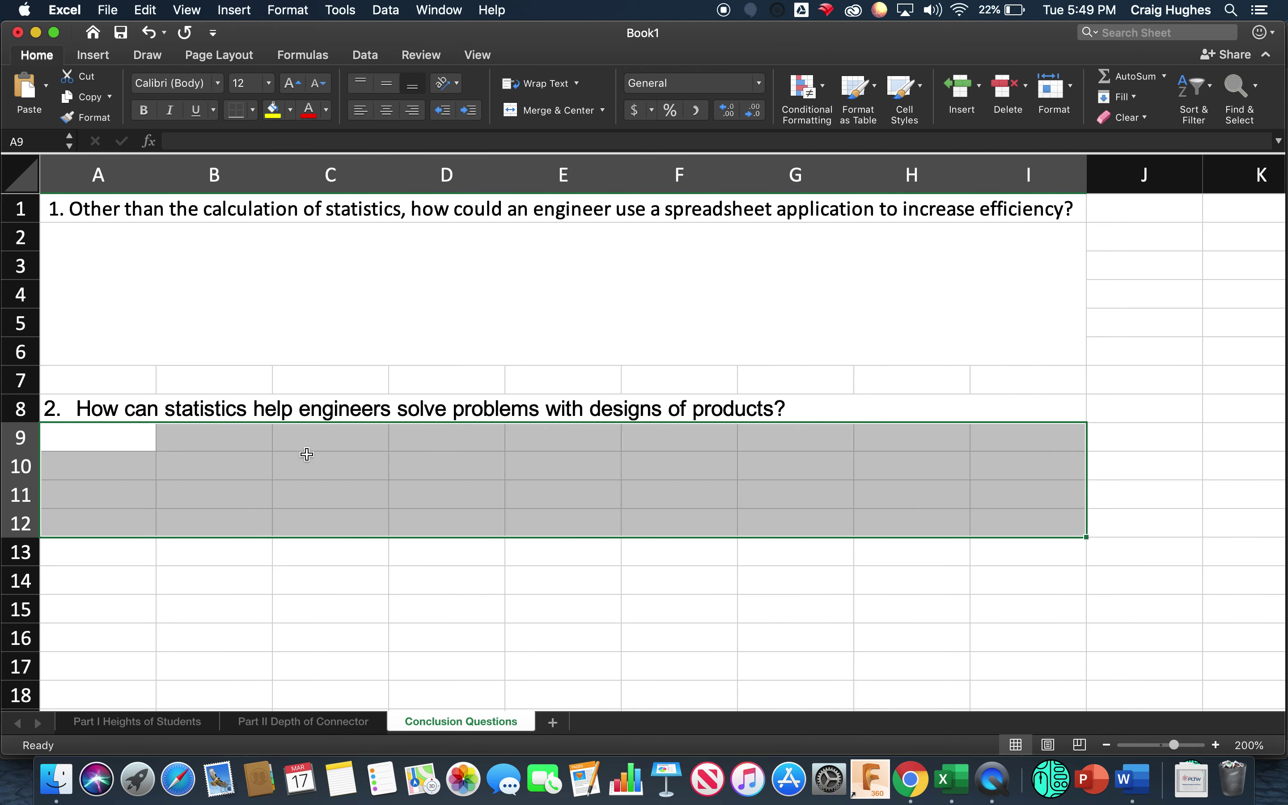
left_click(589, 99)
left_click(275, 560)
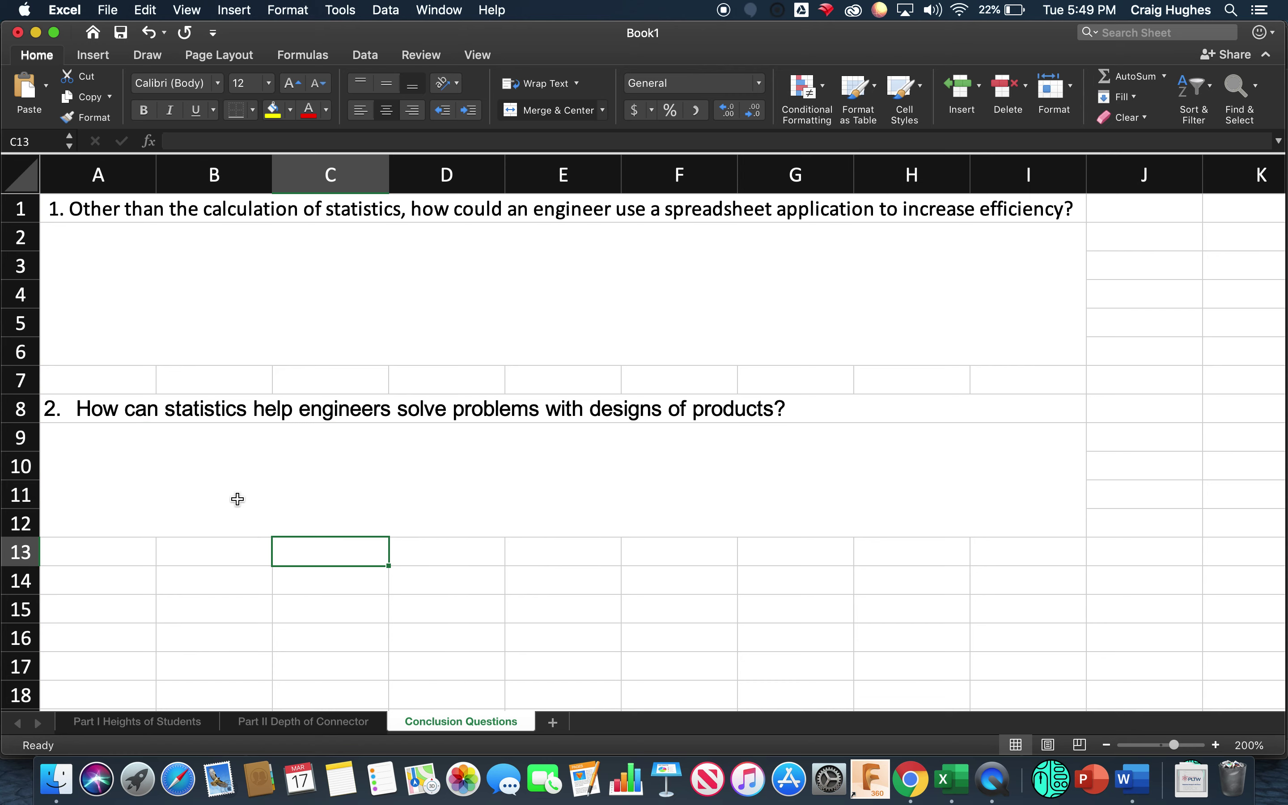
left_click(240, 464)
right_click(241, 465)
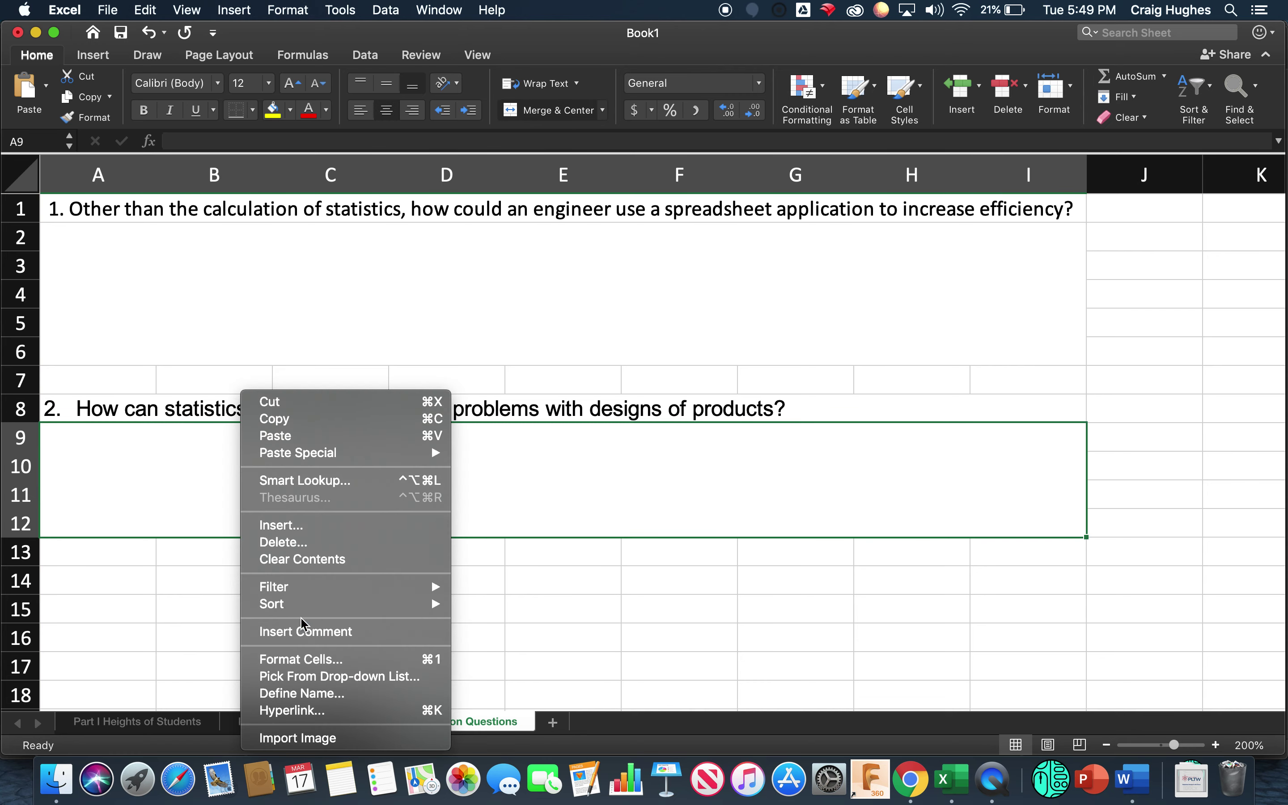
left_click(136, 514)
double_click(218, 452)
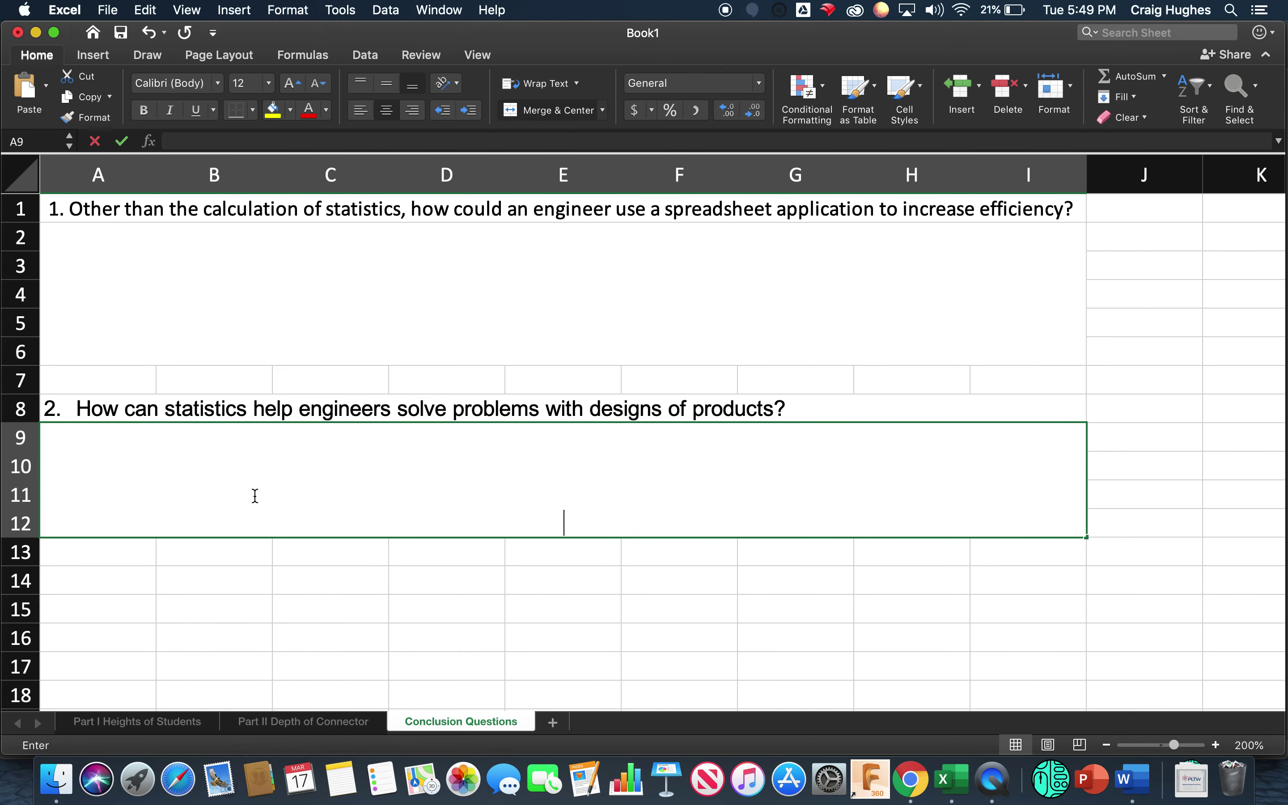
left_click(225, 590)
left_click(224, 500)
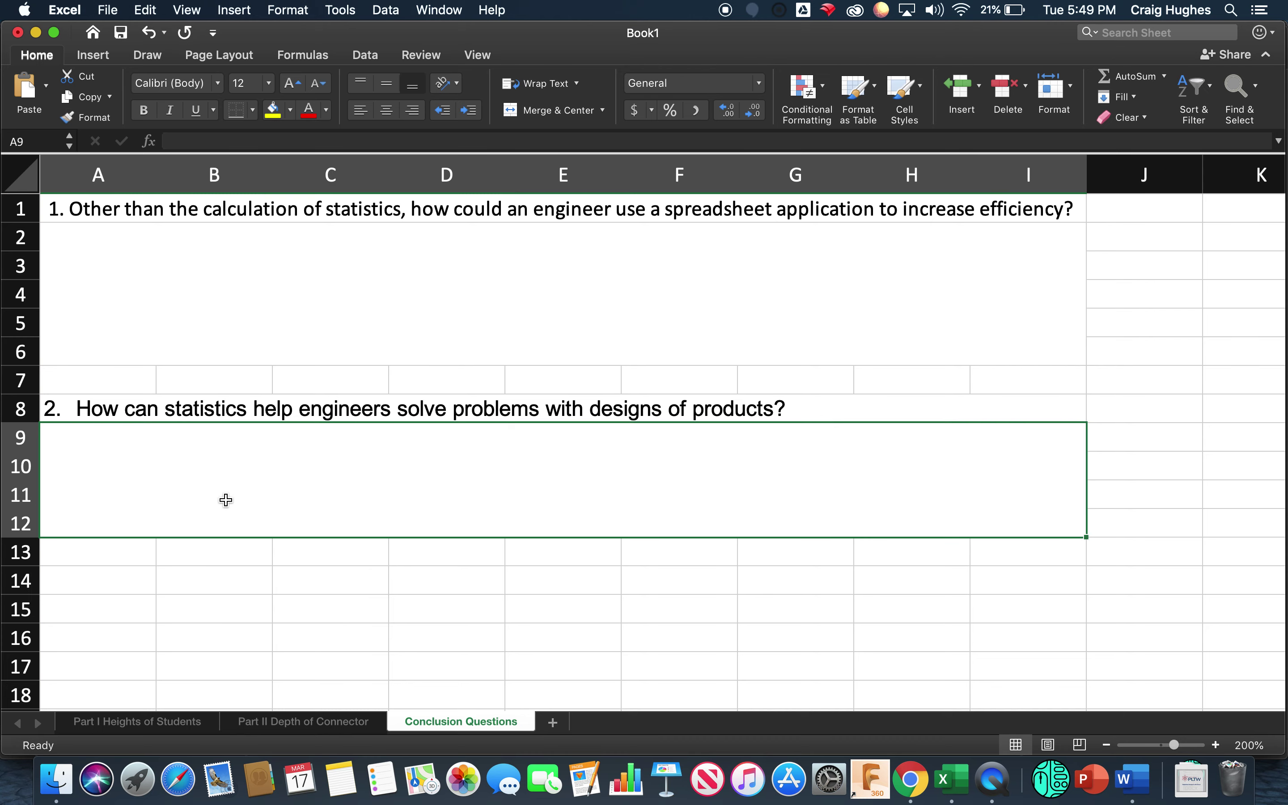
Format the answer block with Left (Indent) 1, top alignment, wrapped text and dark red font
right_click(256, 464)
left_click(339, 659)
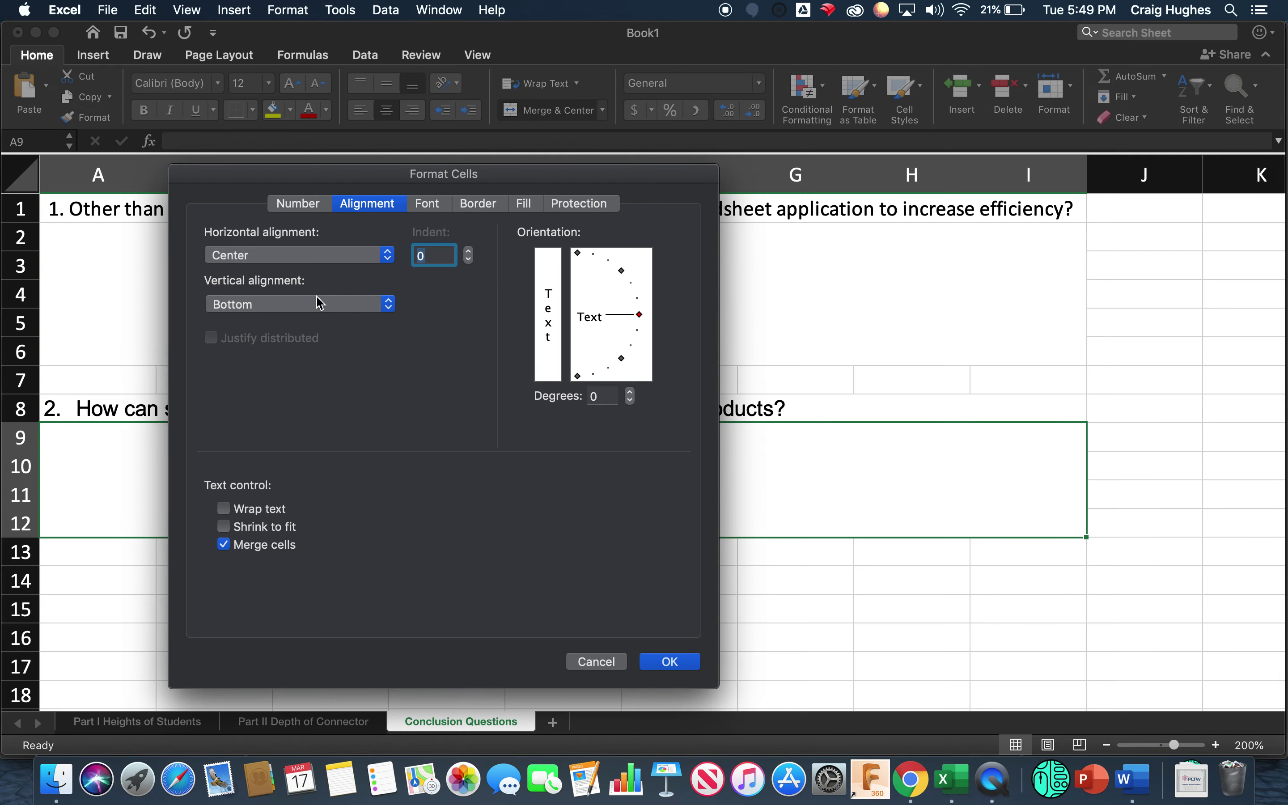
left_click(313, 257)
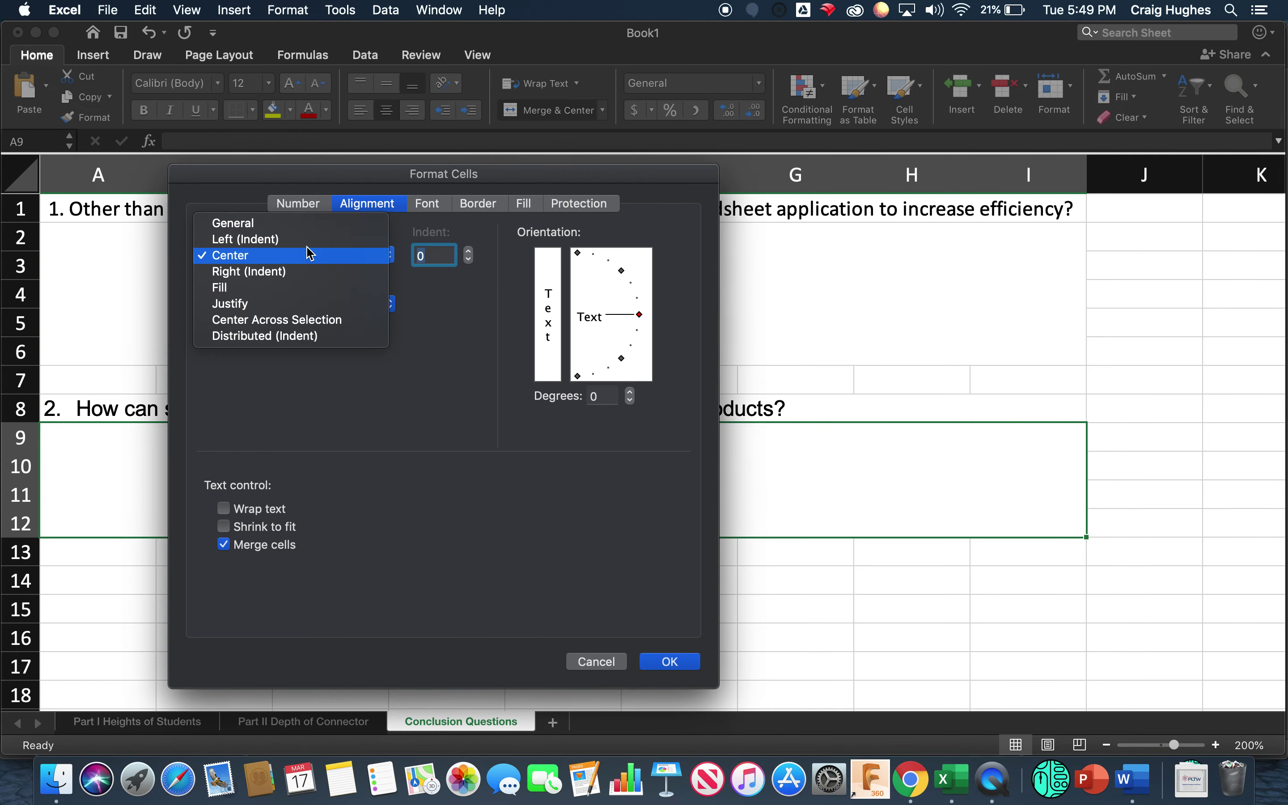
left_click(308, 240)
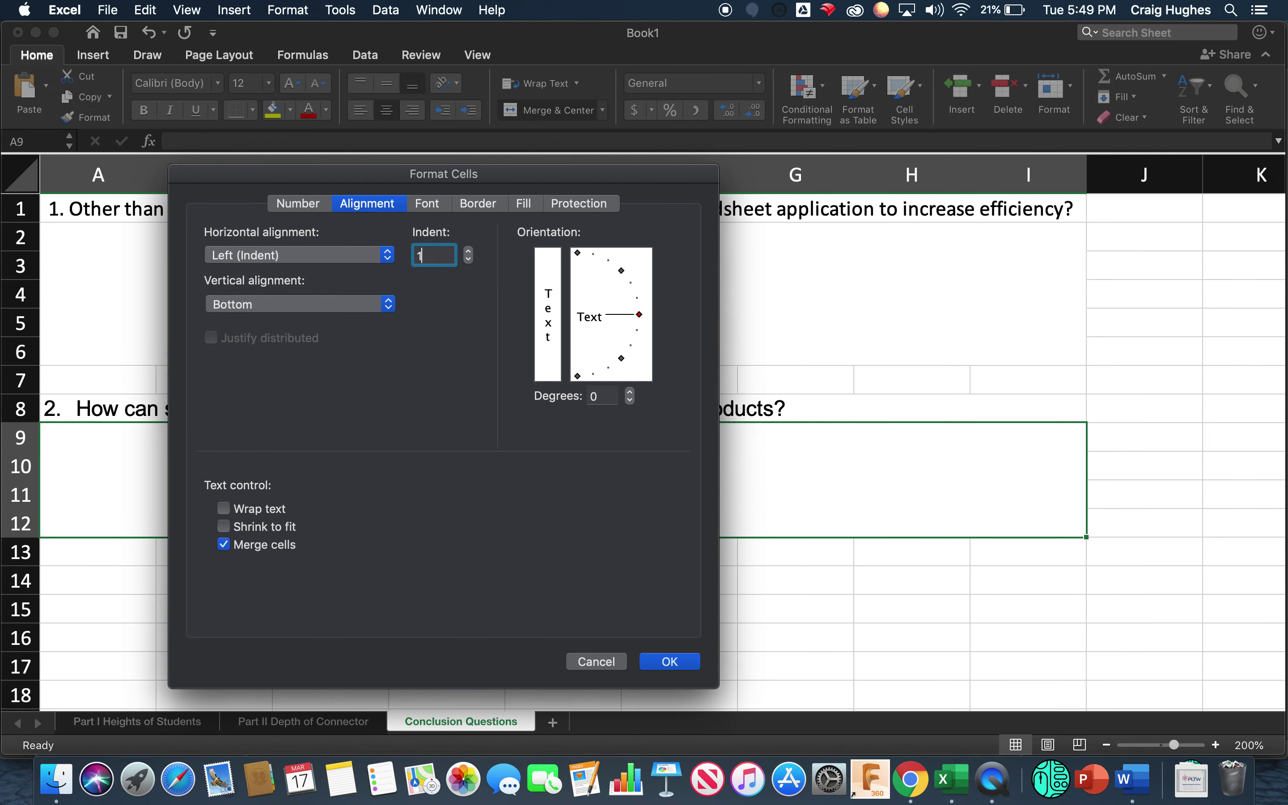
left_click(275, 305)
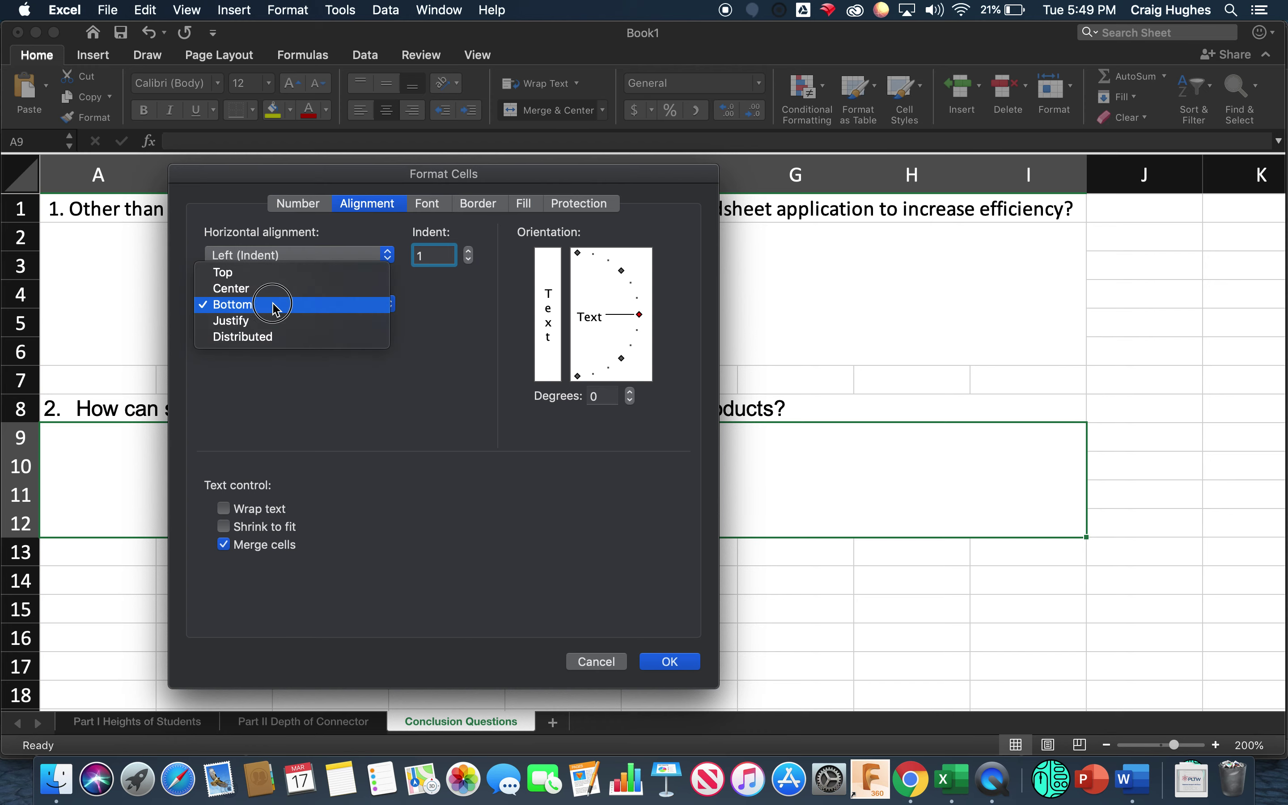
left_click(277, 275)
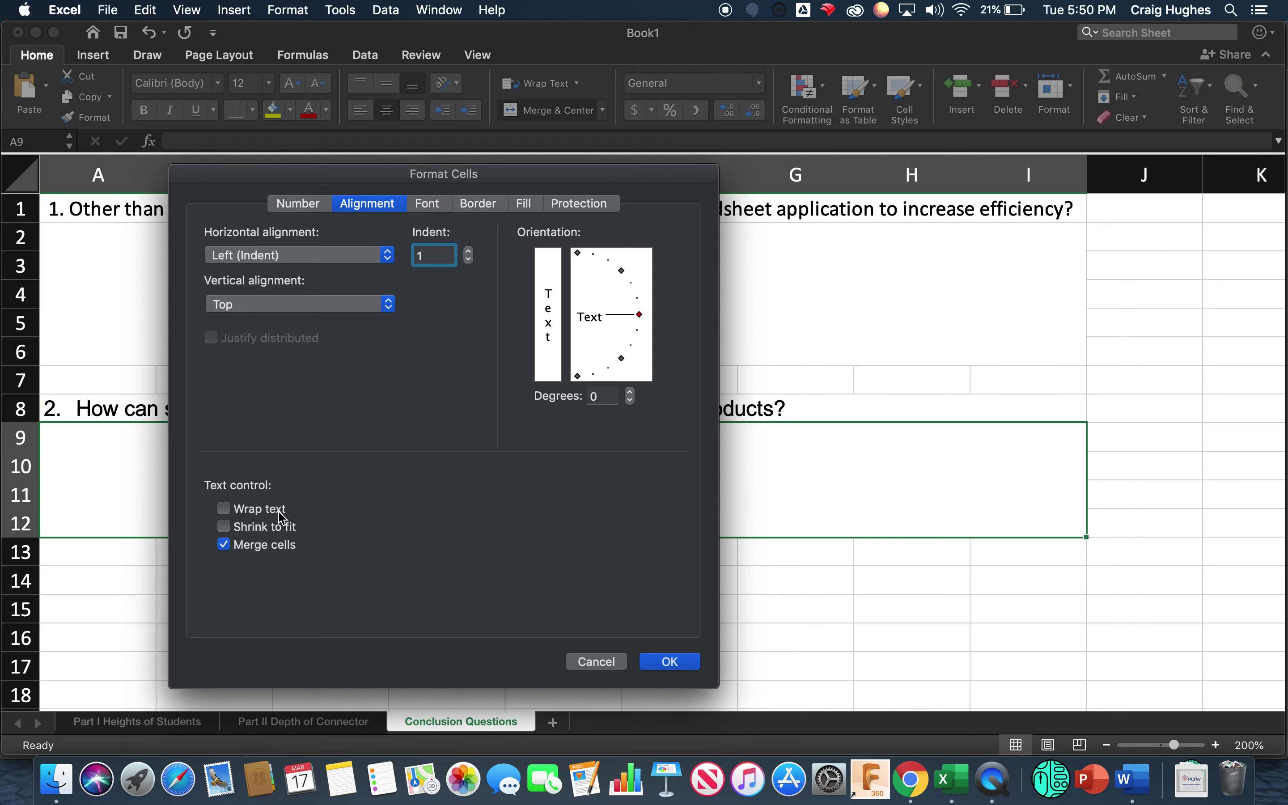
left_click(224, 510)
left_click(428, 204)
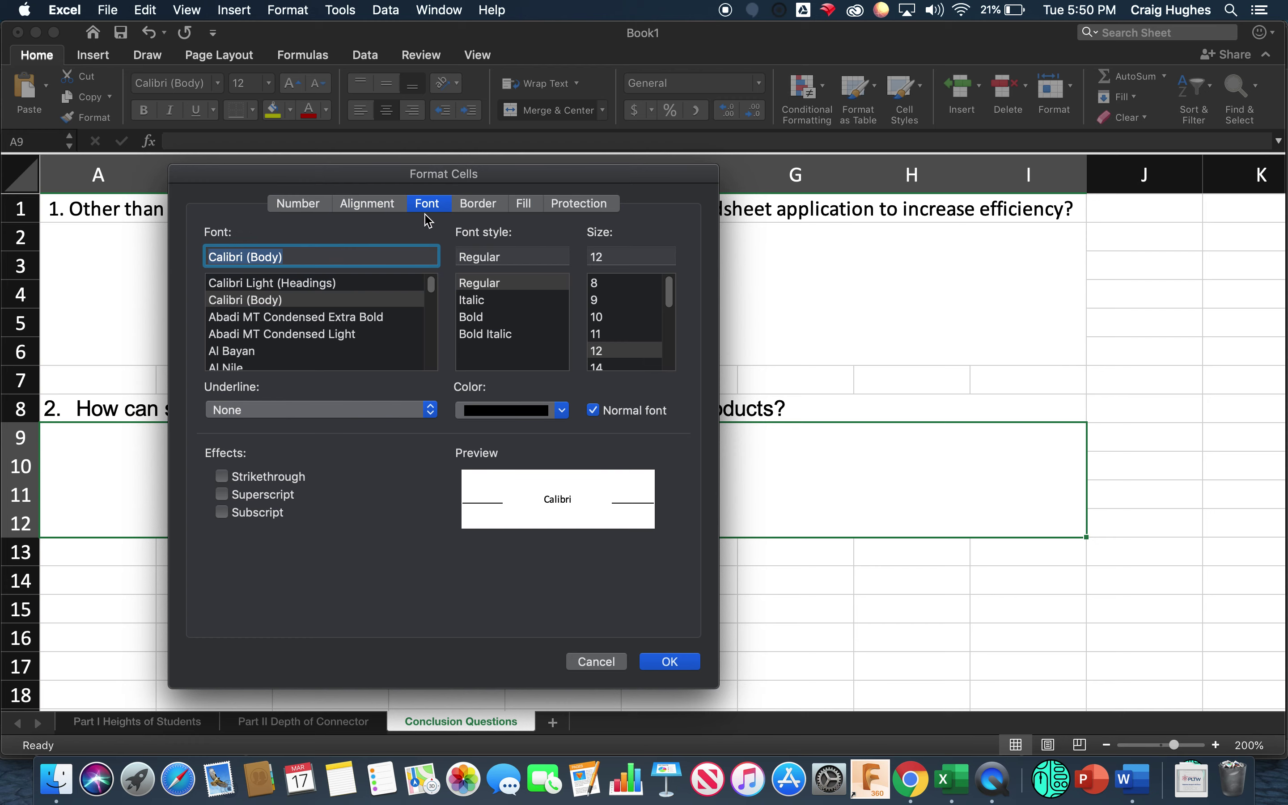
left_click(541, 410)
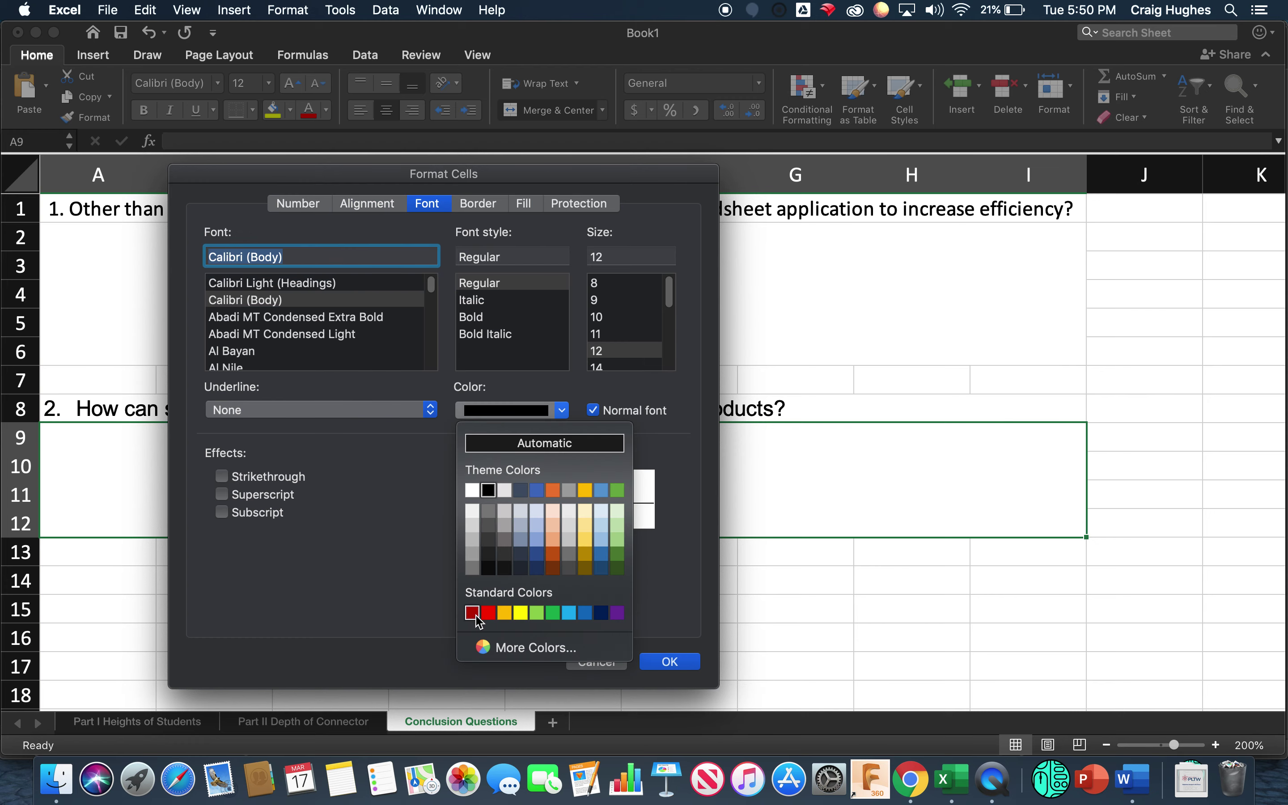
left_click(472, 611)
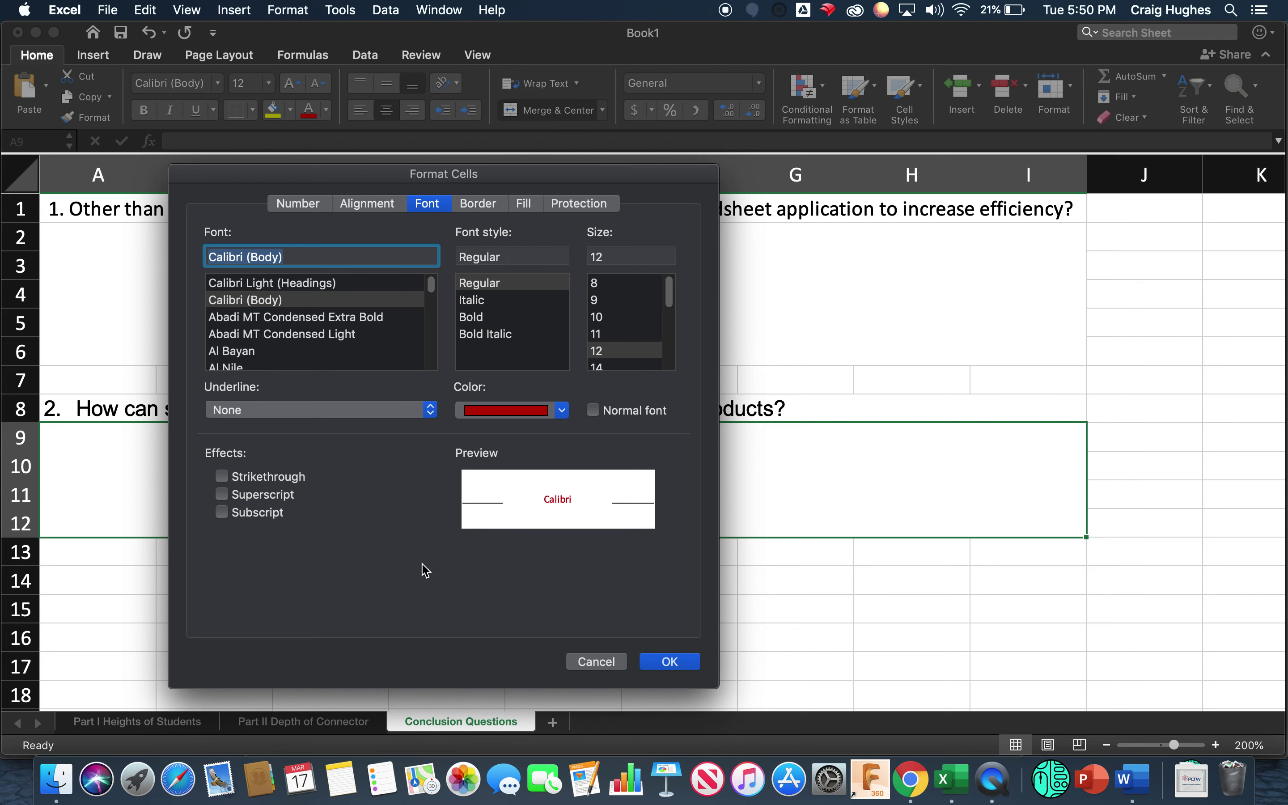
key("Return")
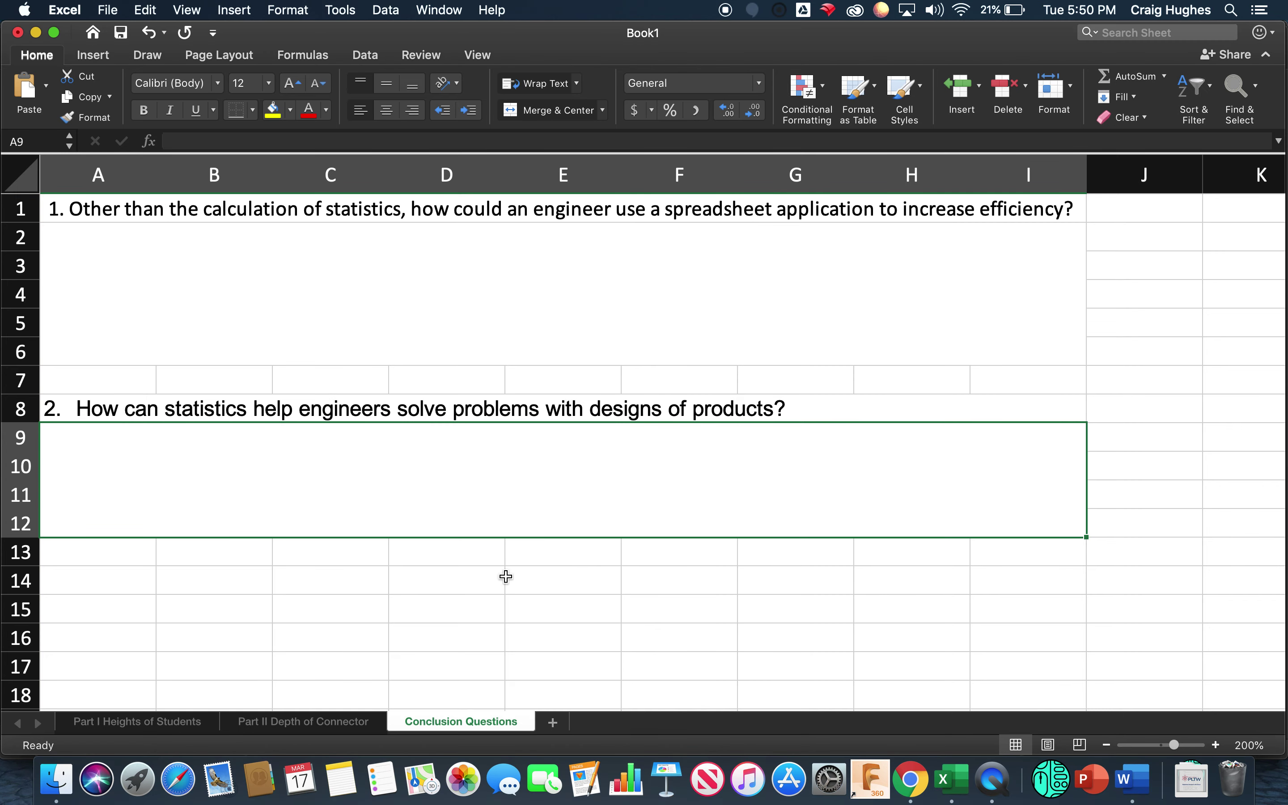
Copy question 3 about spreadsheets and hand-calculated statistics from the Word handout, then return to Excel
scroll(319, 490, "down", 1)
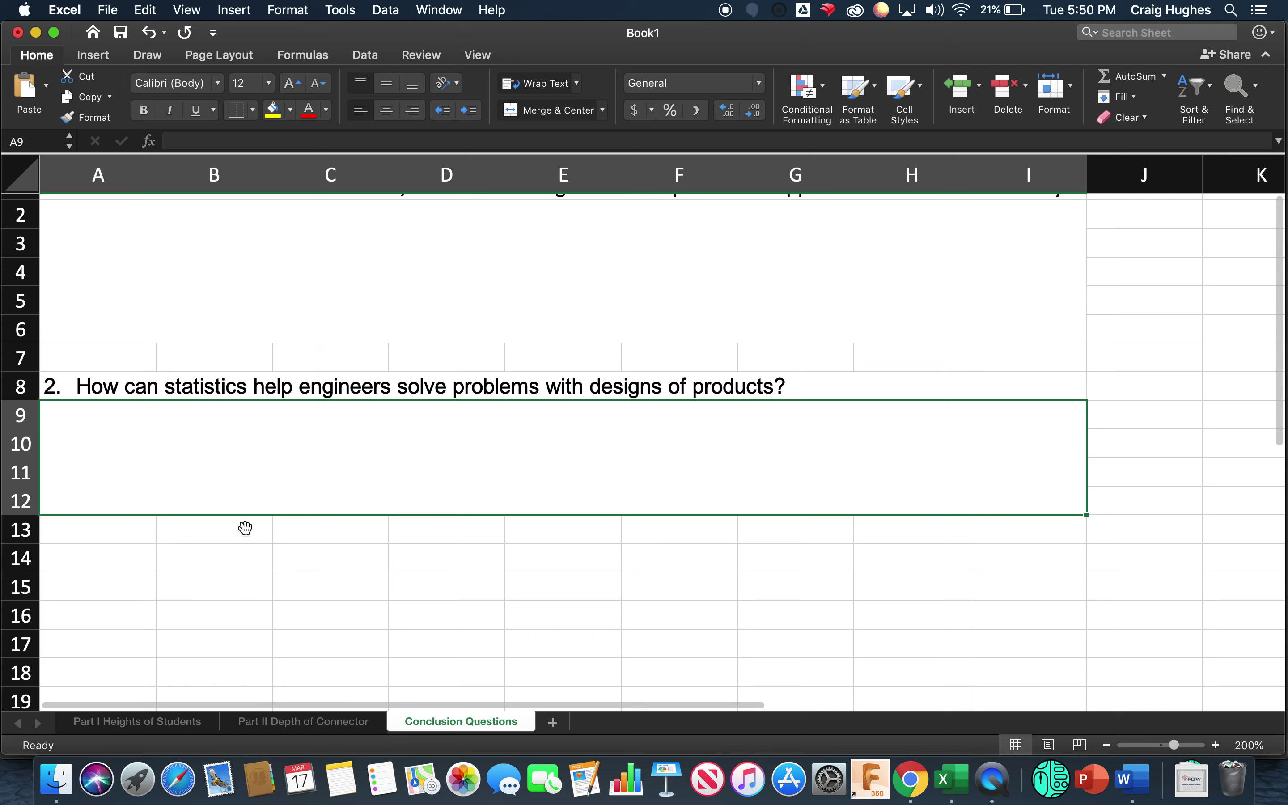
left_click(123, 553)
left_click(1126, 784)
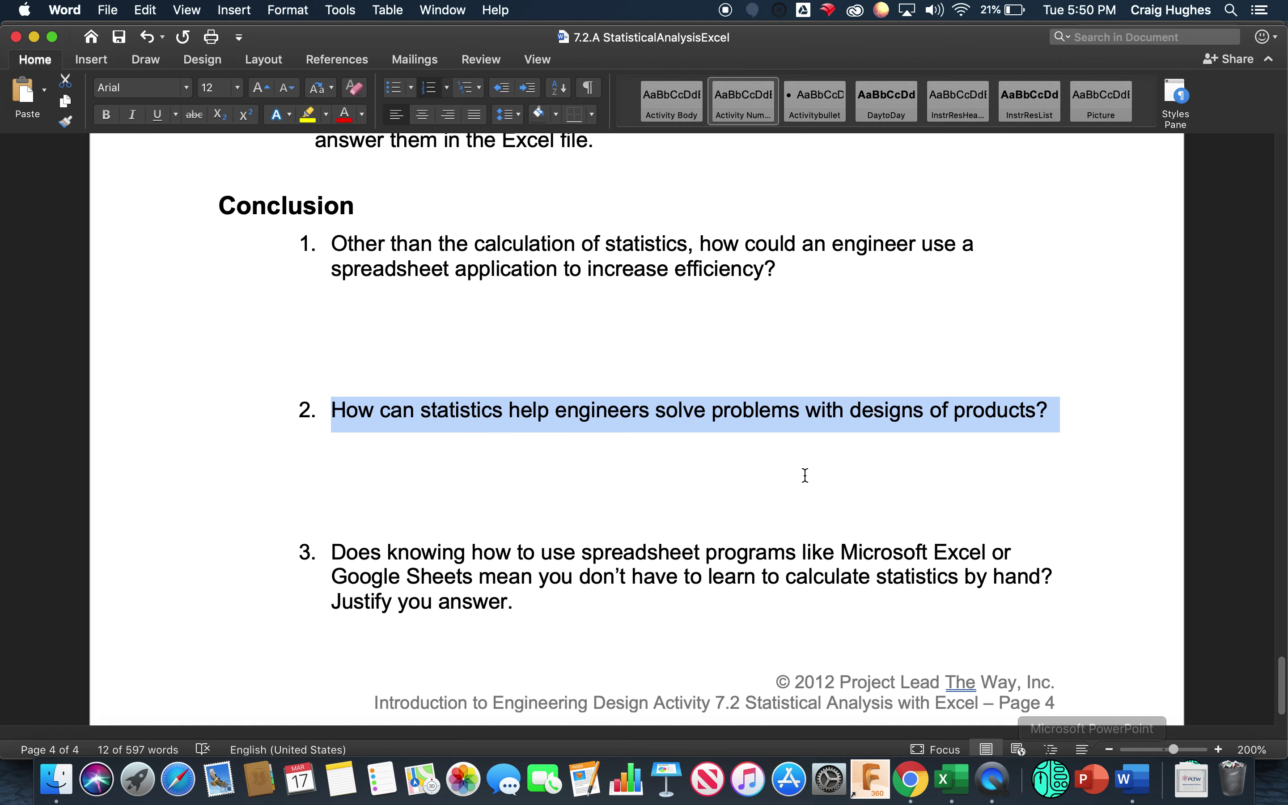
scroll(428, 513, "down", 2)
left_click(325, 475)
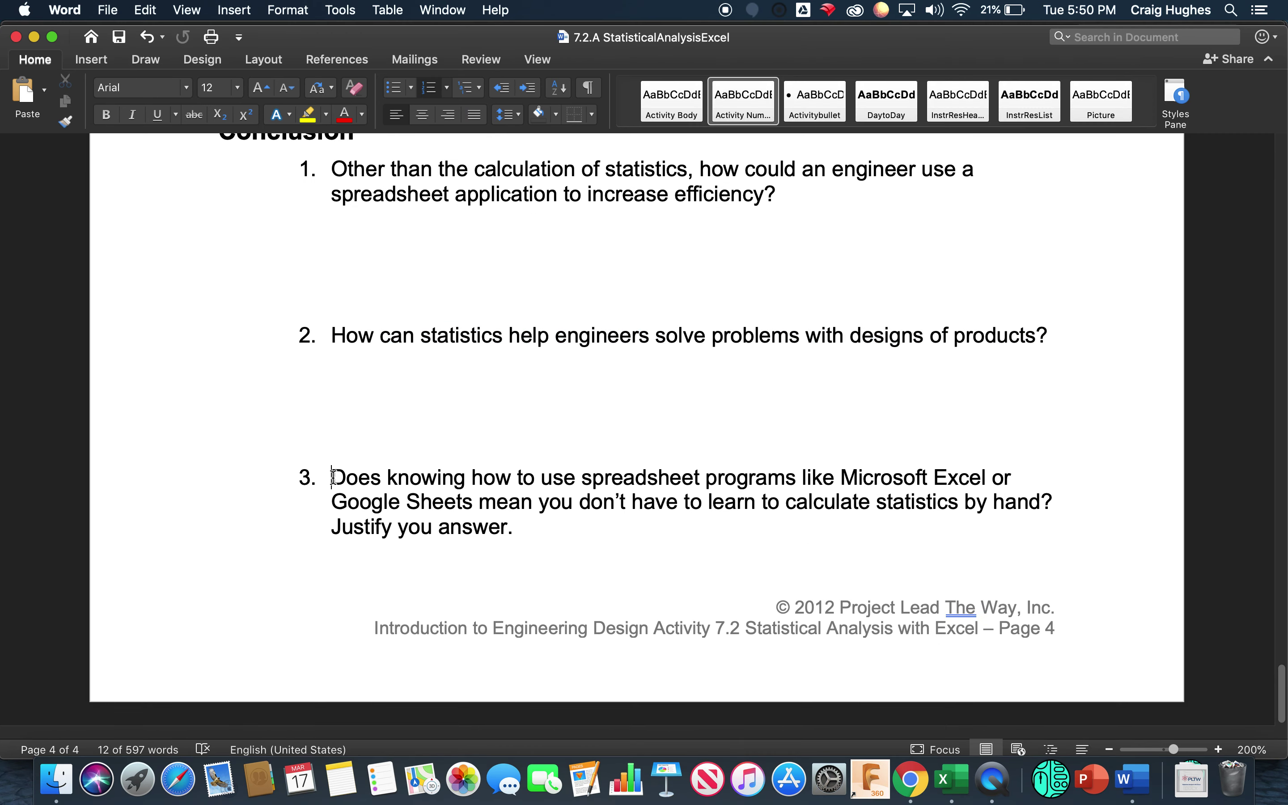
left_click_drag(325, 475, 511, 520)
right_click(495, 500)
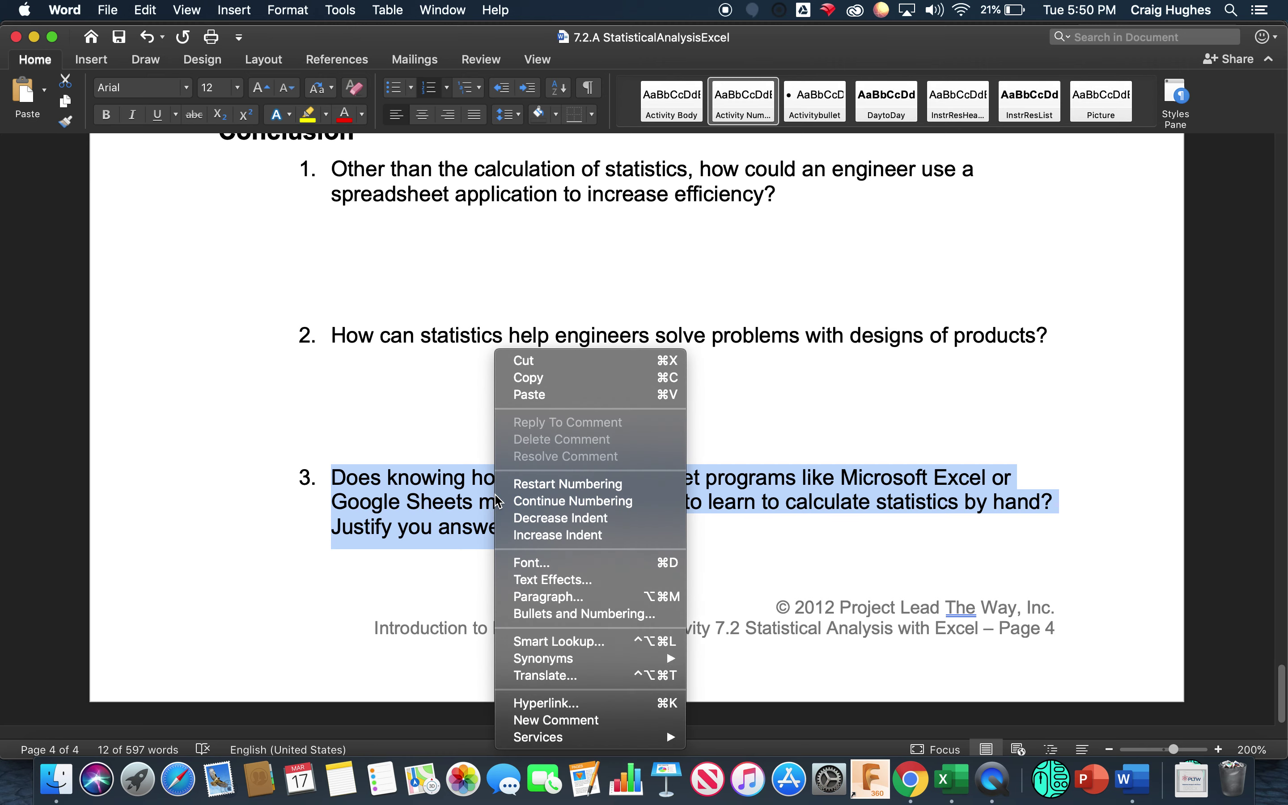
left_click(526, 378)
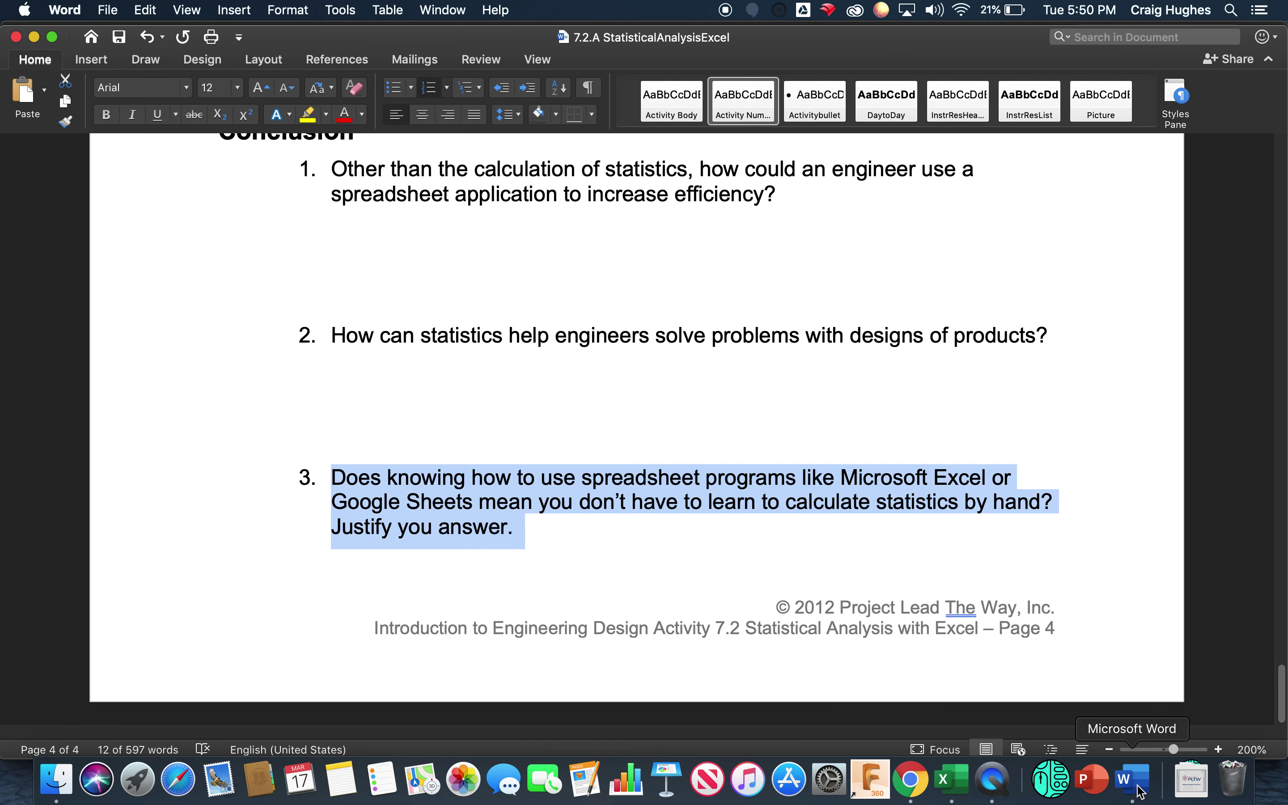
left_click(963, 782)
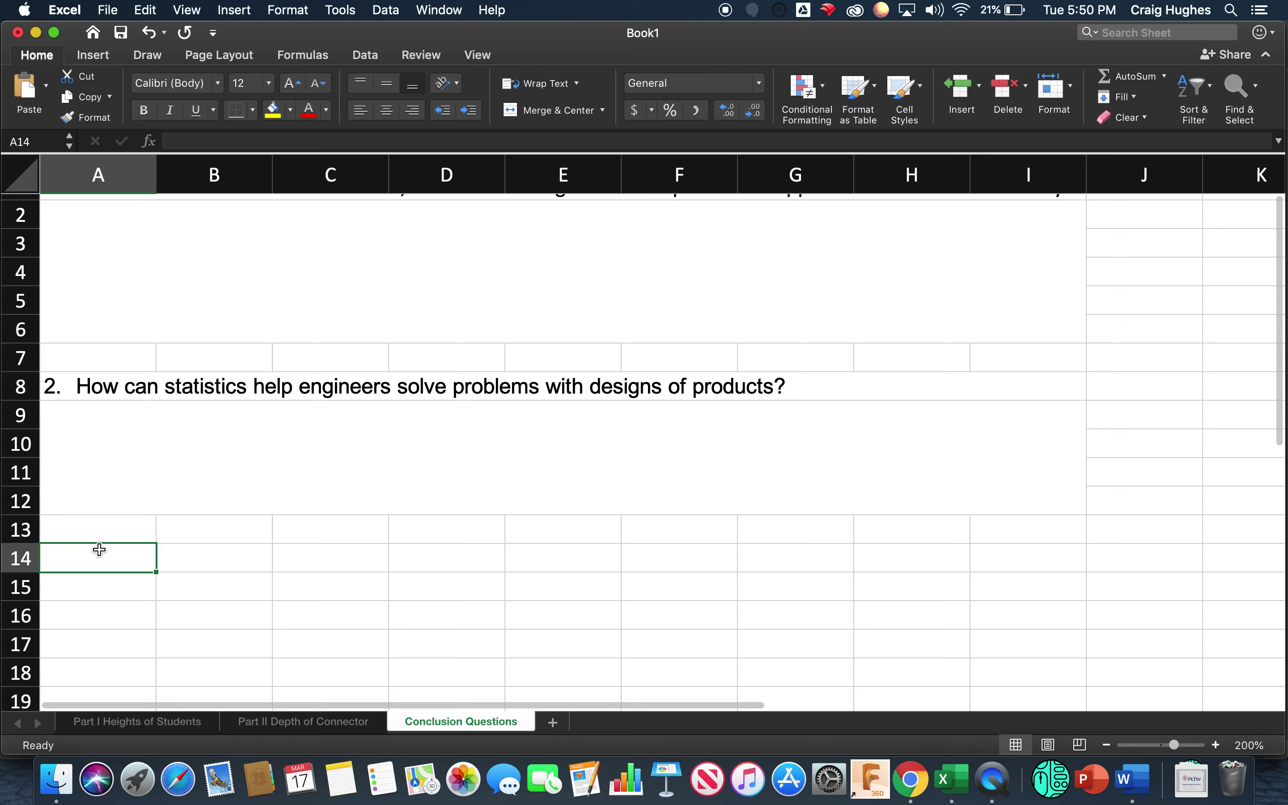
Paste question 3 into cell A14
left_click_drag(98, 550, 1033, 557)
left_click(125, 563)
left_click(121, 592)
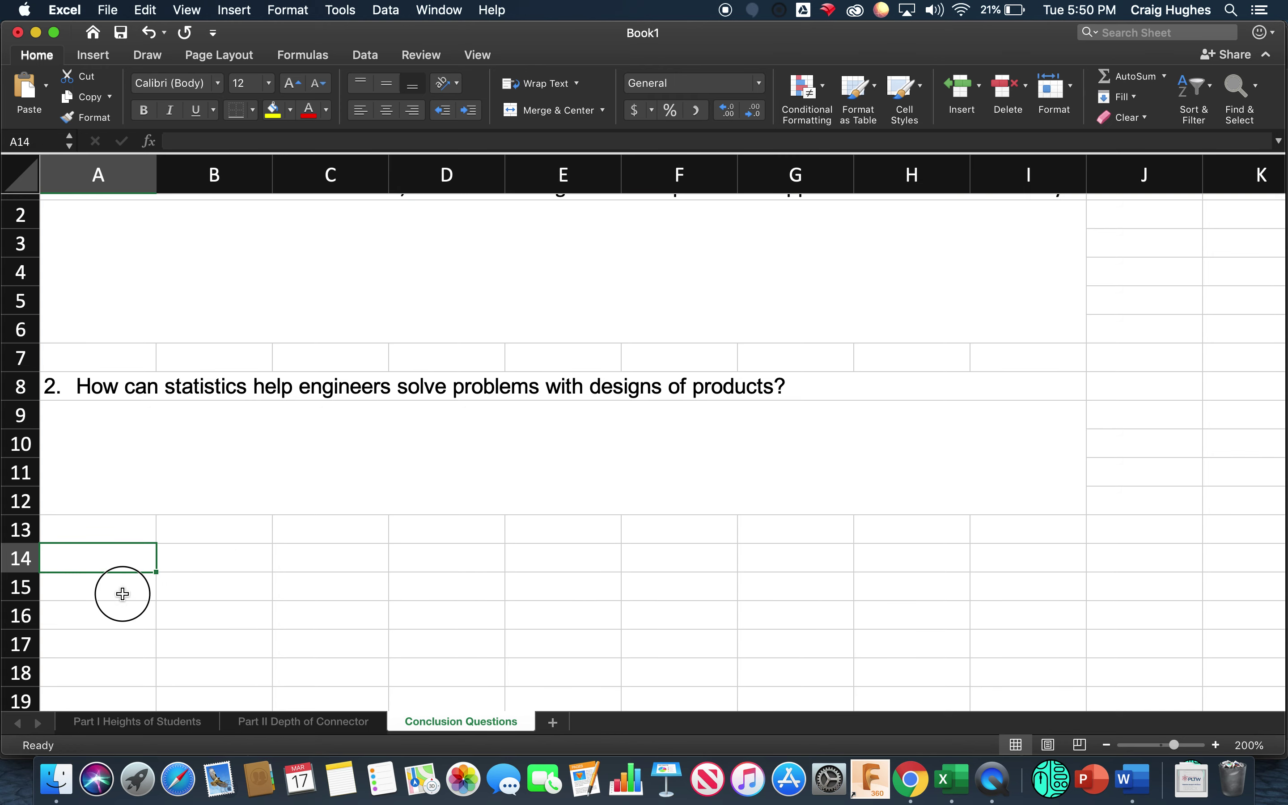
left_click(109, 558)
key("super+c")
key("super+v")
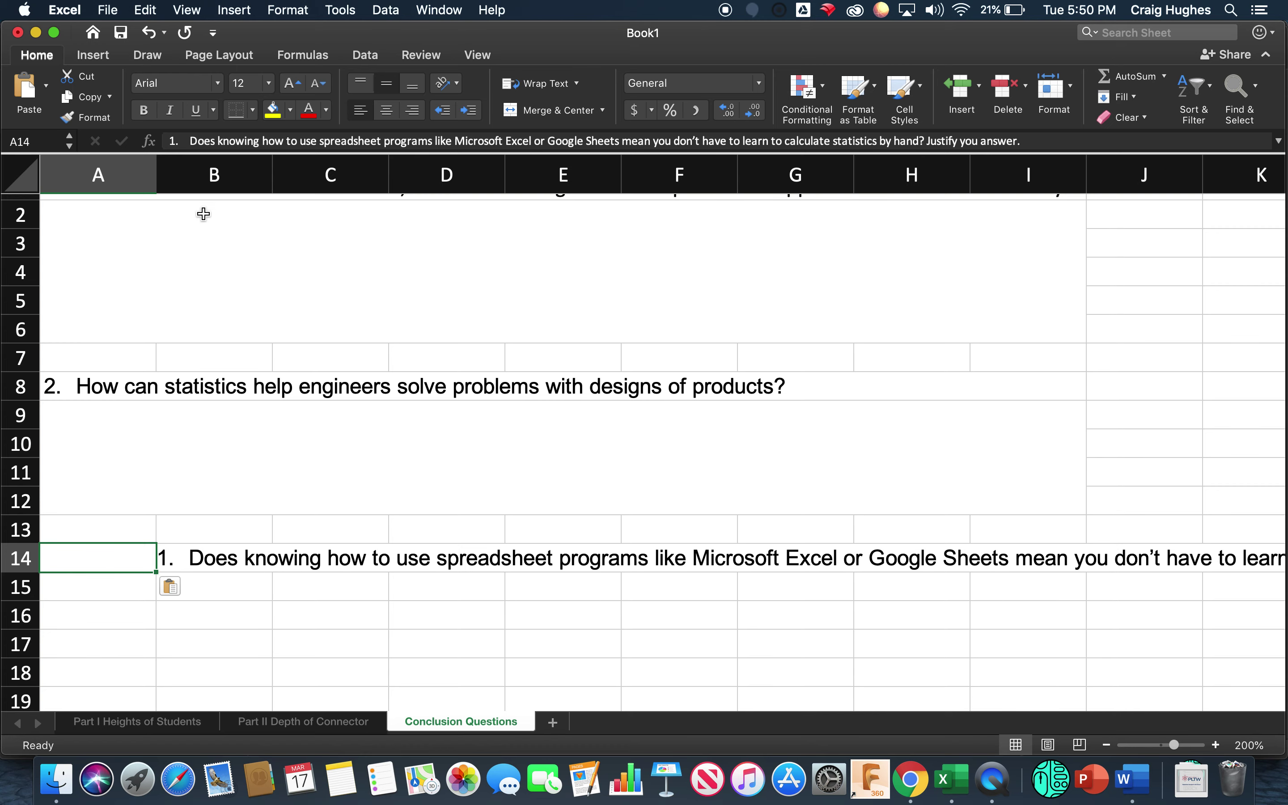
Merge A14 through I14 so question 3 spans columns A to I
left_click_drag(120, 545, 1046, 554)
left_click(553, 110)
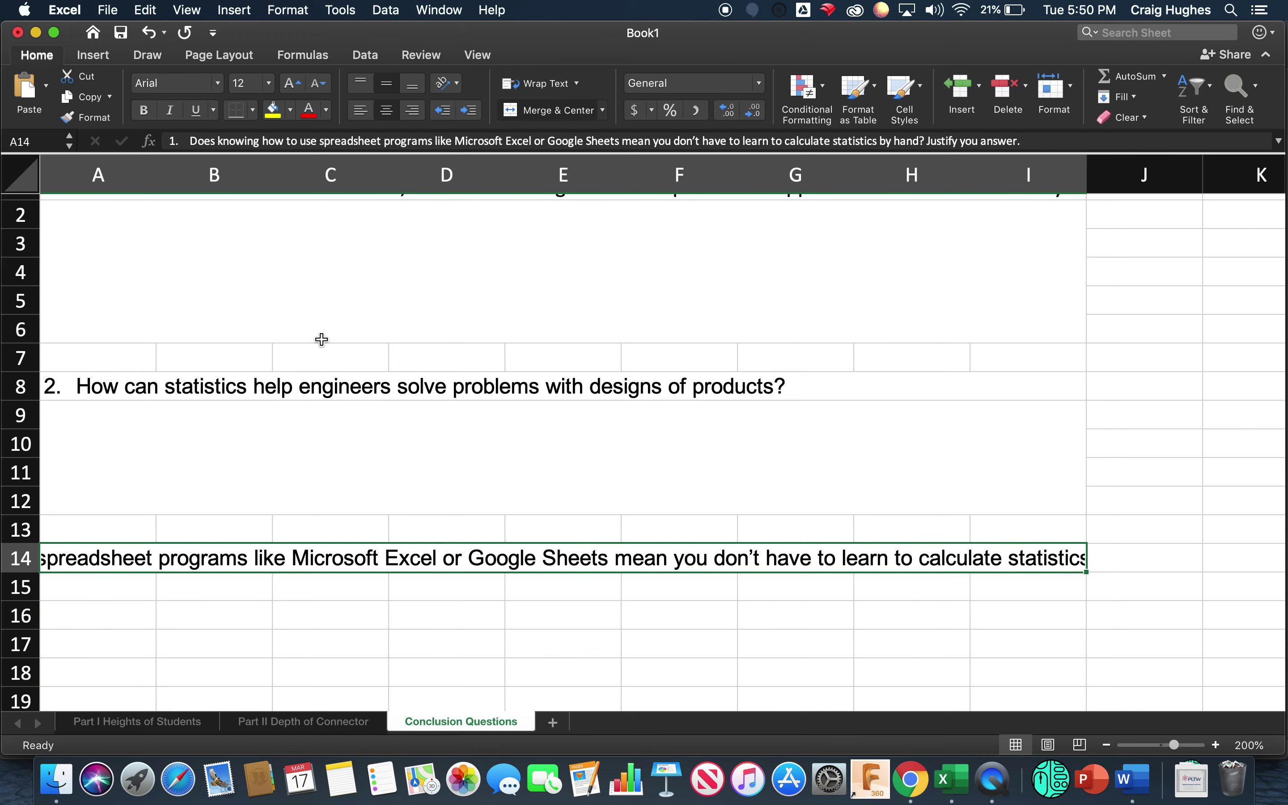
scroll(833, 518, "down", 1)
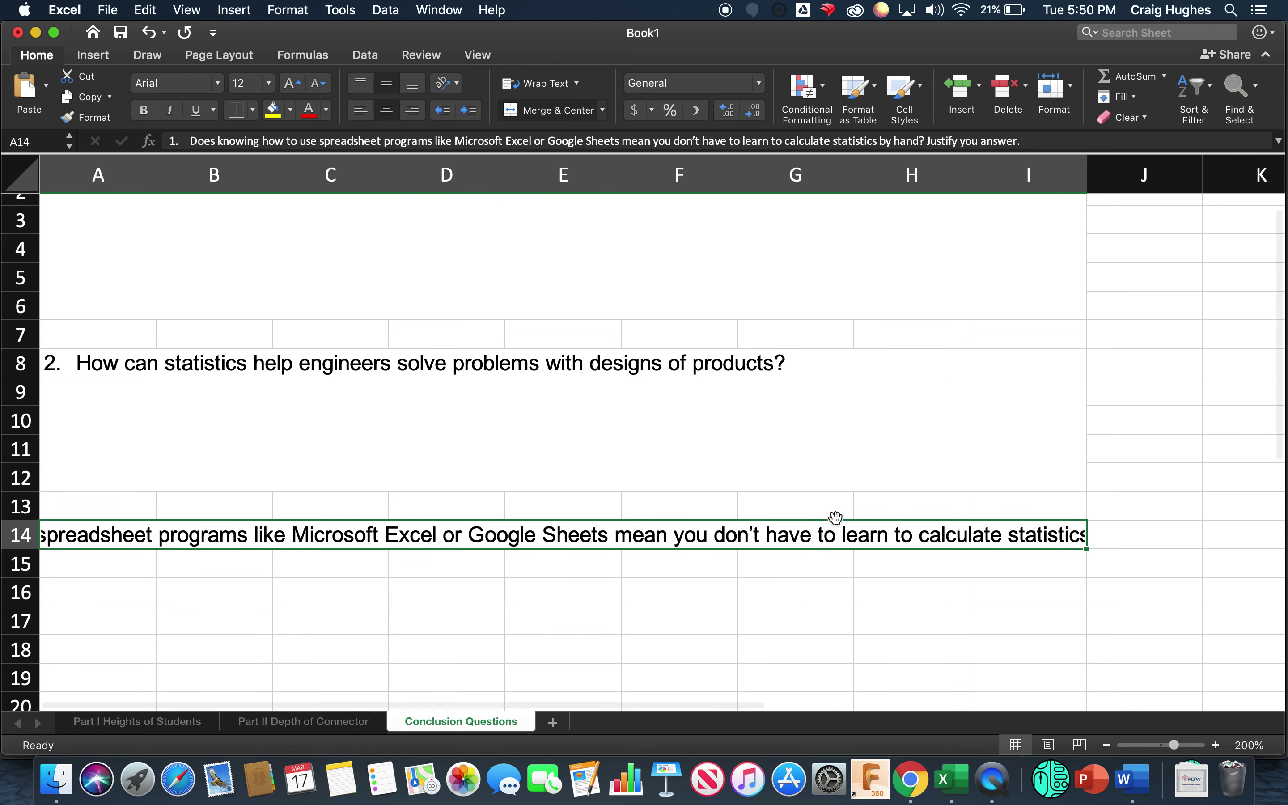
scroll(195, 433, "up", 2)
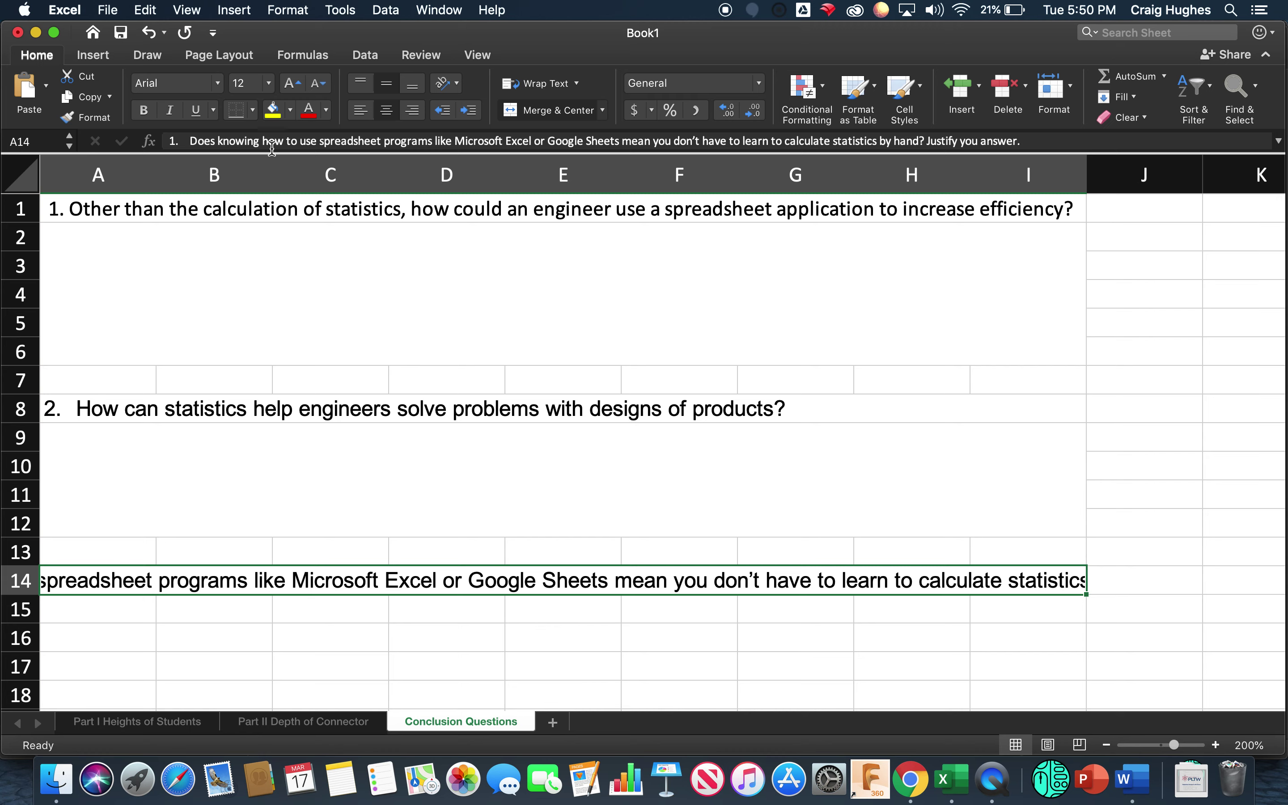
left_click(444, 612)
left_click(432, 586)
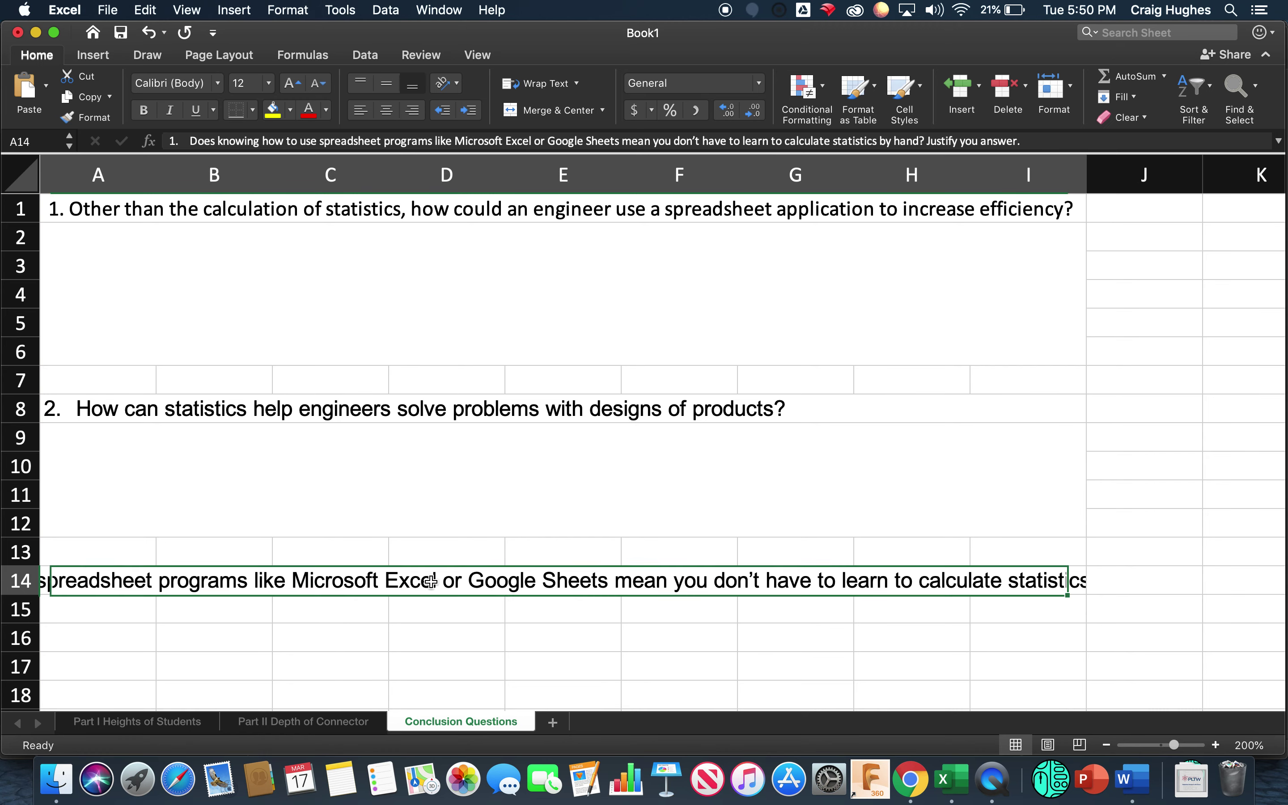
right_click(432, 584)
Enable Wrap text for the merged A14:I14 cell through Format Cells
left_click(505, 659)
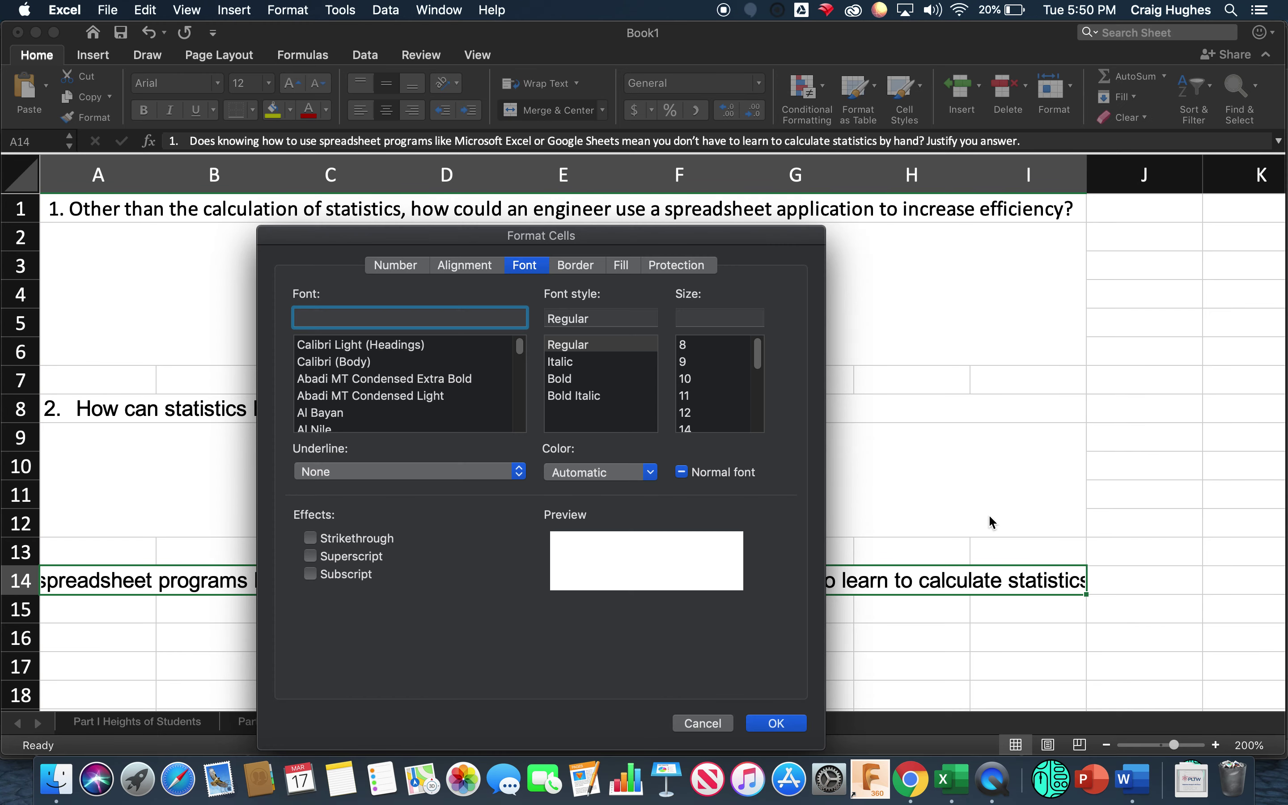
left_click(443, 266)
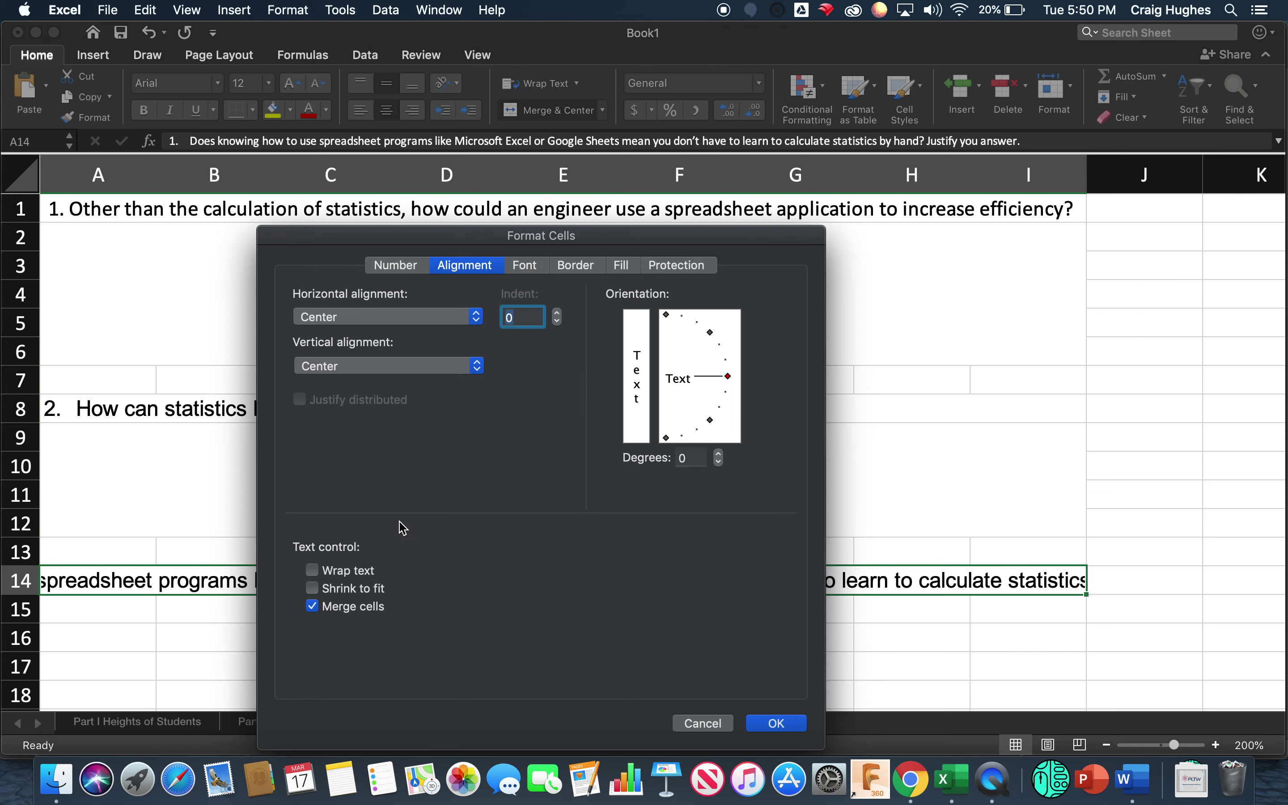
left_click(313, 571)
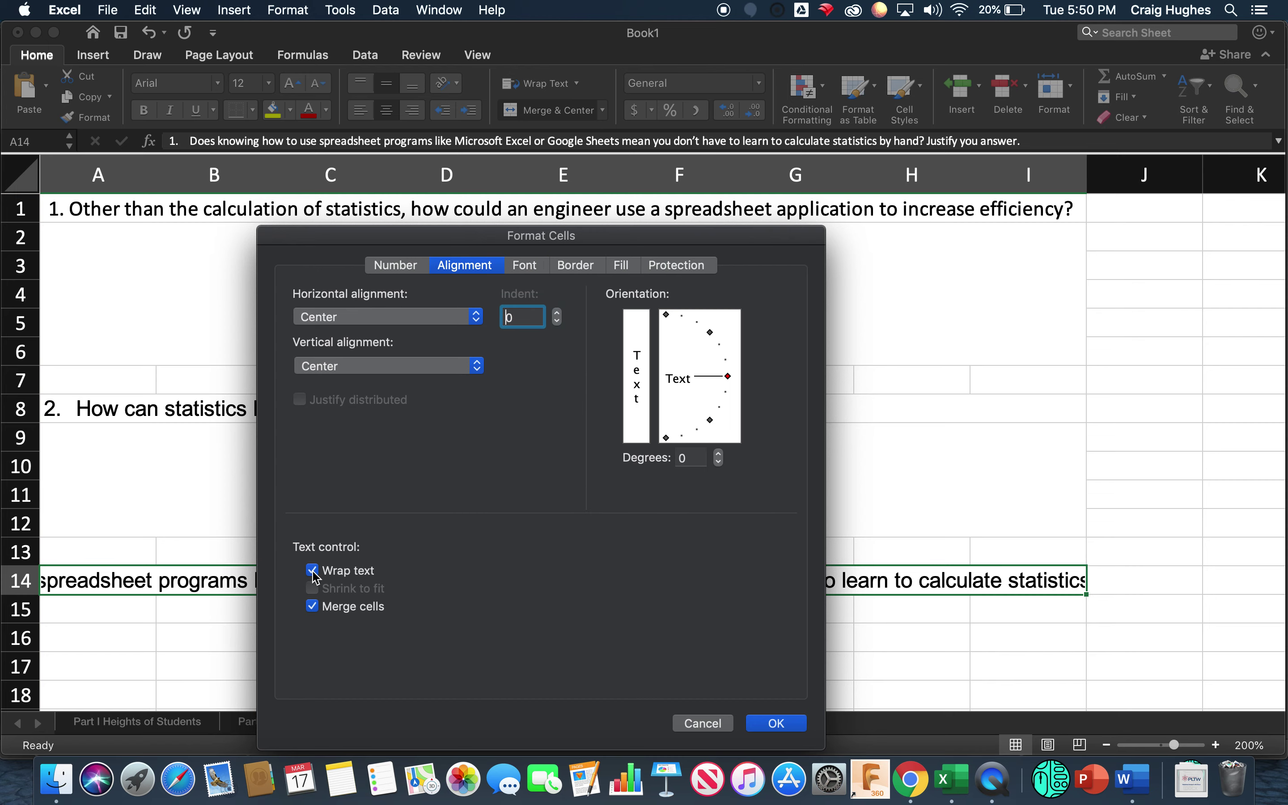
left_click(776, 725)
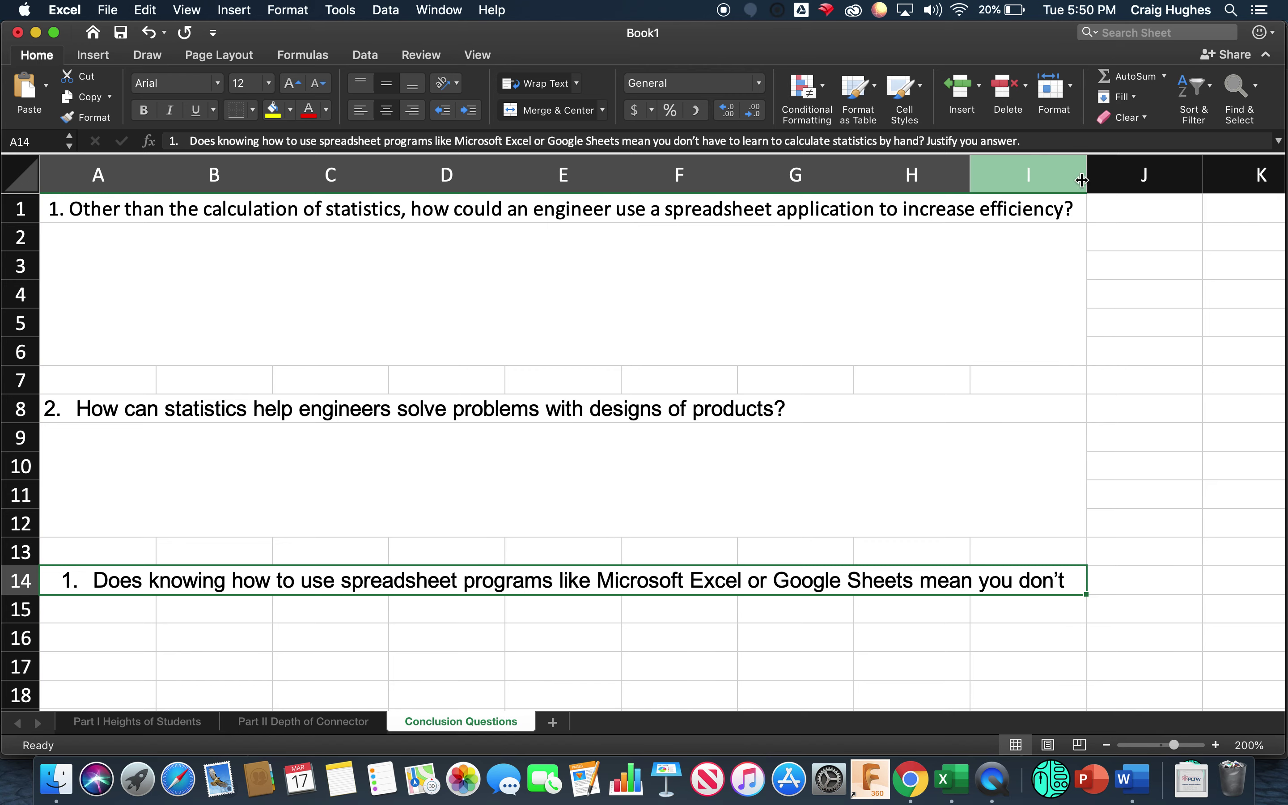
Merge A14:I15 so question 3 wraps across two rows
scroll(815, 529, "down", 1)
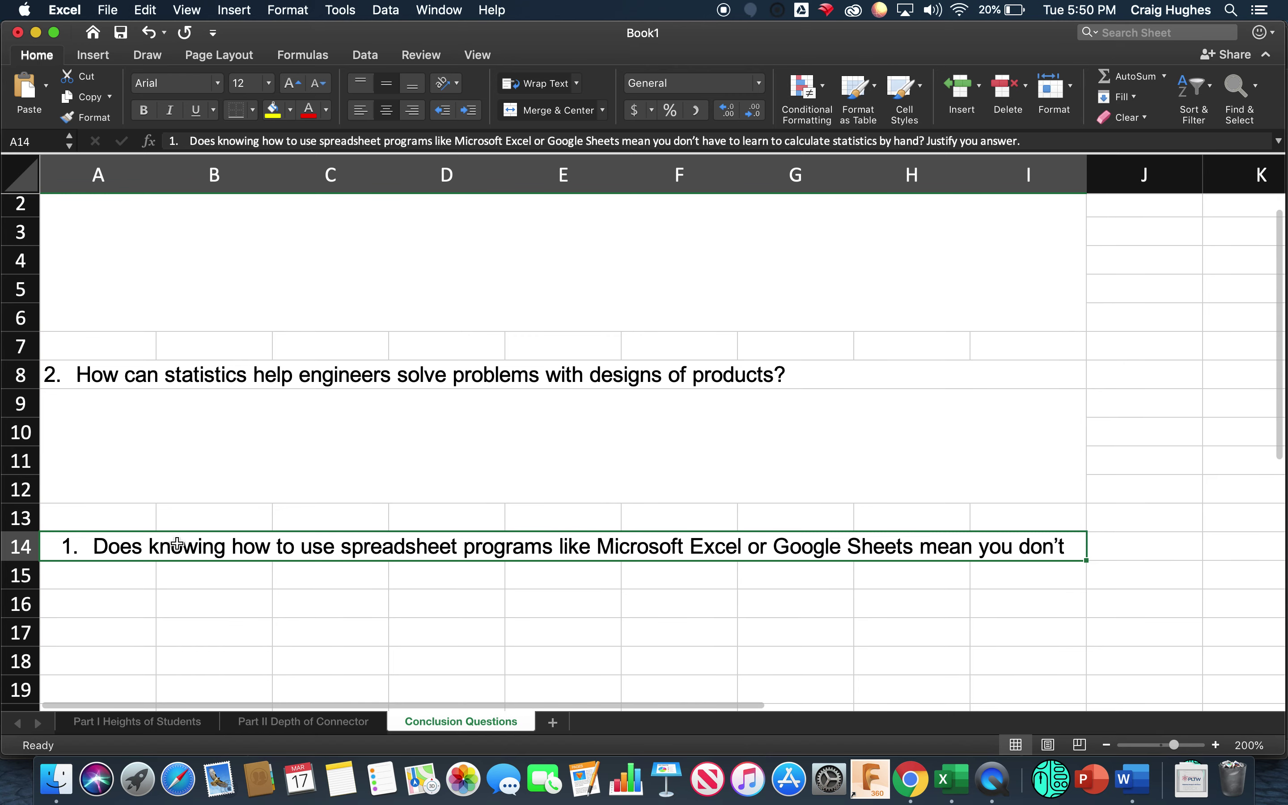
left_click(183, 522)
scroll(196, 535, "down", 1)
left_click(109, 527)
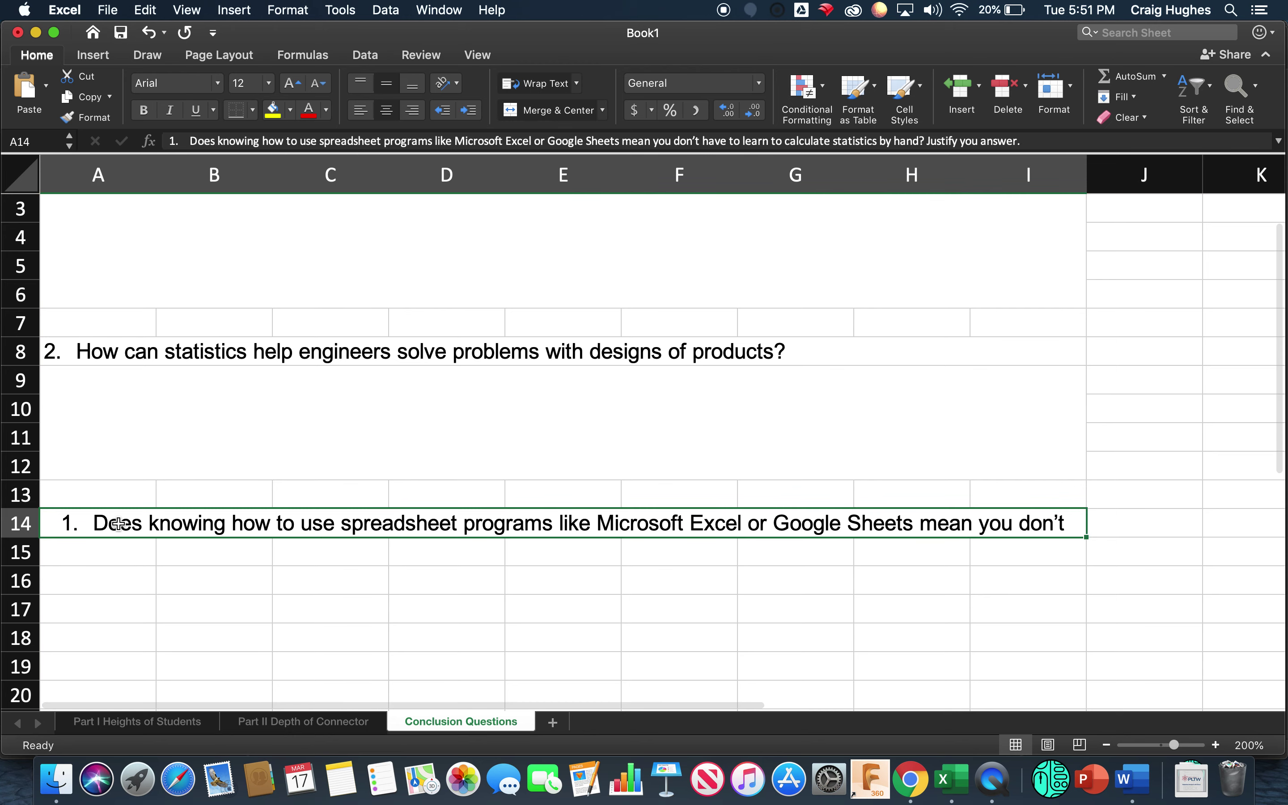
left_click_drag(118, 526, 115, 543)
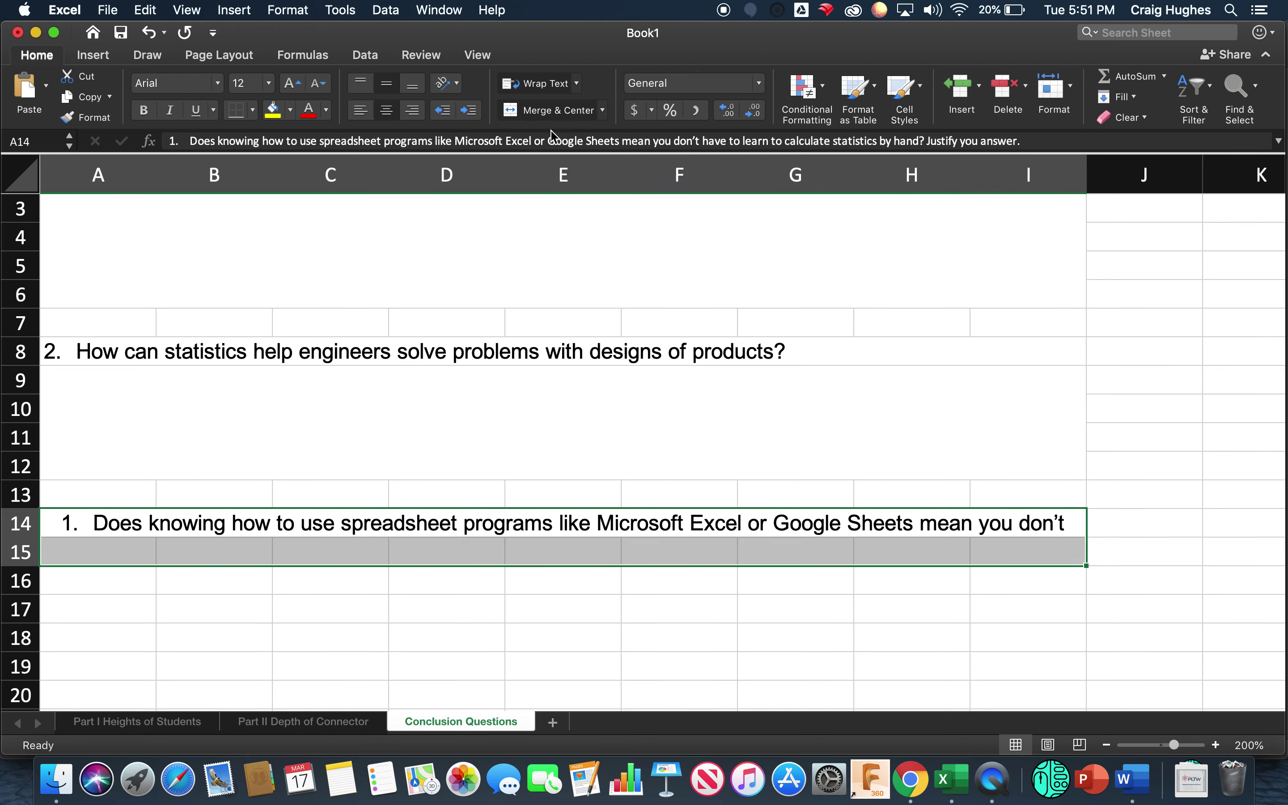
left_click(553, 109)
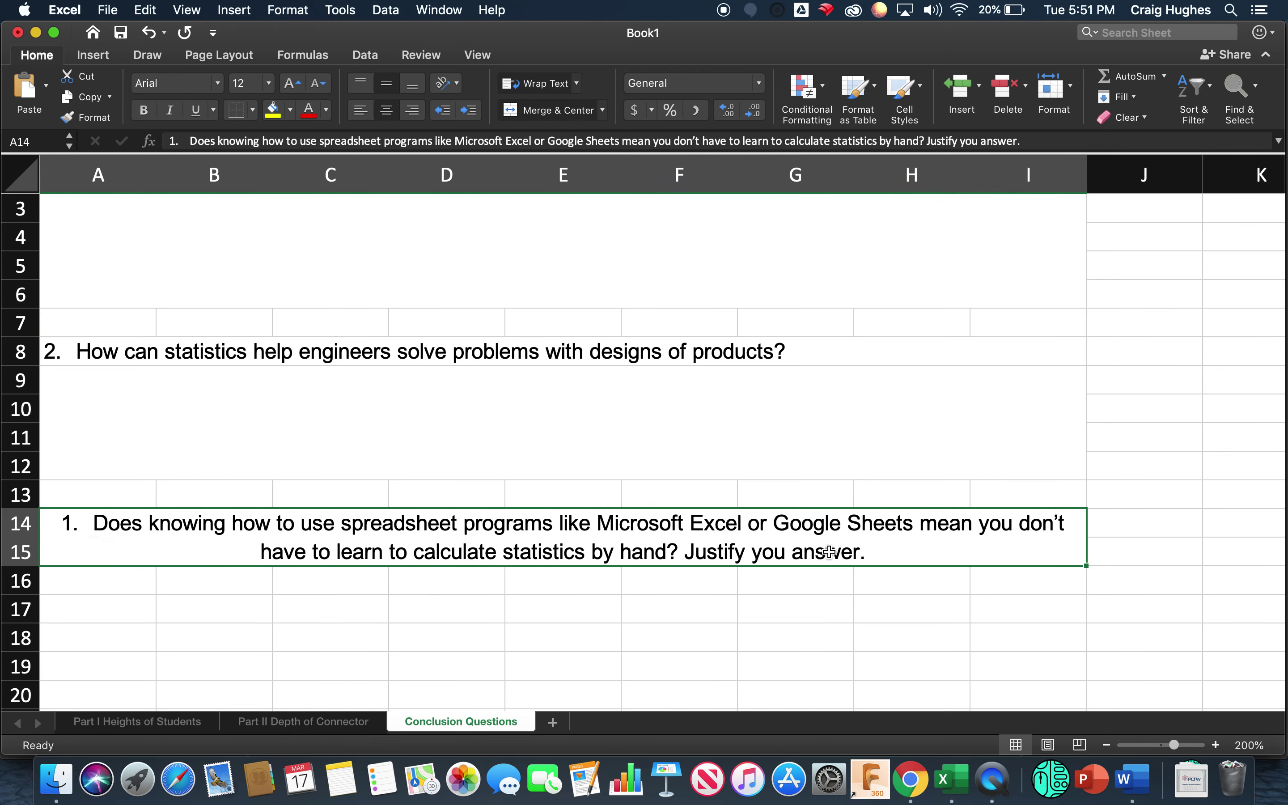
left_click(654, 622)
key("super+z")
key("super+z")
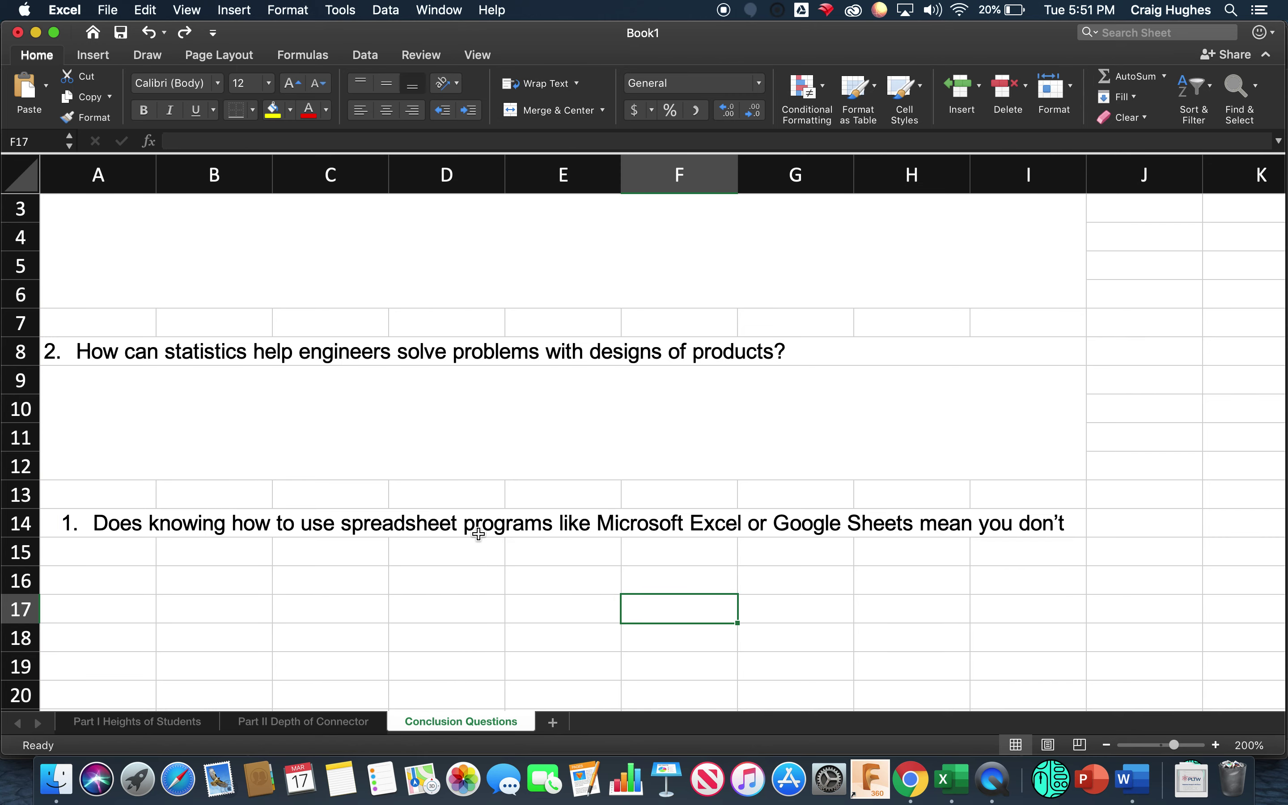
left_click_drag(122, 527, 236, 552)
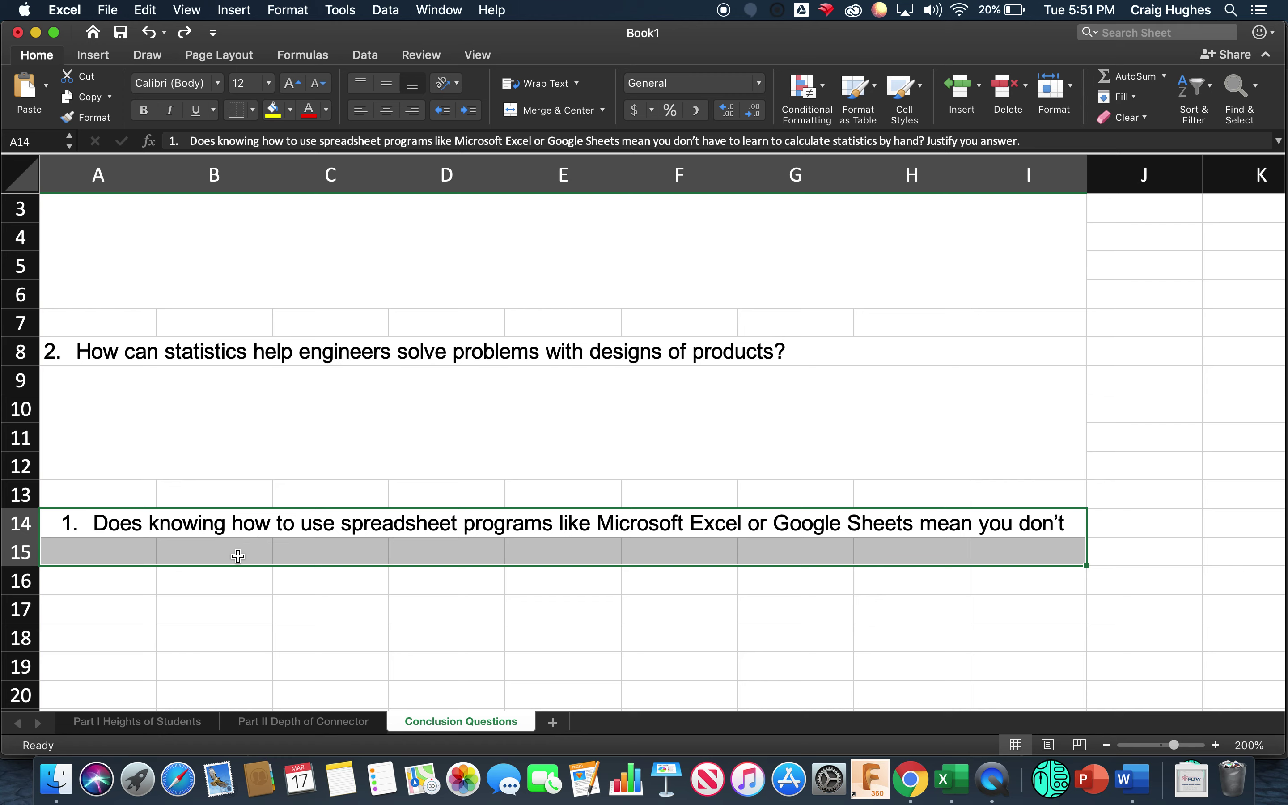
left_click(543, 113)
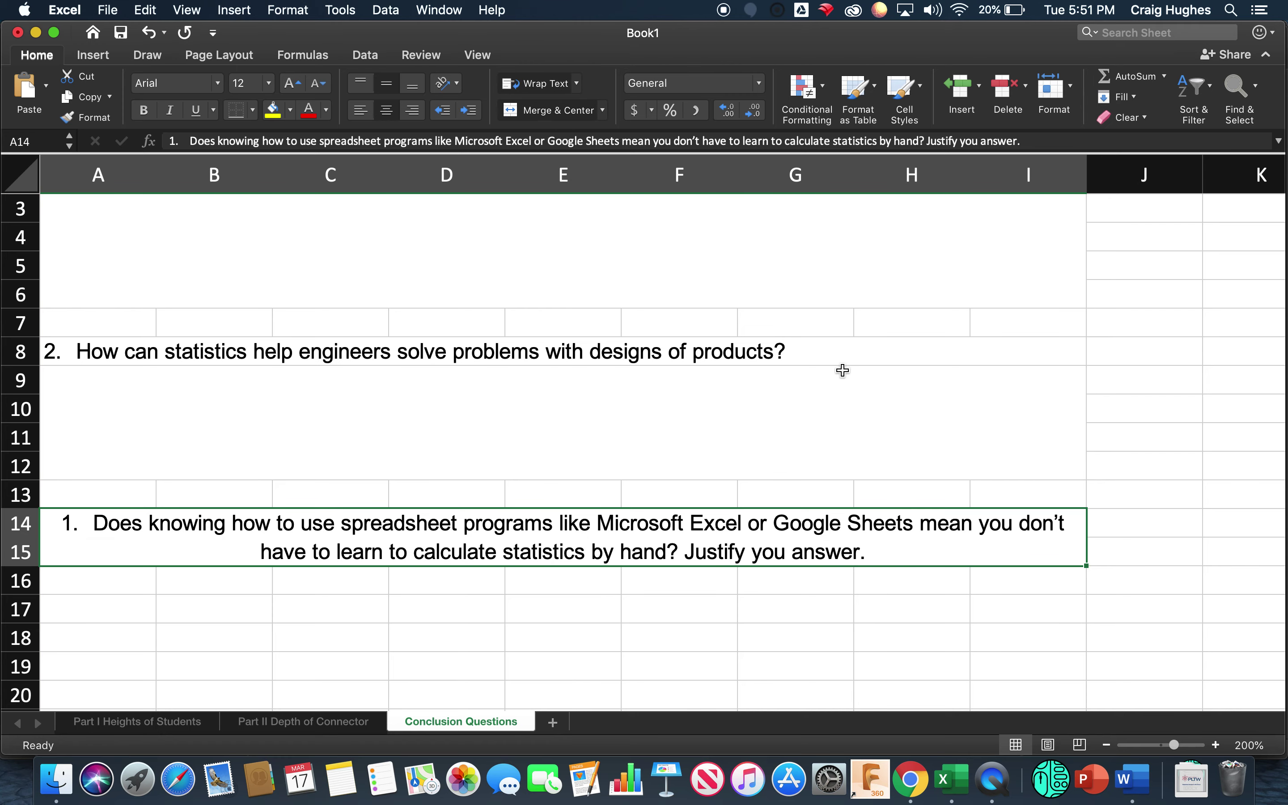
double_click(98, 527)
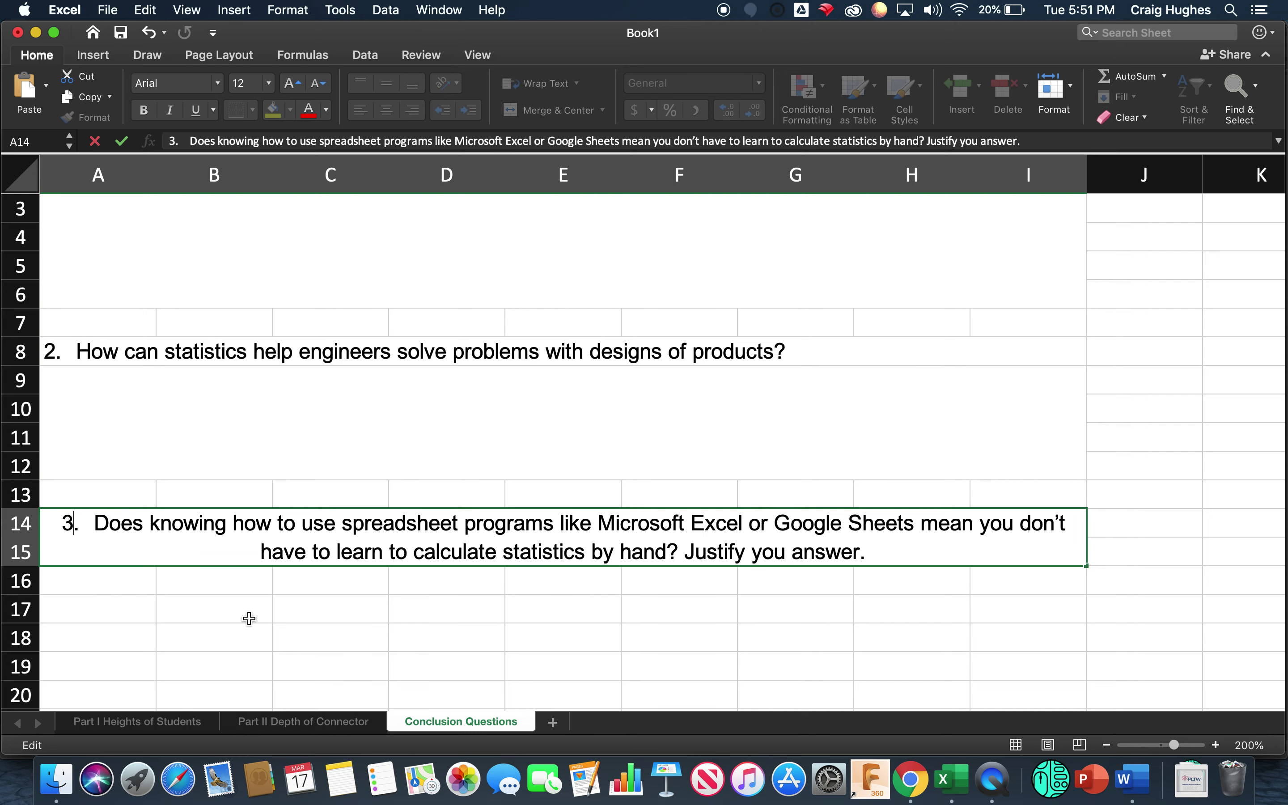
Change the question number to '3.' and left-align the merged A14:I15 cell
left_click(346, 604)
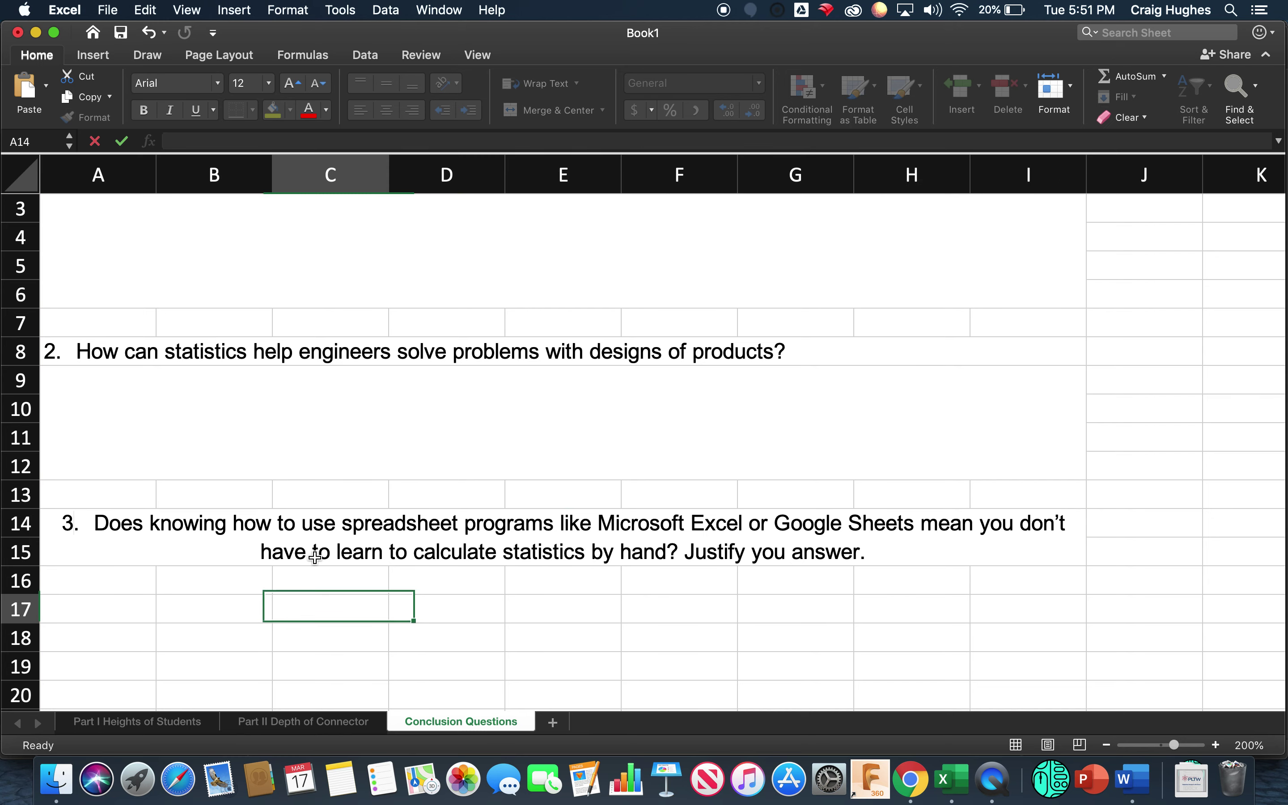
left_click(297, 535)
left_click(360, 112)
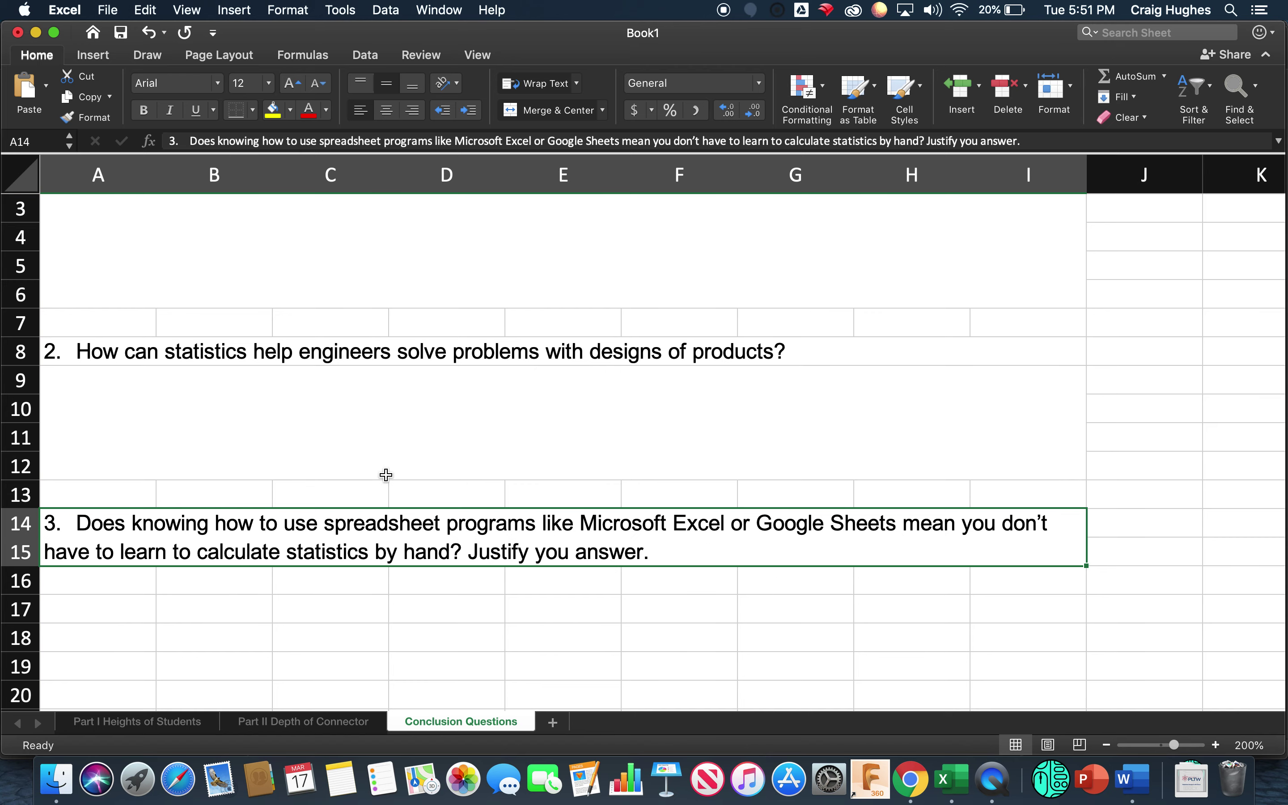
scroll(695, 460, "down", 1)
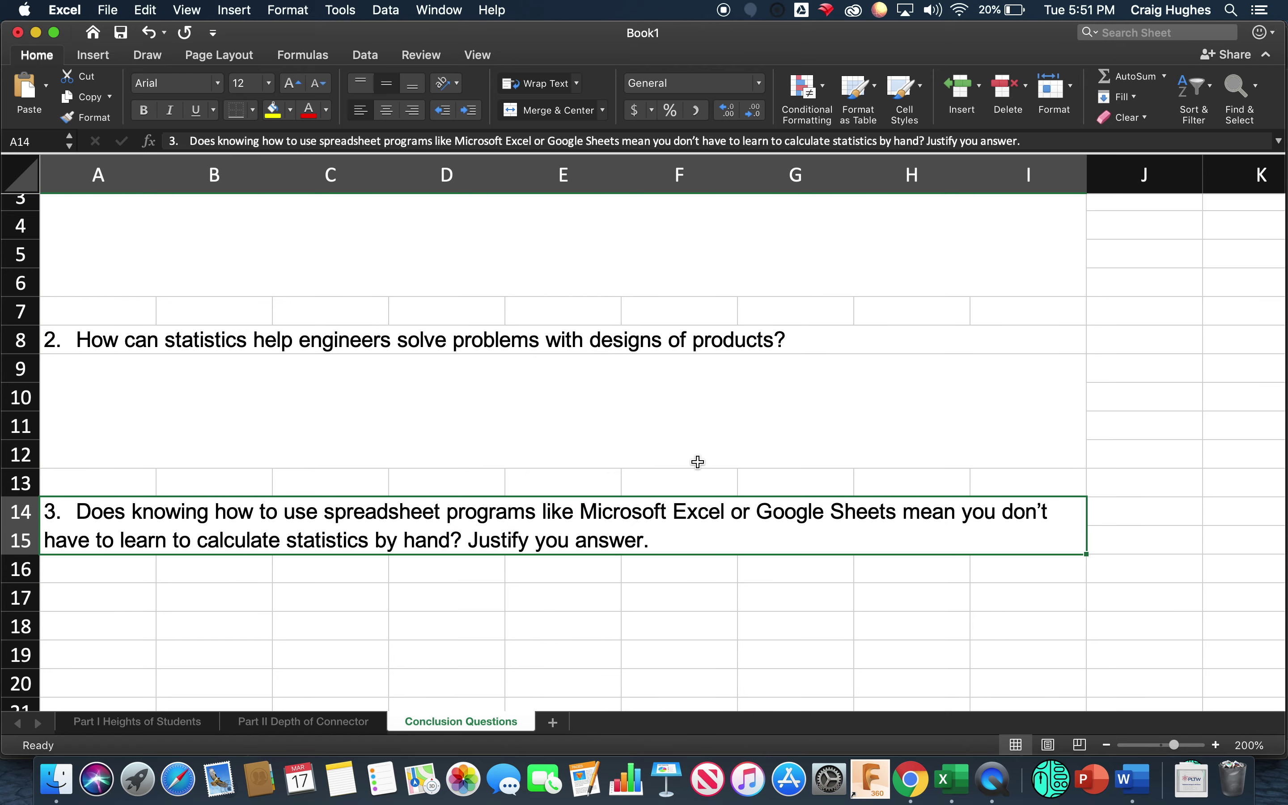
left_click(372, 586)
Merge cells A16 through I22 into one empty answer box below question 3
scroll(328, 457, "down", 10)
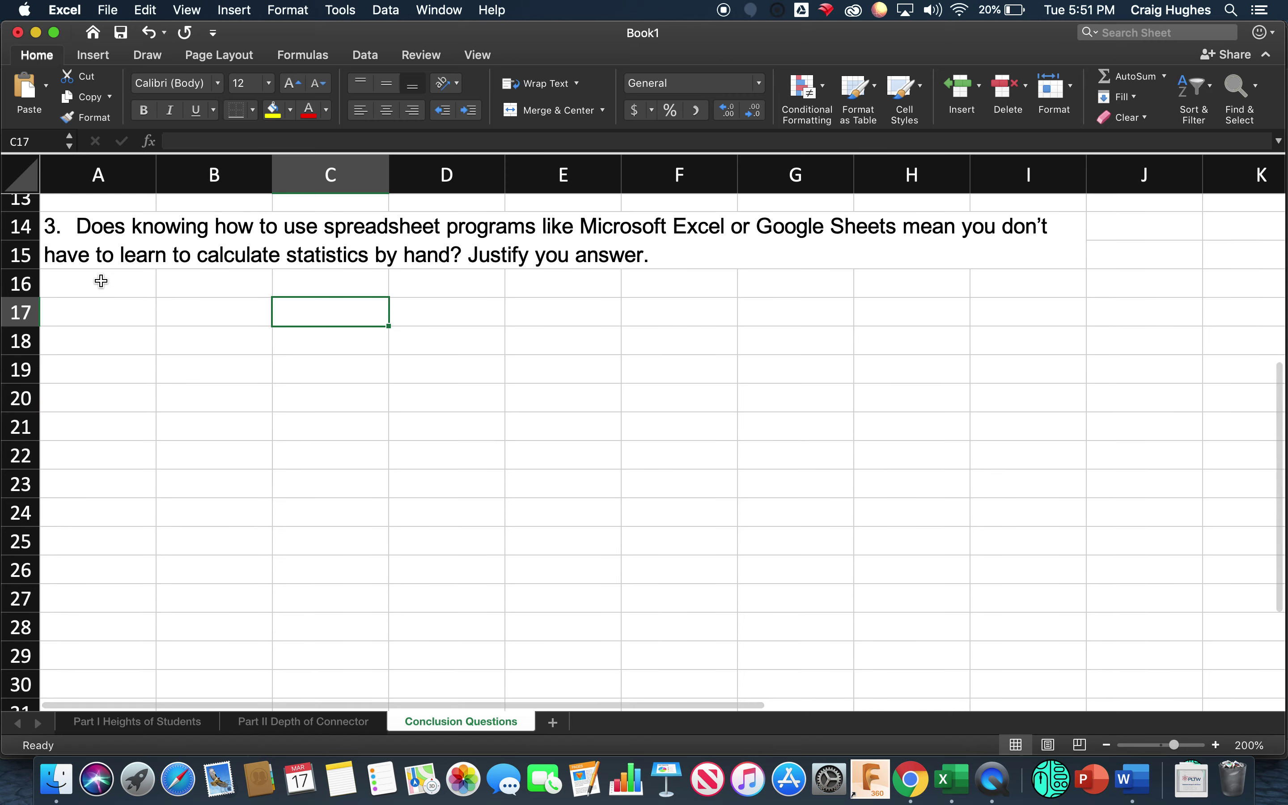
left_click_drag(98, 276, 1009, 447)
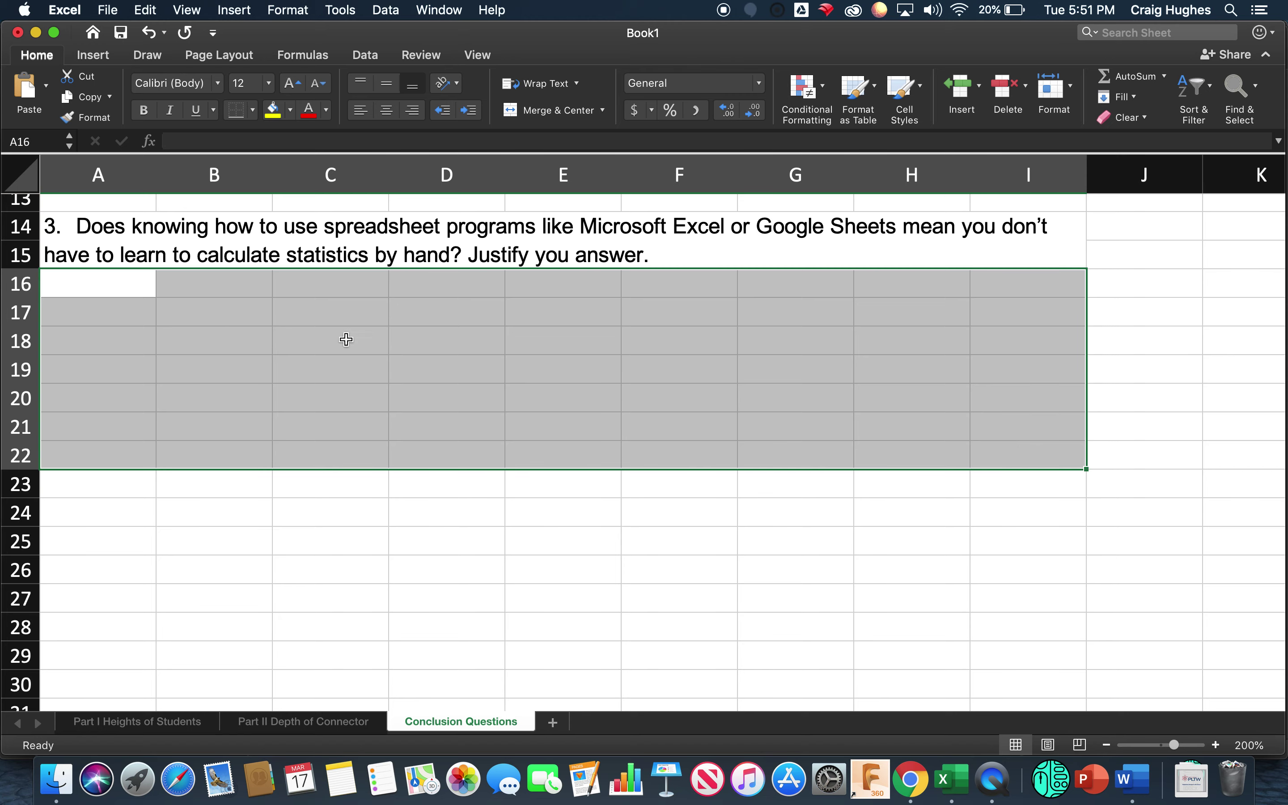
scroll(393, 368, "up", 9)
scroll(394, 367, "down", 3)
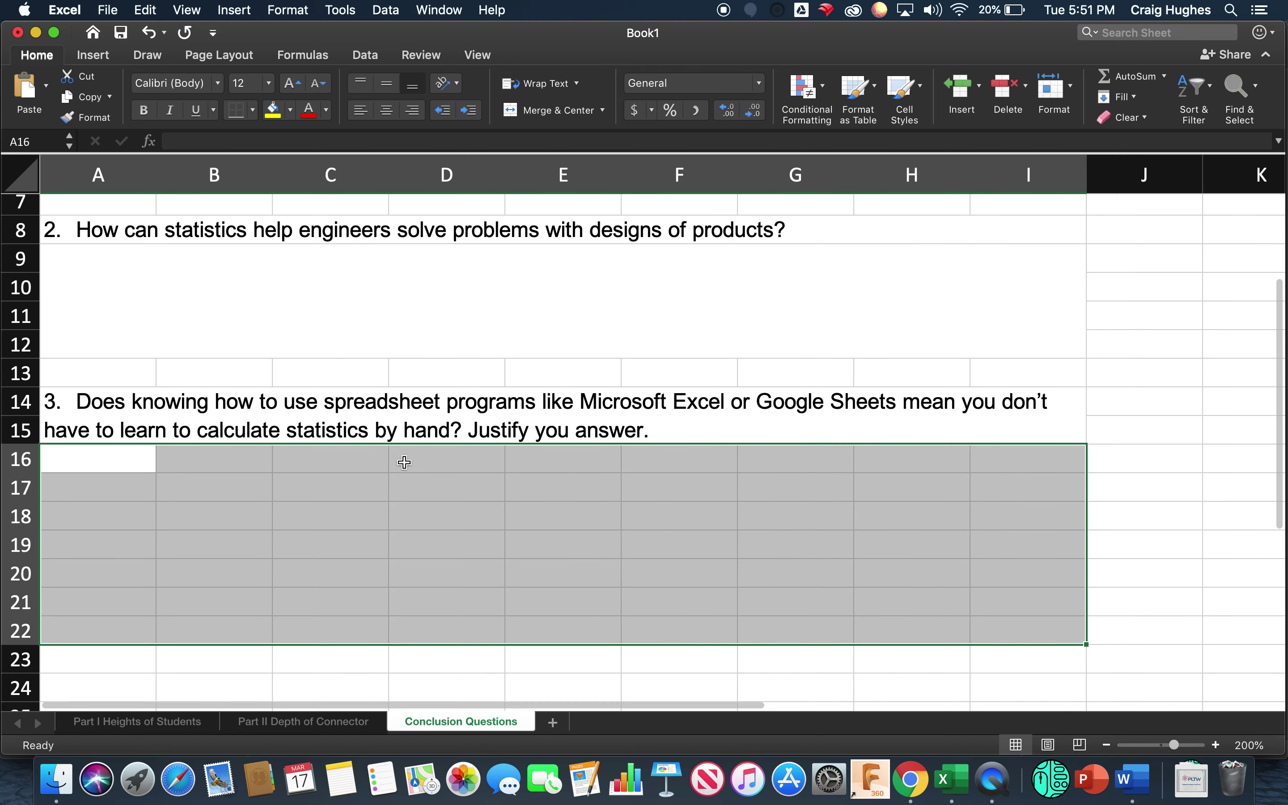
scroll(404, 373, "up", 2)
left_click(540, 110)
scroll(466, 561, "down", 5)
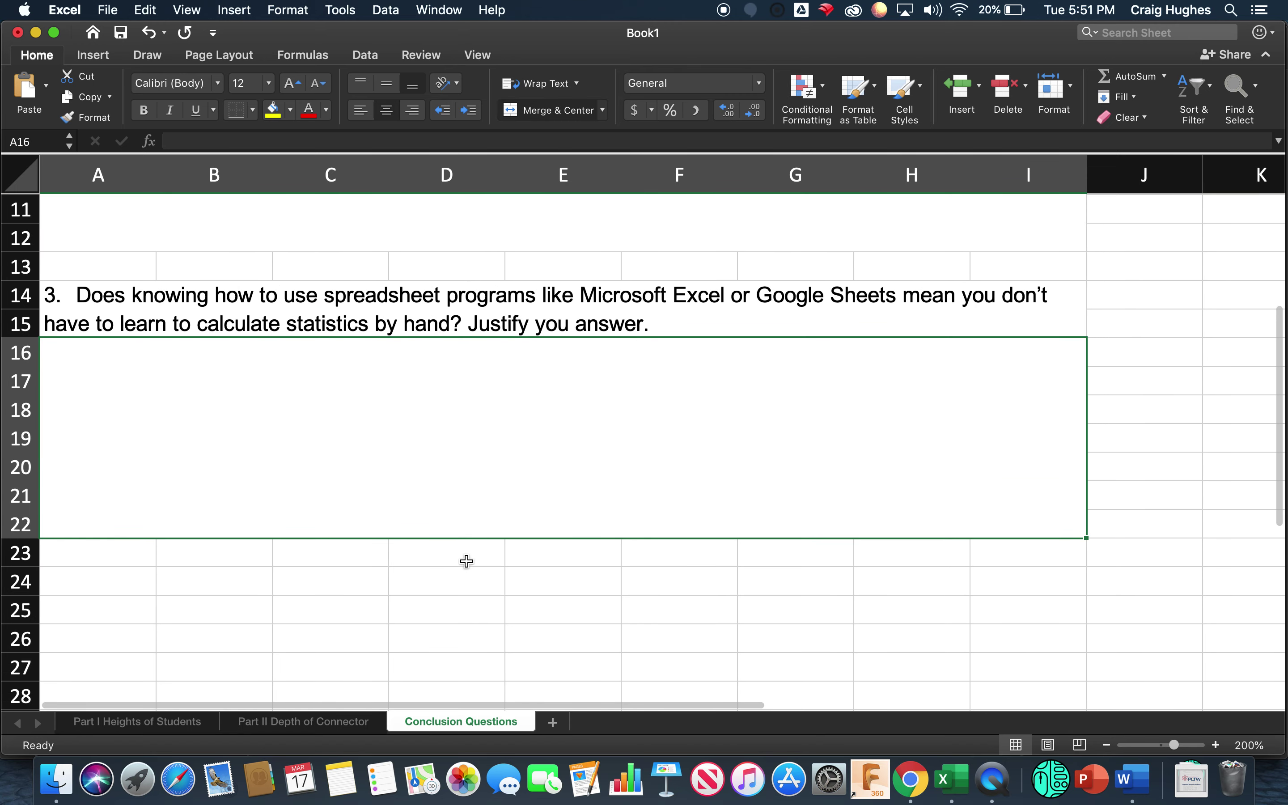
left_click(442, 572)
right_click(431, 411)
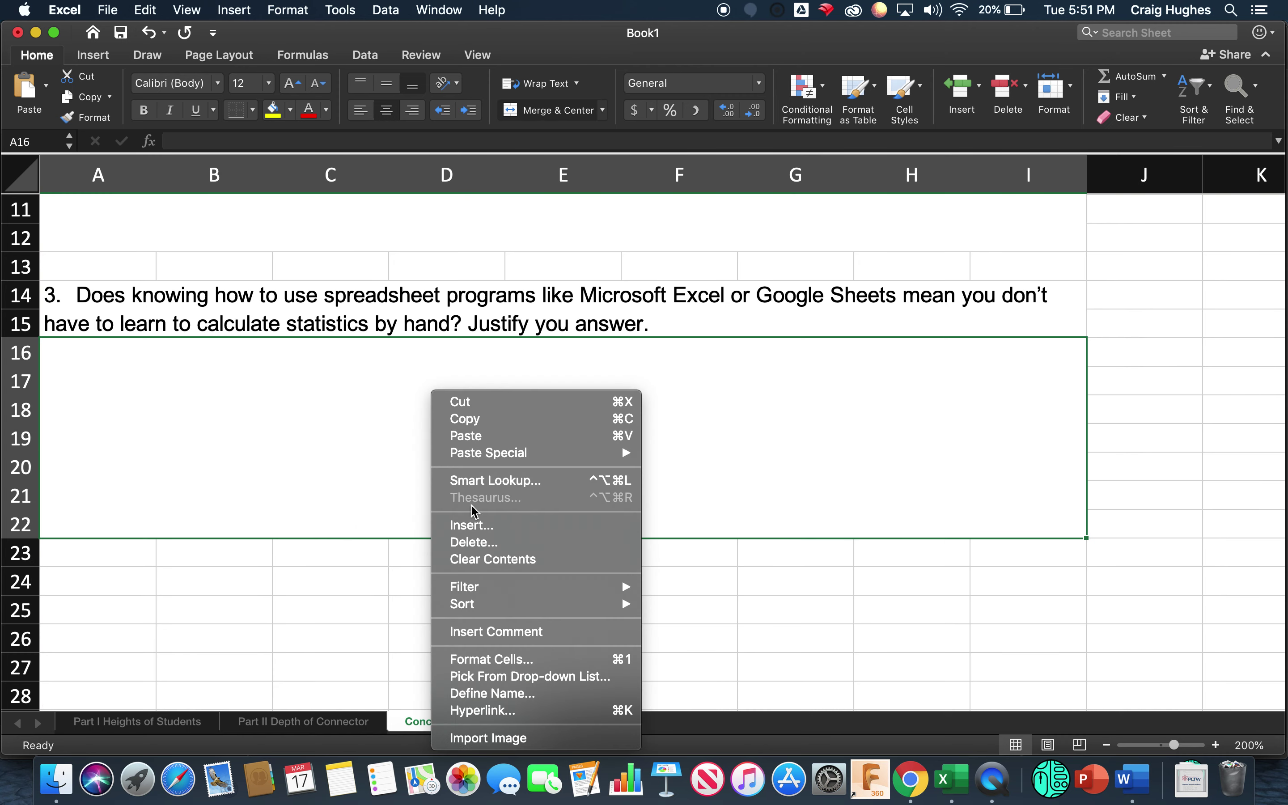
left_click(513, 660)
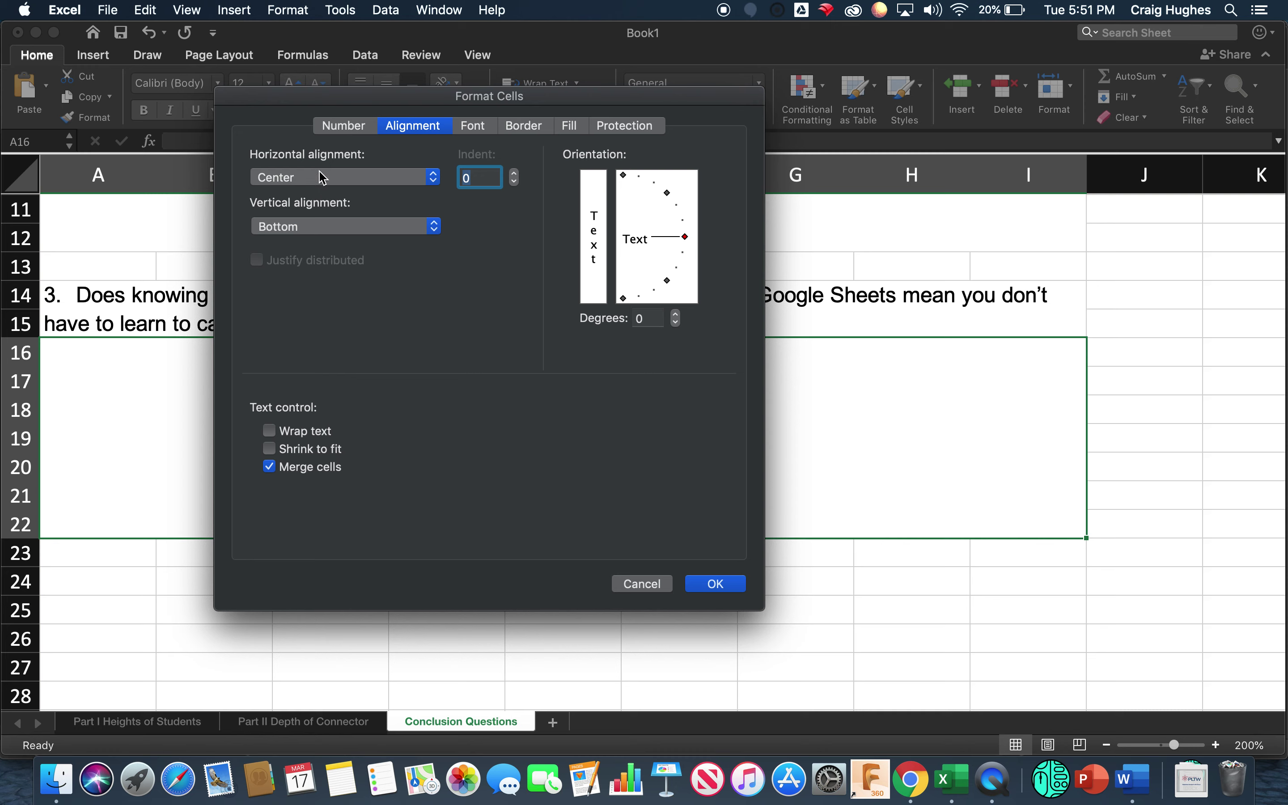
Give the A16:I22 answer box Left (Indent) 1, top alignment, wrapped text and dark red font
left_click(322, 177)
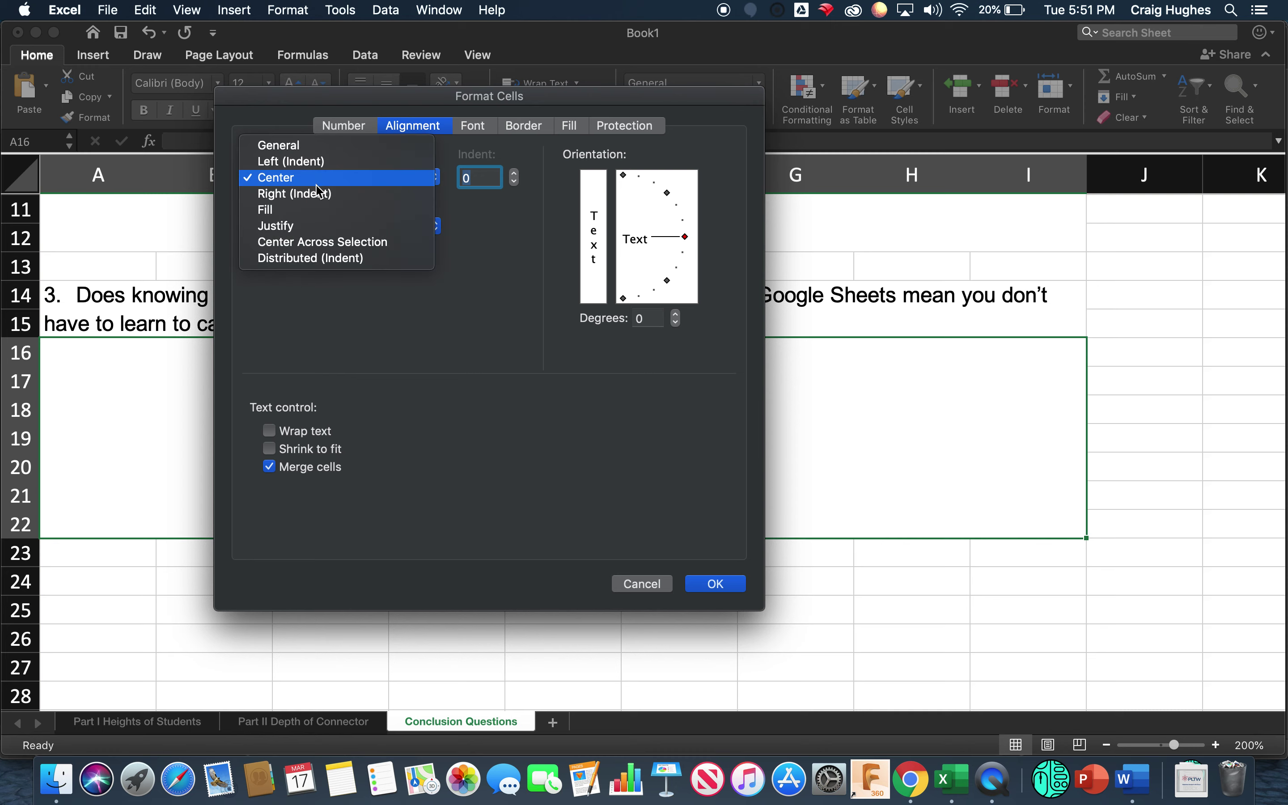
left_click(319, 161)
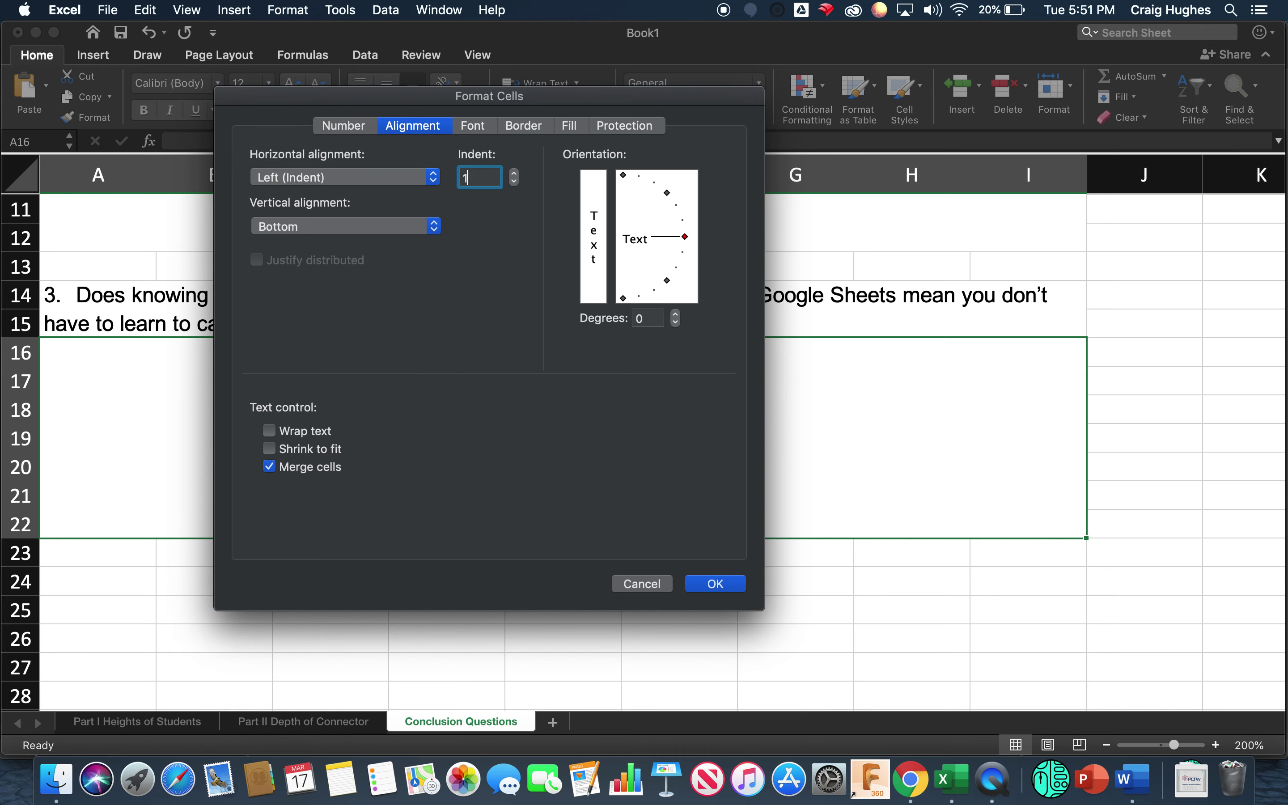
left_click(416, 227)
left_click(370, 198)
left_click(270, 431)
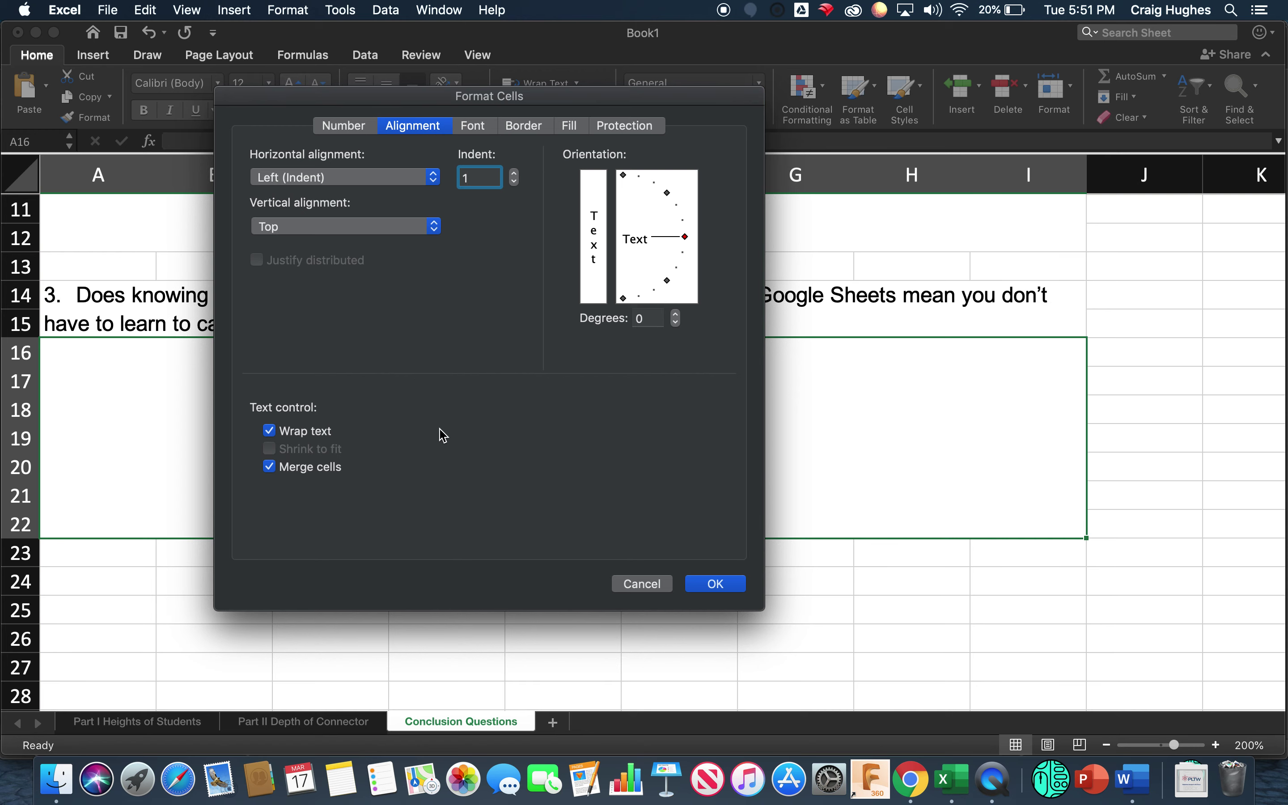
left_click(472, 126)
left_click(607, 332)
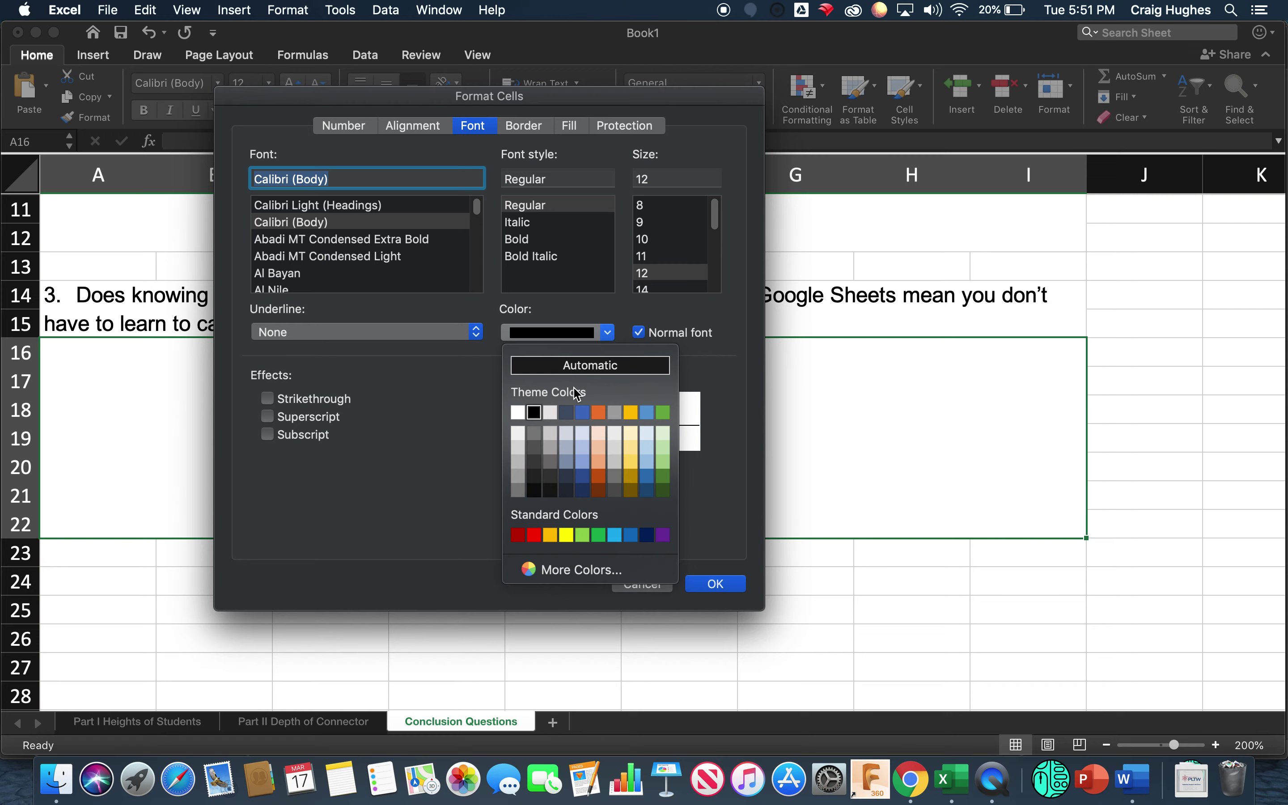
left_click(519, 531)
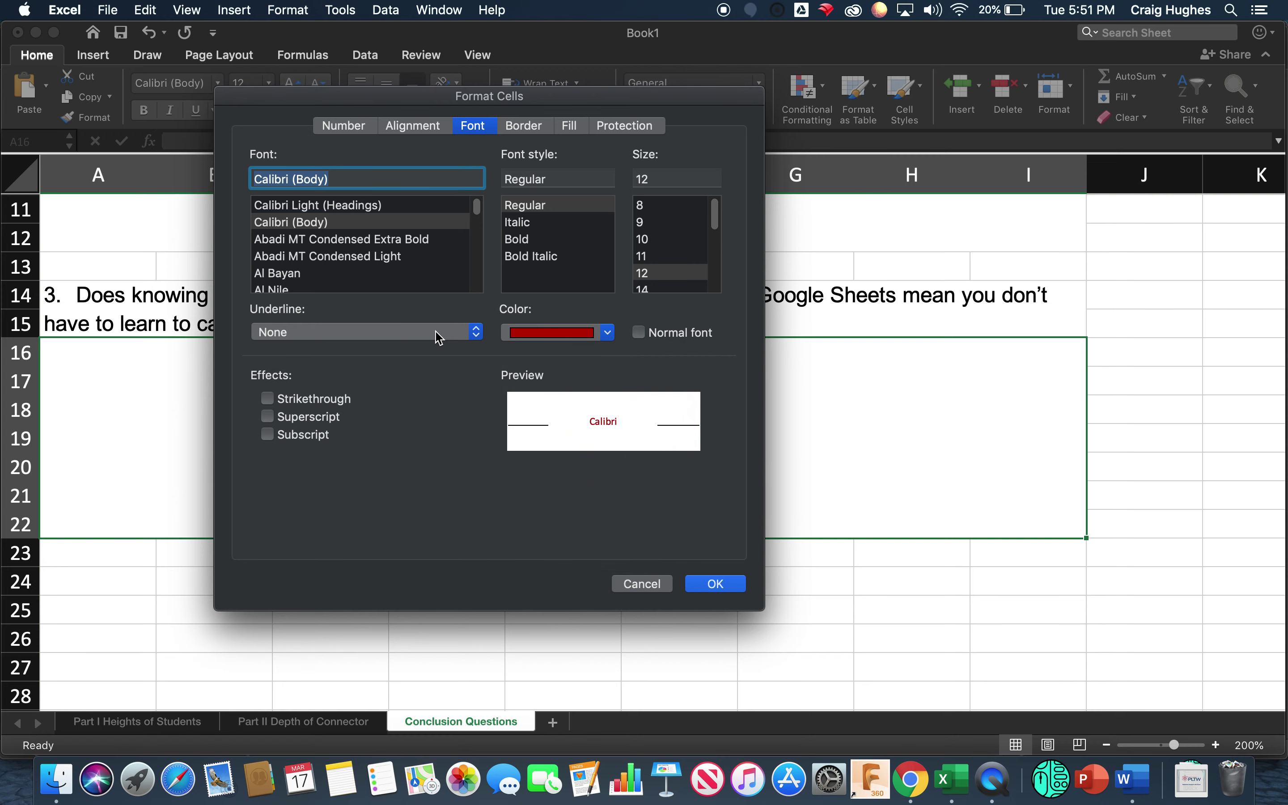
key("Return")
left_click(437, 638)
left_click(310, 411)
type("as")
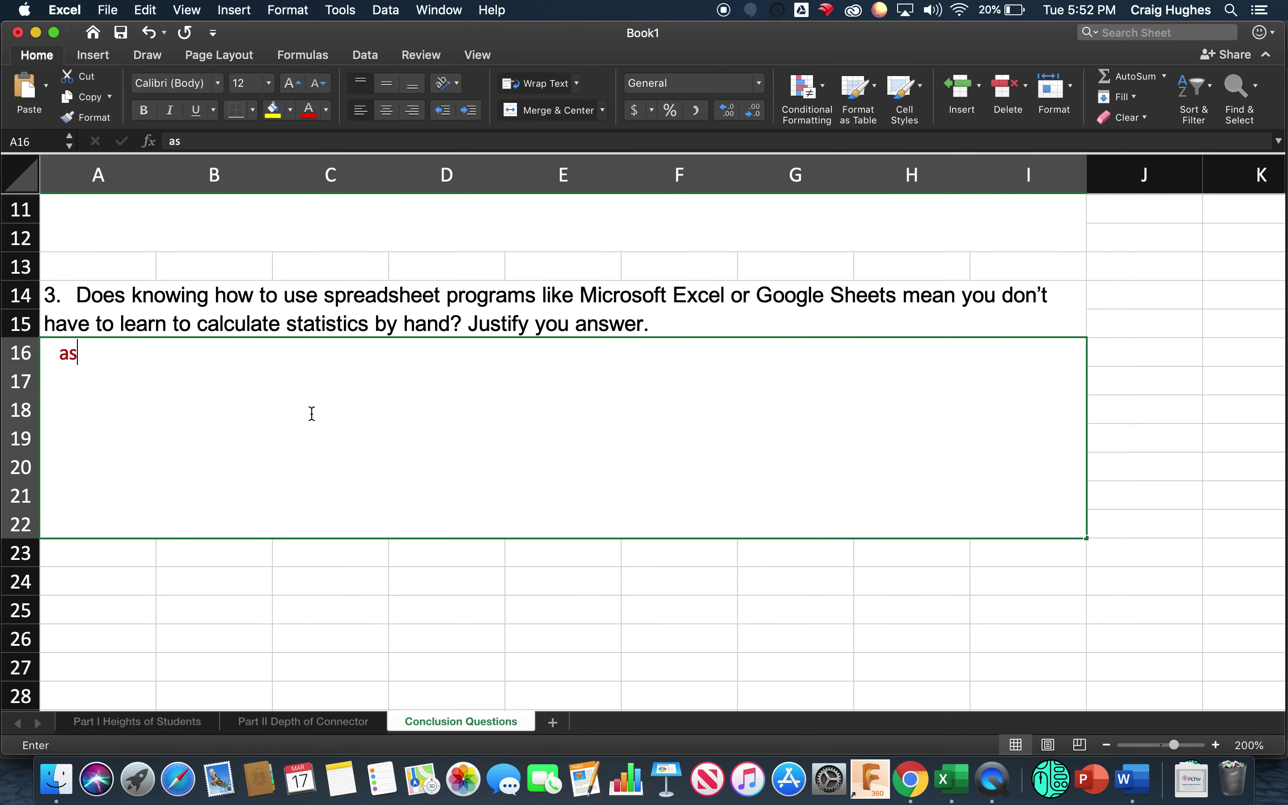
type("dfasdfsadf")
key("BackSpace")
key("BackSpace")
key("BackSpace")
key("BackSpace")
key("BackSpace")
key("BackSpace")
key("BackSpace")
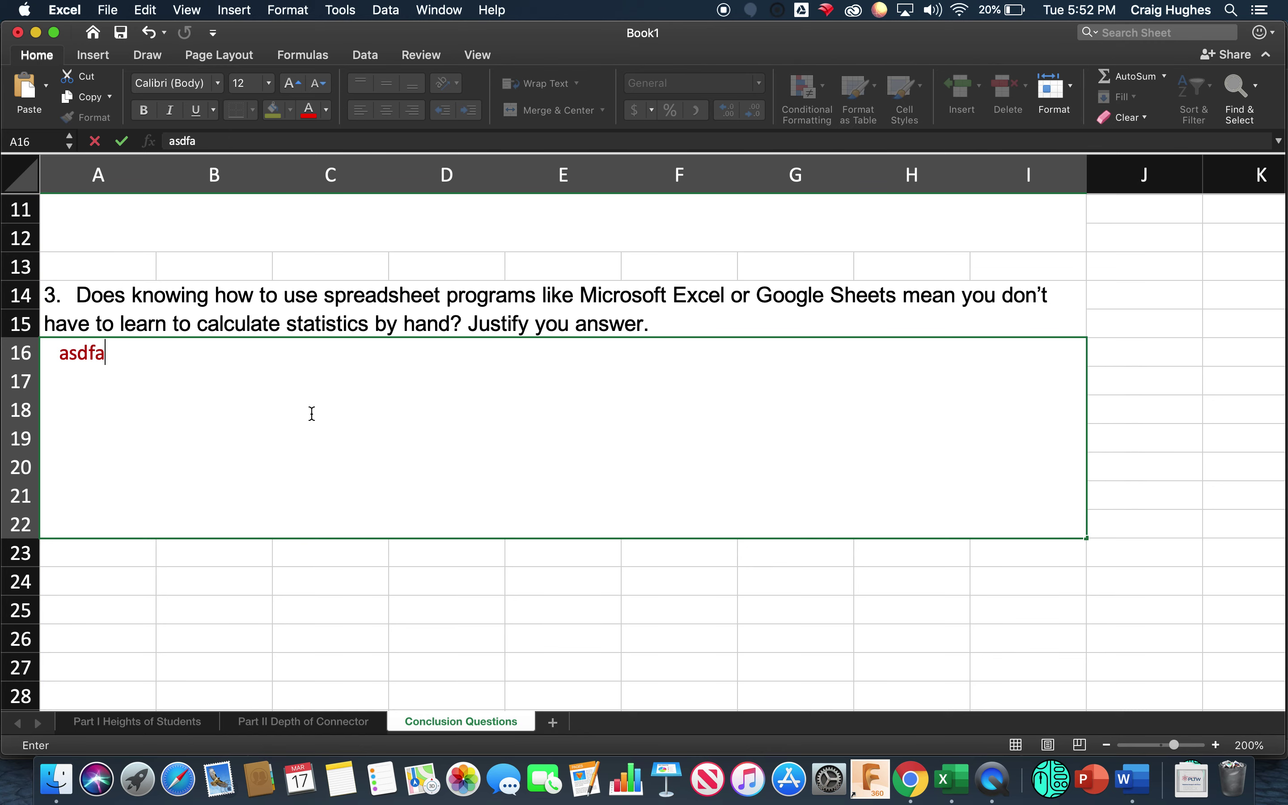
key("BackSpace")
key("BackSpace")
left_click(375, 599)
scroll(345, 491, "up", 5)
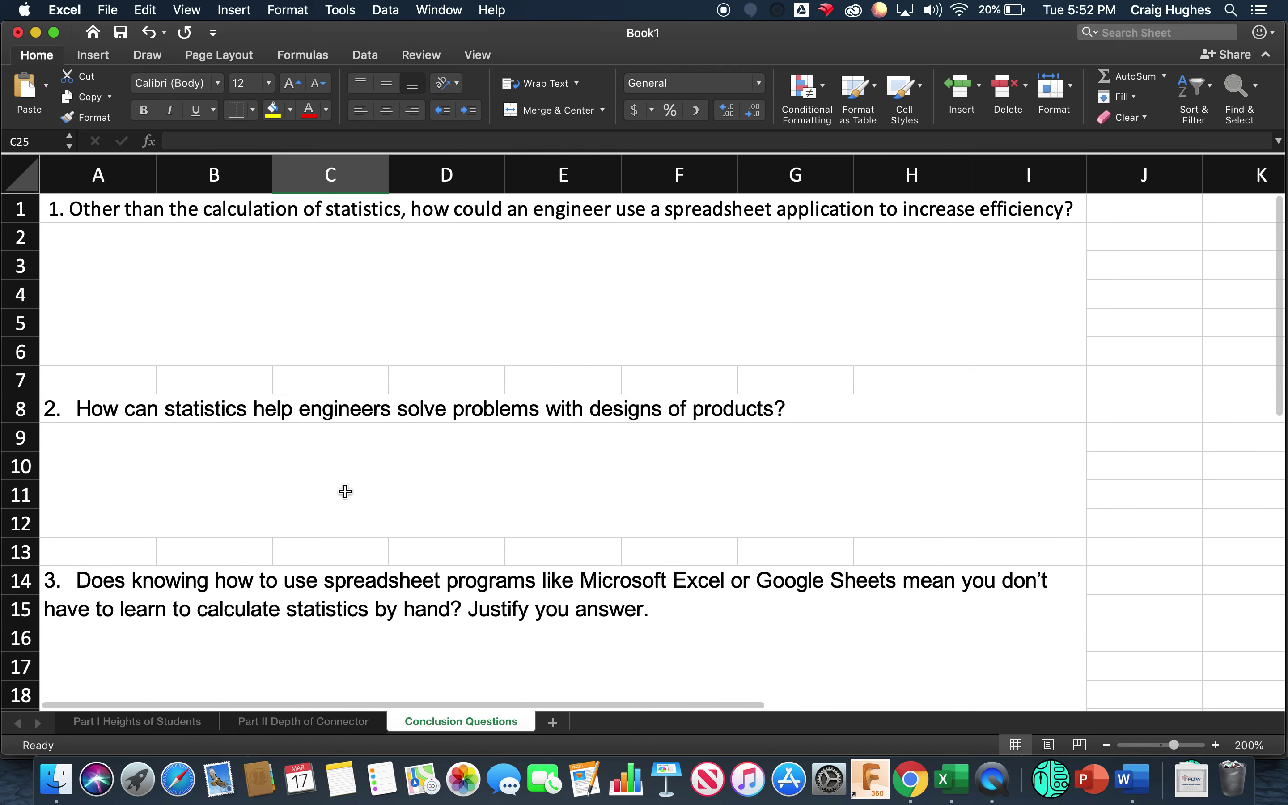
scroll(400, 385, "down", 6)
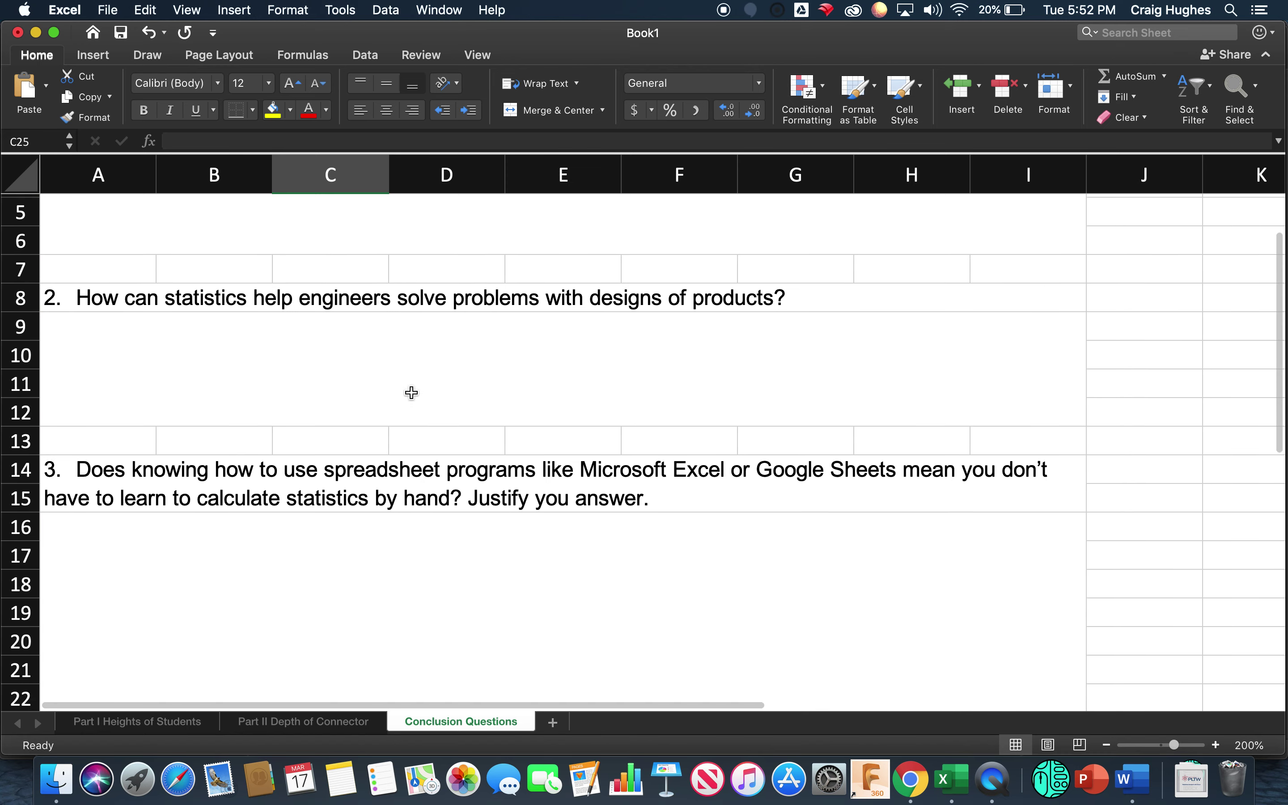
scroll(412, 392, "up", 1)
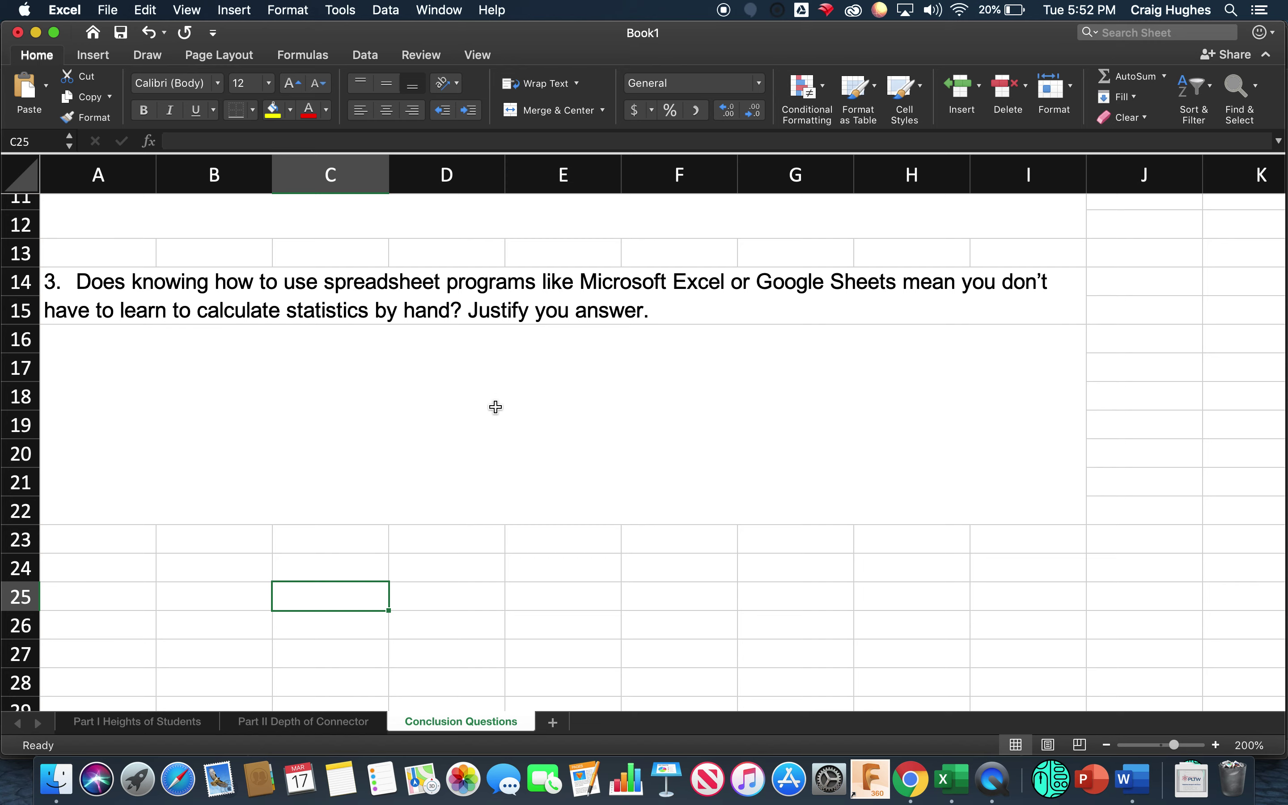
scroll(492, 401, "up", 10)
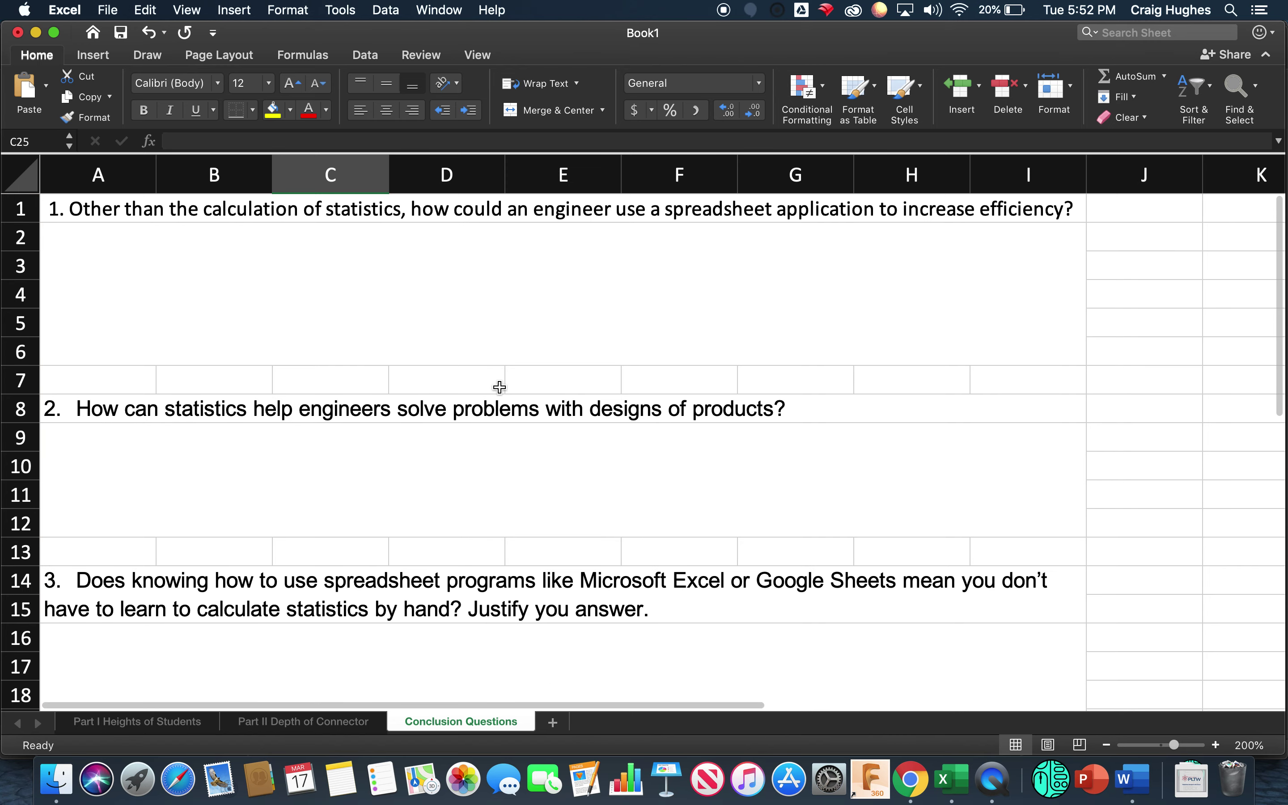